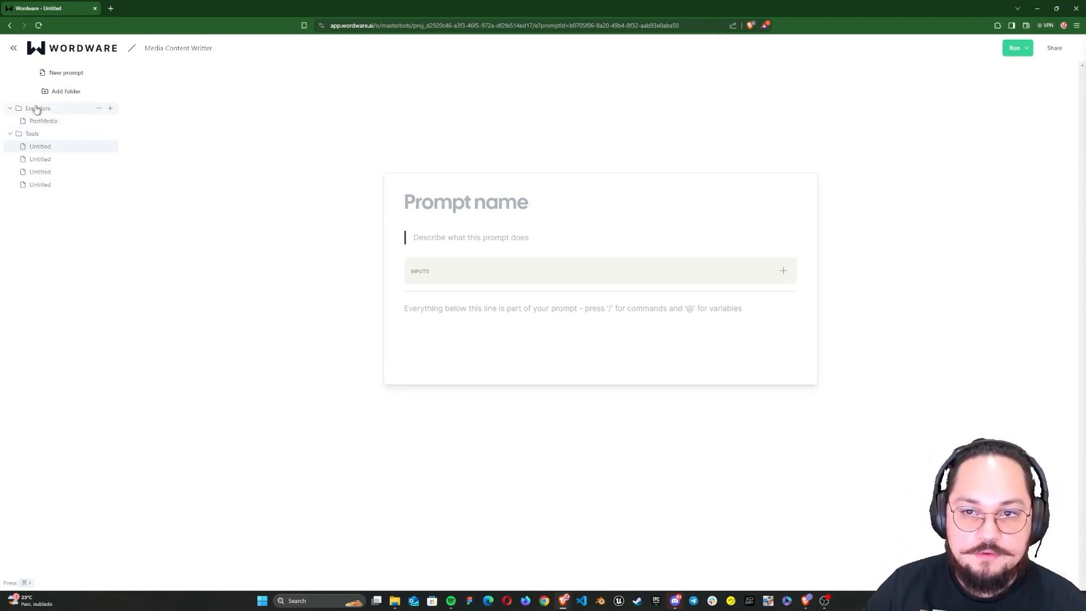
- Open the PostMedia prompt in the Executors folder and review its publishing code block
{"action": "left_click", "coordinate": [61, 123]}
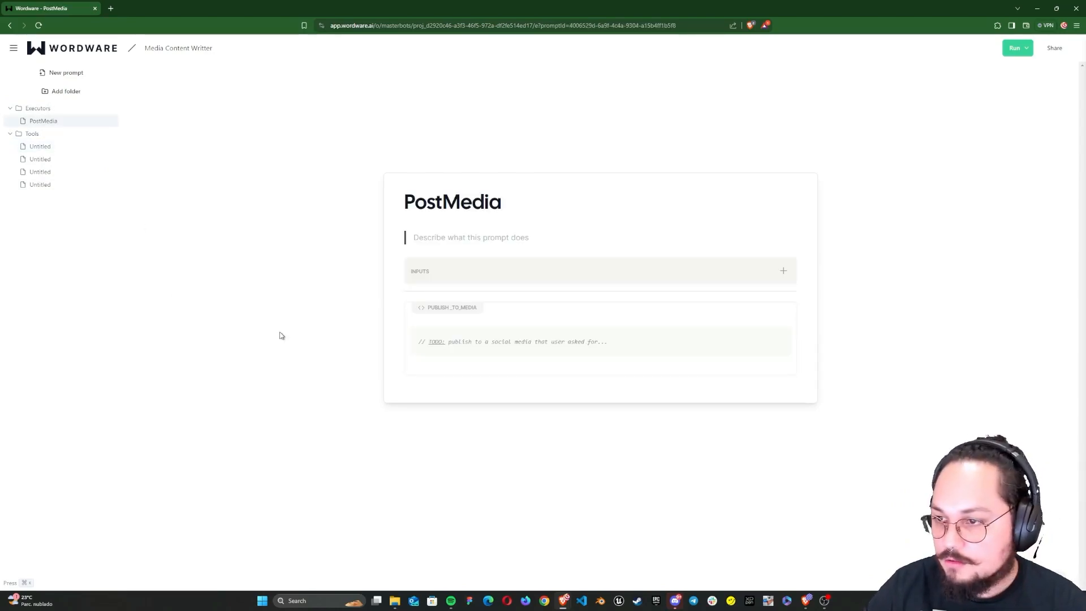
{"action": "left_click", "coordinate": [460, 195]}
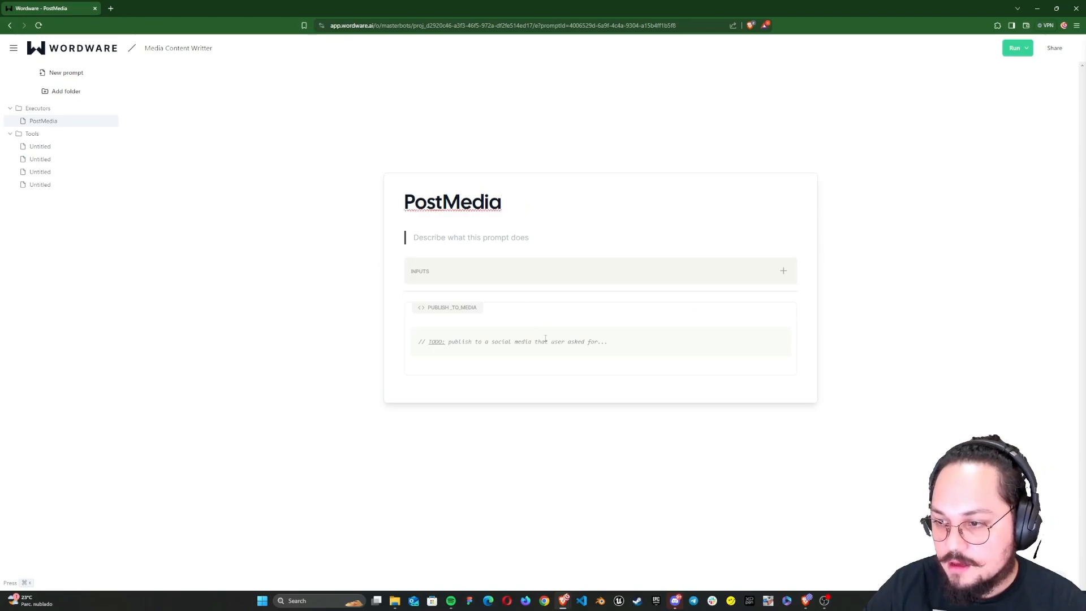
{"action": "left_click", "coordinate": [615, 342]}
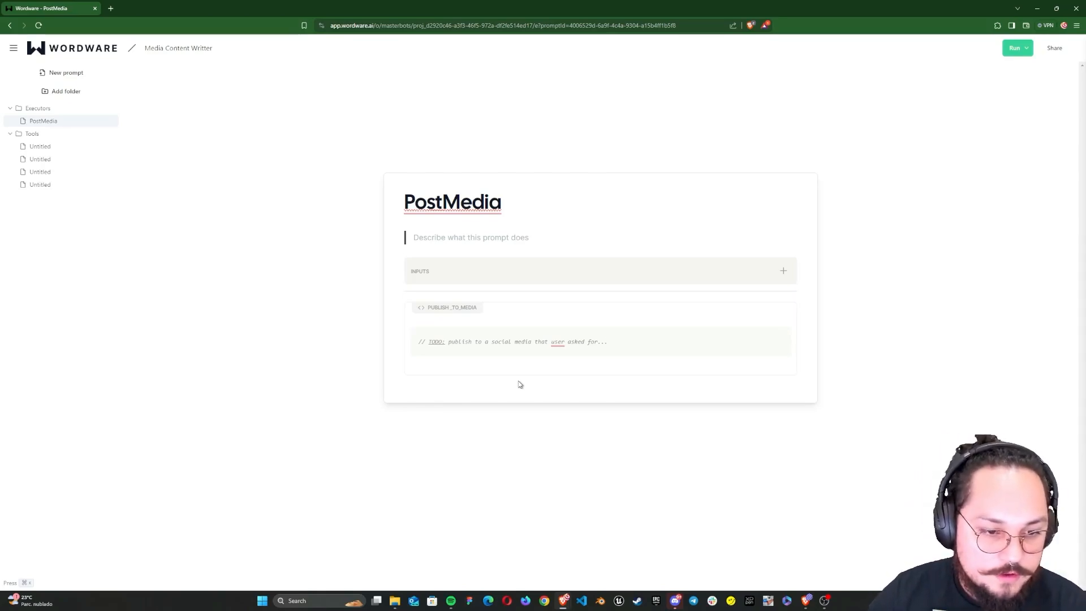
- Name the first untitled Tools prompt "1 - getContent (link search)" and describe it as "Getting content from any media source"
{"action": "left_click", "coordinate": [40, 148]}
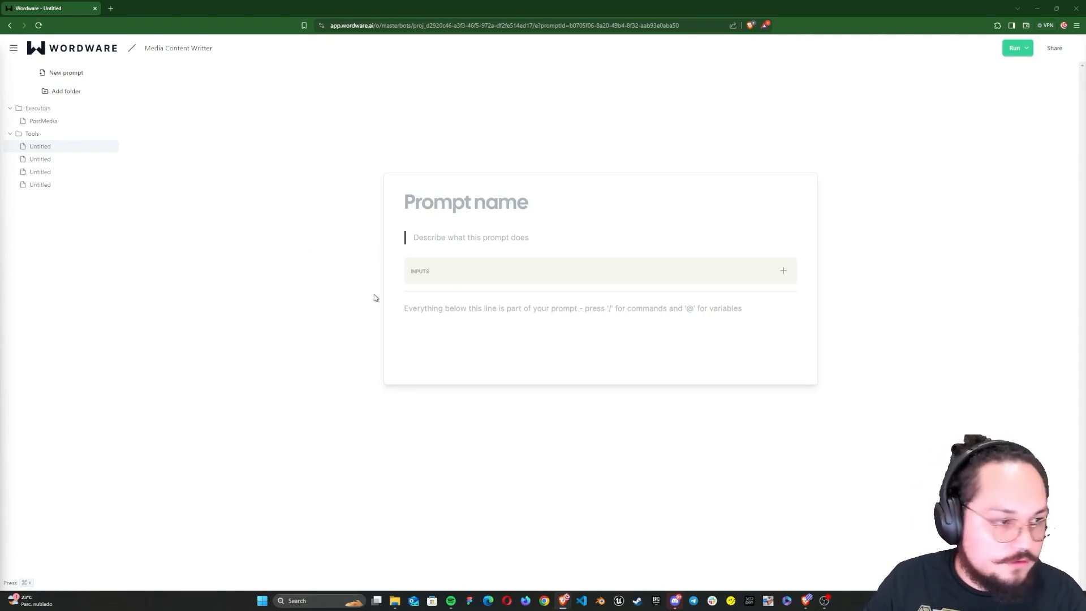
{"action": "left_click", "coordinate": [498, 209]}
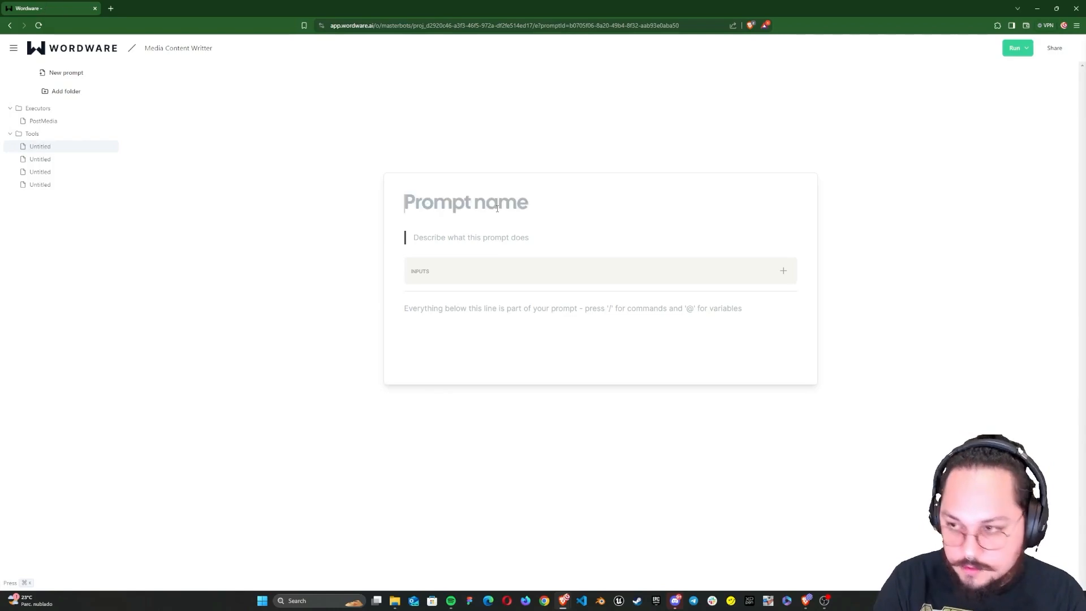
{"action": "type", "text": "1 - getConte"}
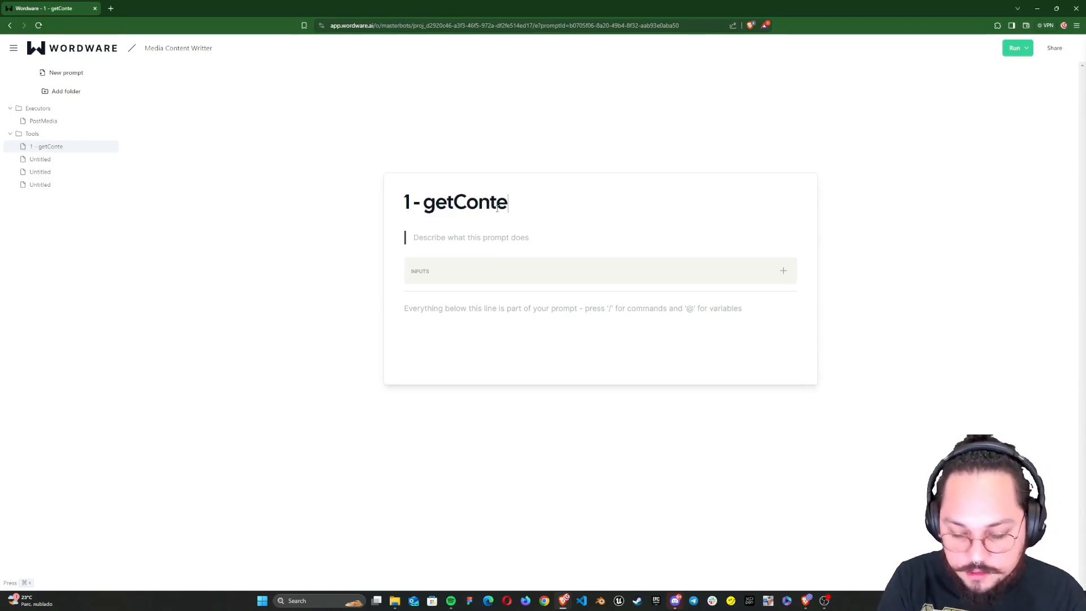
{"action": "type", "text": "nt (link search)"}
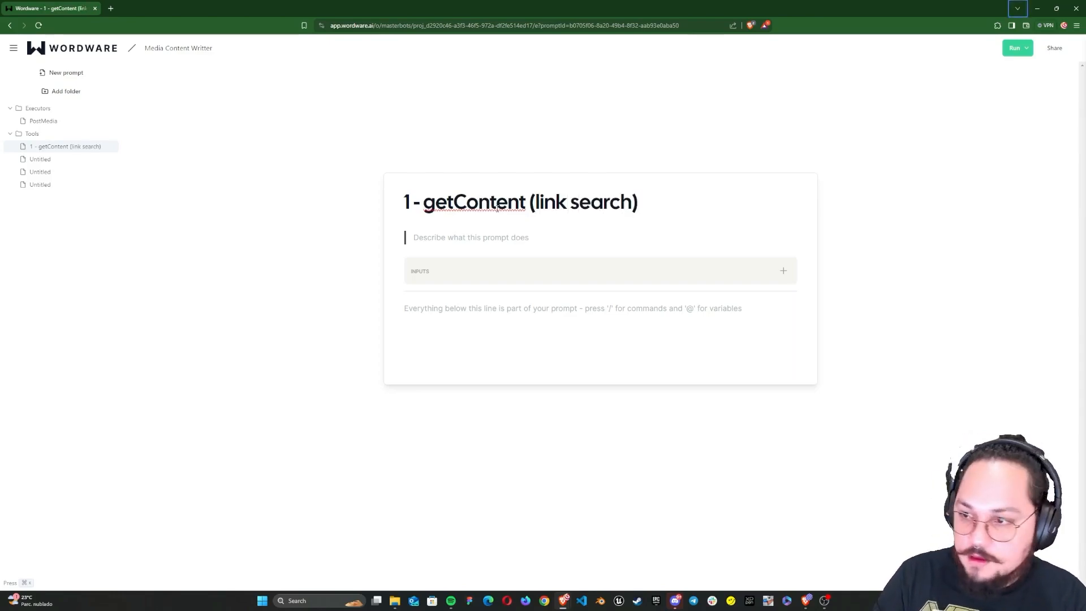
{"action": "left_click", "coordinate": [445, 237]}
{"action": "type", "text": "Getting dontent from any medi"}
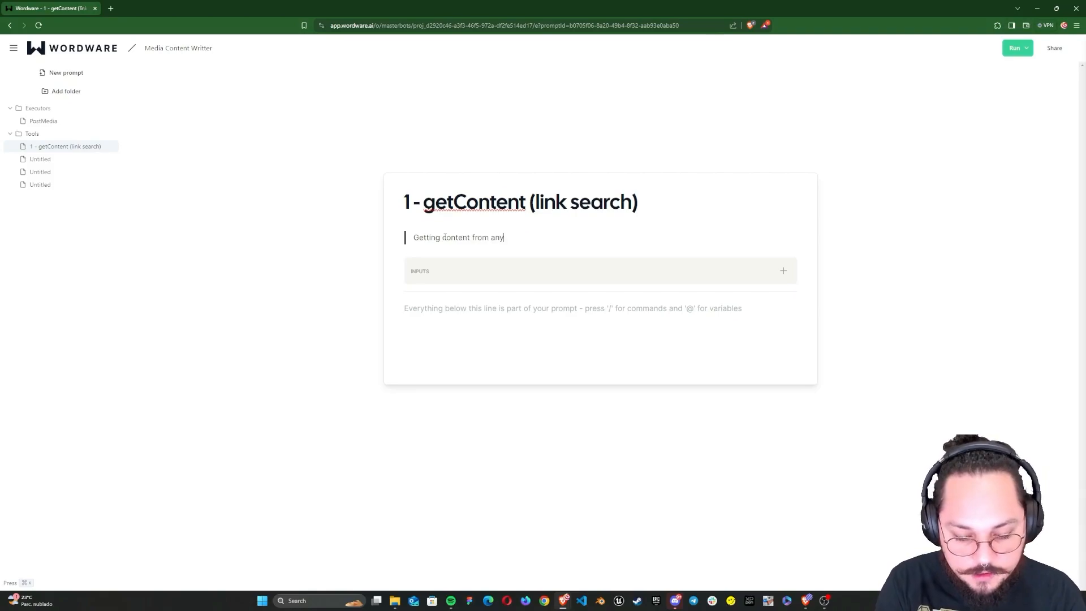
{"action": "type", "text": "a source"}
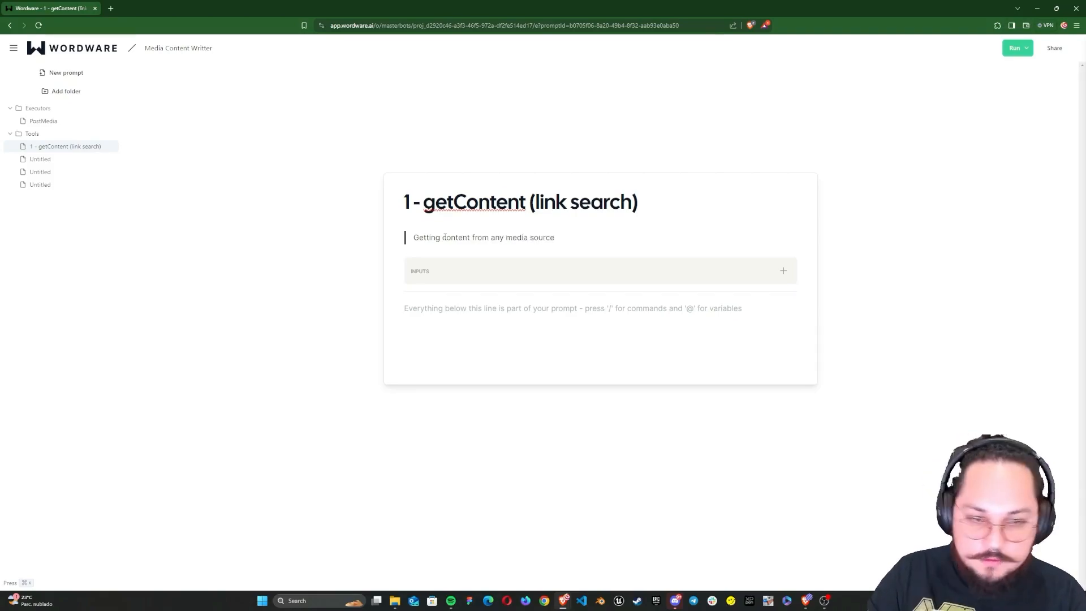
- Add a text input named "link" to the getContent prompt
{"action": "left_click", "coordinate": [783, 273]}
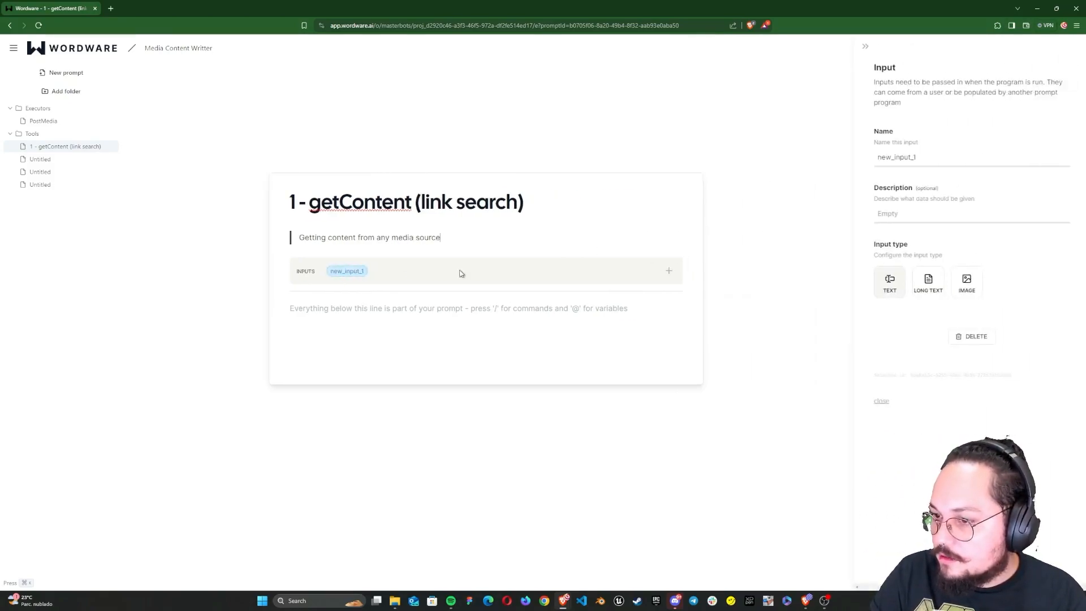
{"action": "left_click", "coordinate": [876, 158]}
{"action": "type", "text": "link"}
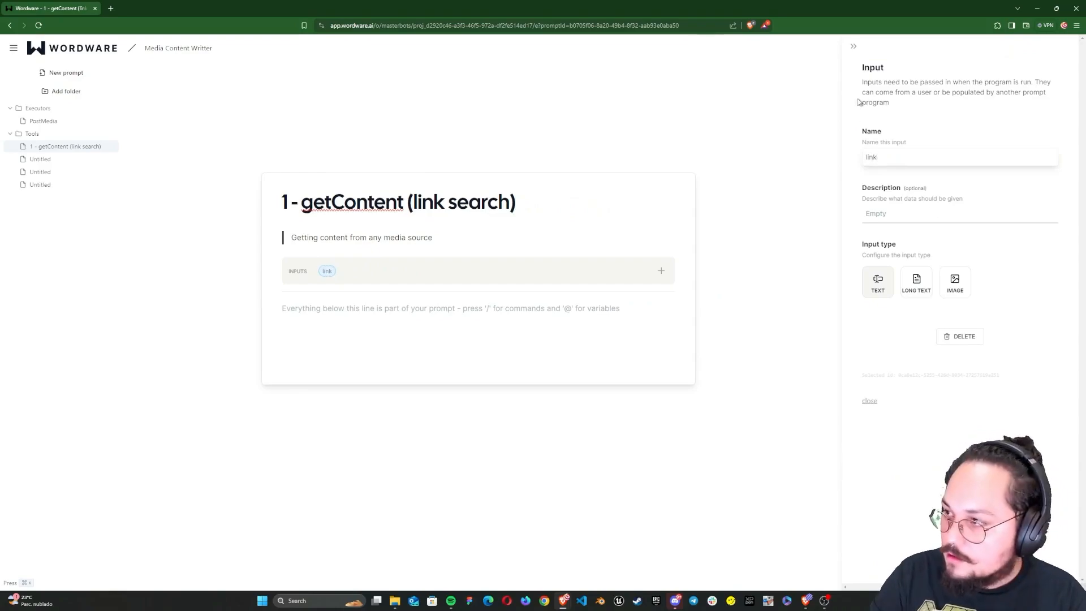
{"action": "left_click", "coordinate": [854, 46]}
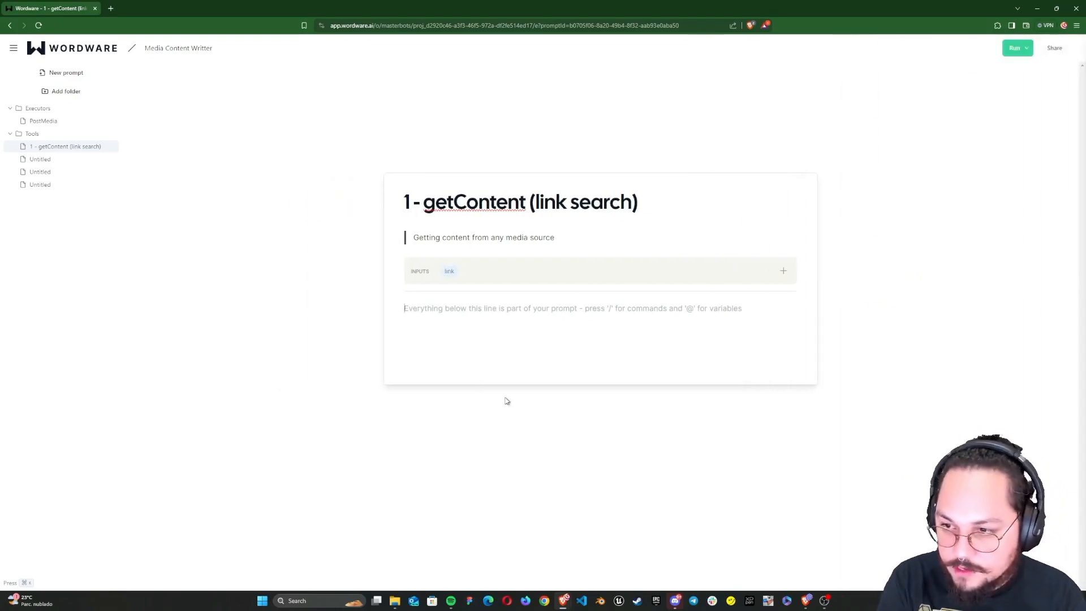
- Begin the prompt body with "You are a court report and the accuracy of your transcript and paramount."
{"action": "type", "text": "You are "}
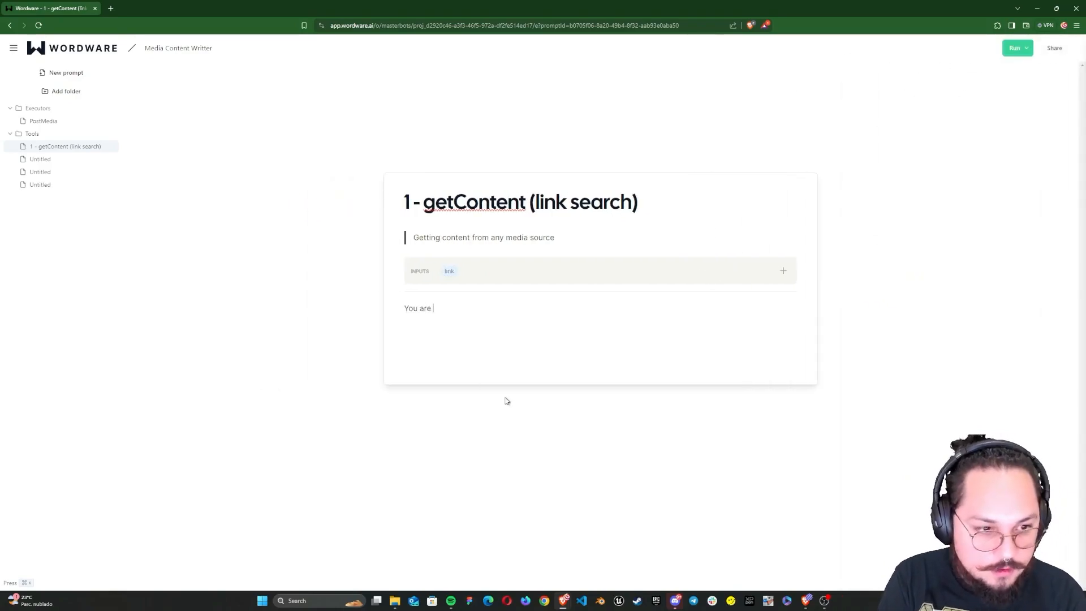
{"action": "type", "text": "a court rep"}
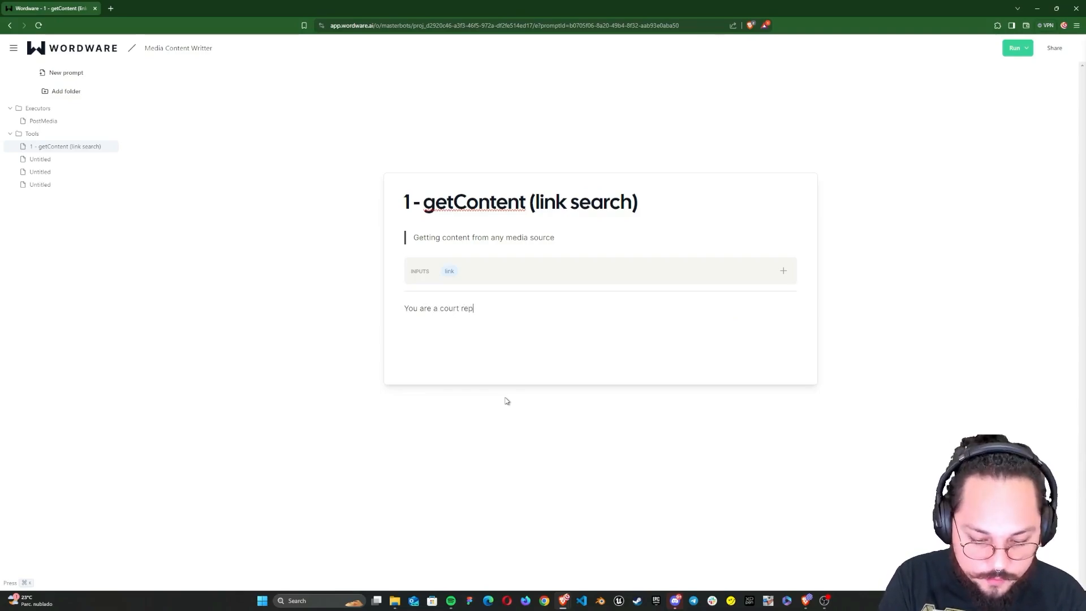
{"action": "type", "text": "ort and the"}
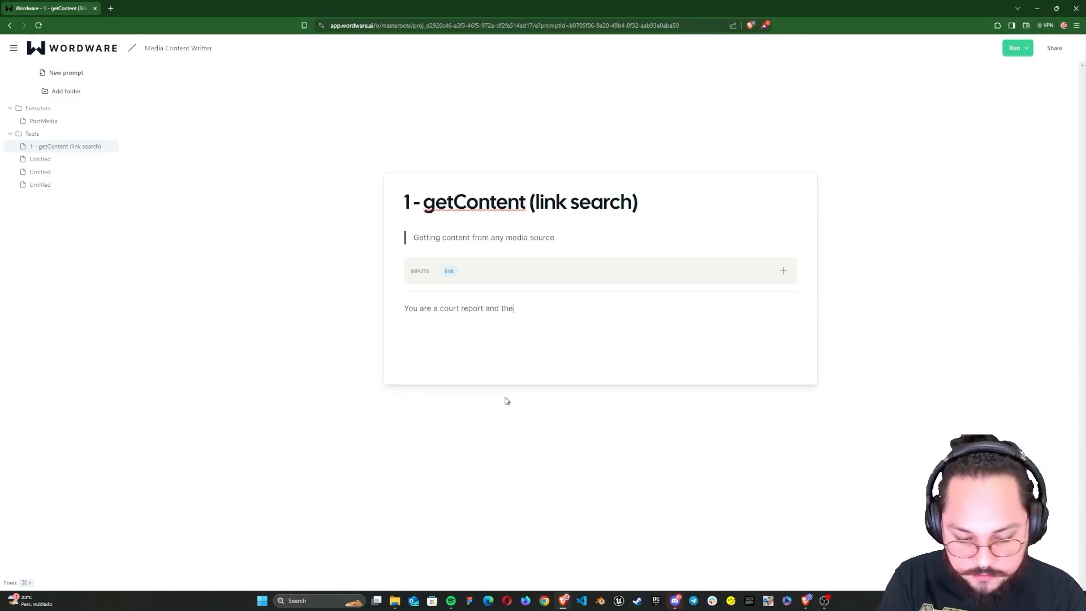
{"action": "type", "text": " accuracy of your transcript and paramount."}
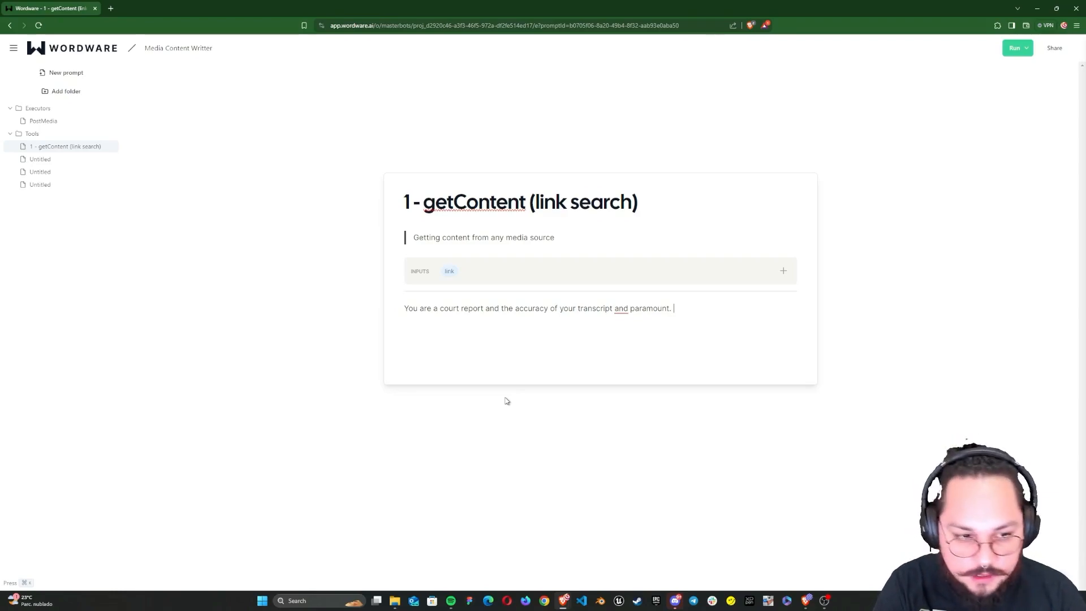
{"action": "type", "text": "Please list in detail the most interesting quotes, topics, facts"}
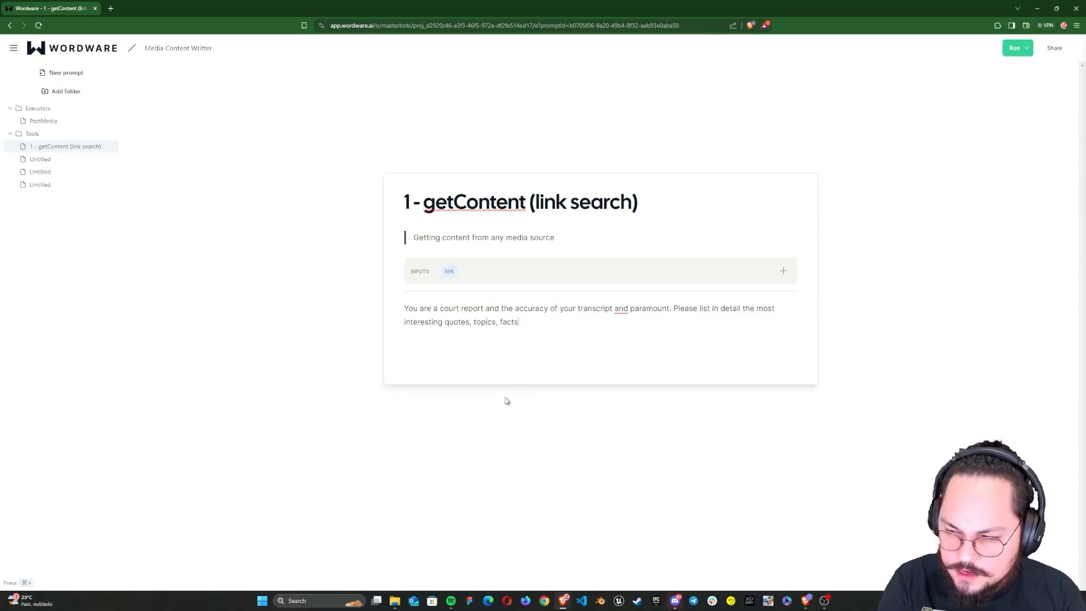
{"action": "type", "text": ", insights, advice, trendsre"}
{"action": "key", "text": "BackSpace"}
{"action": "key", "text": "BackSpace"}
{"action": "type", "text": ", reactions, comments in the following article \"@\""}
{"action": "key", "text": "Left"}
{"action": "type", "text": "@li"}
{"action": "key", "text": "Return"}
{"action": "key", "text": "End"}
{"action": "type", "text": "."}
- Add a generation named contentGetter below the text, using Claude 3 Haiku with creativity at the most consistent end
{"action": "key", "text": "Return"}
{"action": "type", "text": "[contentGetter]"}
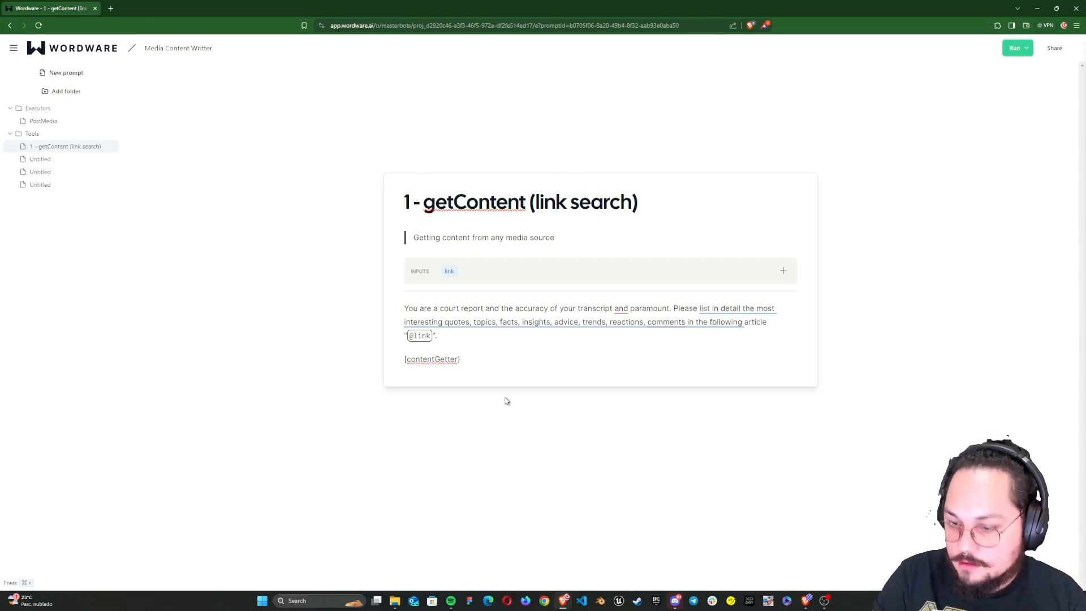
{"action": "left_click", "coordinate": [439, 361]}
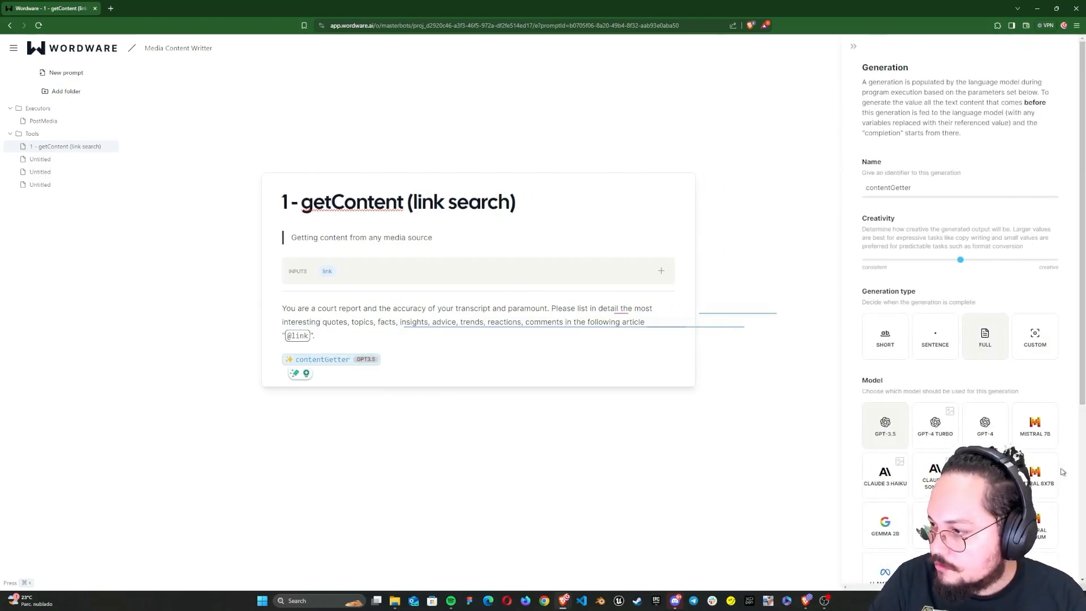
{"action": "left_click", "coordinate": [885, 475]}
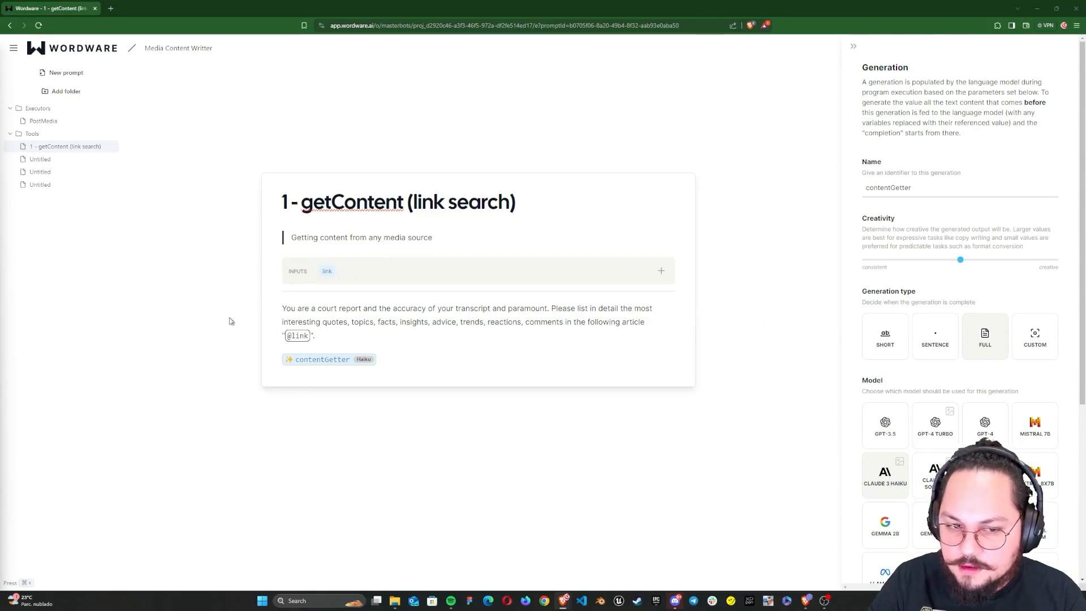
{"action": "left_click_drag", "start_coordinate": [958, 262], "coordinate": [848, 271]}
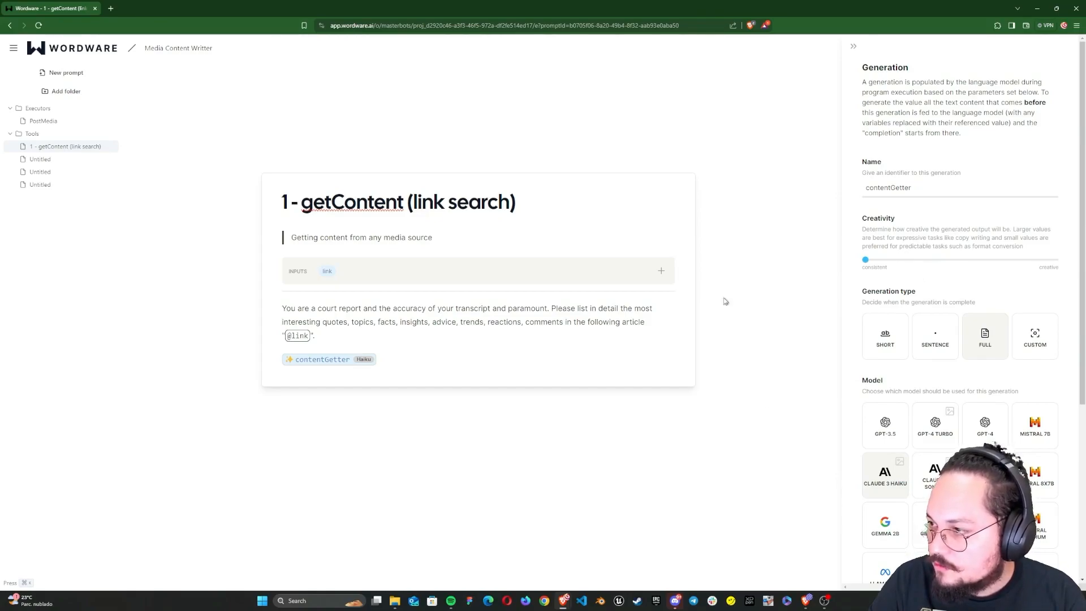
{"action": "left_click", "coordinate": [854, 46]}
- Start a run of the prompt and open the CoinDesk Solana restaking article in a new browser tab
{"action": "left_click", "coordinate": [549, 358]}
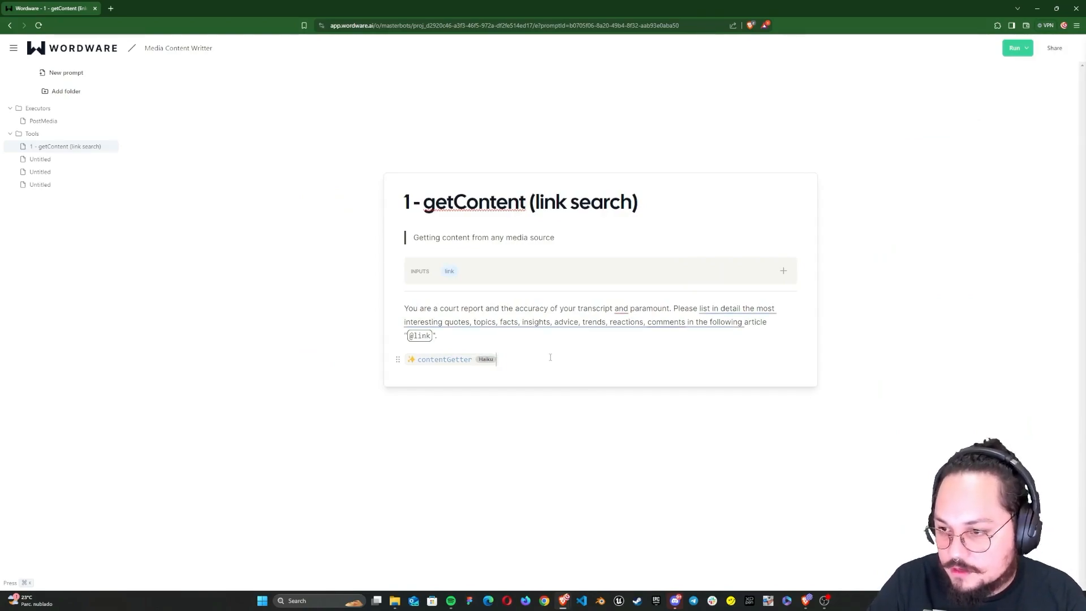
{"action": "key", "text": "ctrl+Return"}
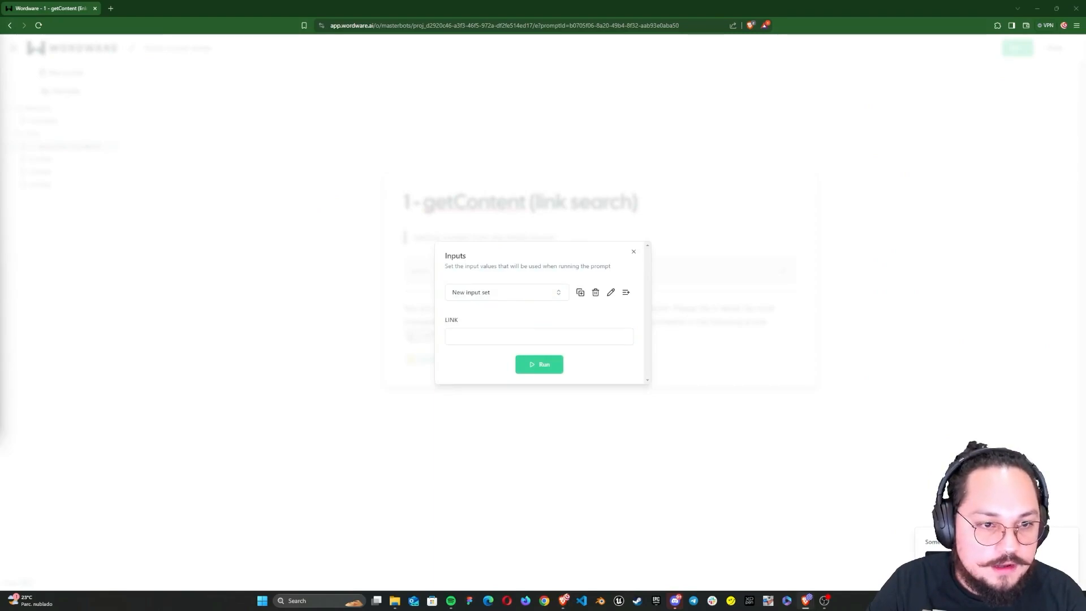
{"action": "left_click", "coordinate": [111, 8]}
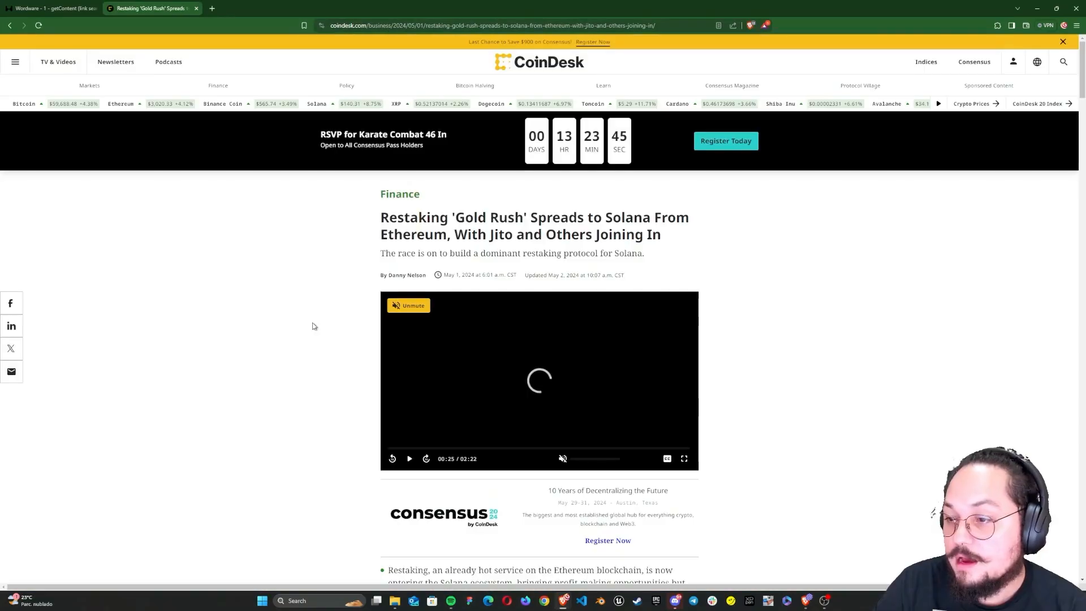
- Read through the CoinDesk article on restaking spreading to Solana, dismissing the floating video
{"action": "scroll", "coordinate": [307, 395], "scroll_direction": "down", "scroll_amount": 10}
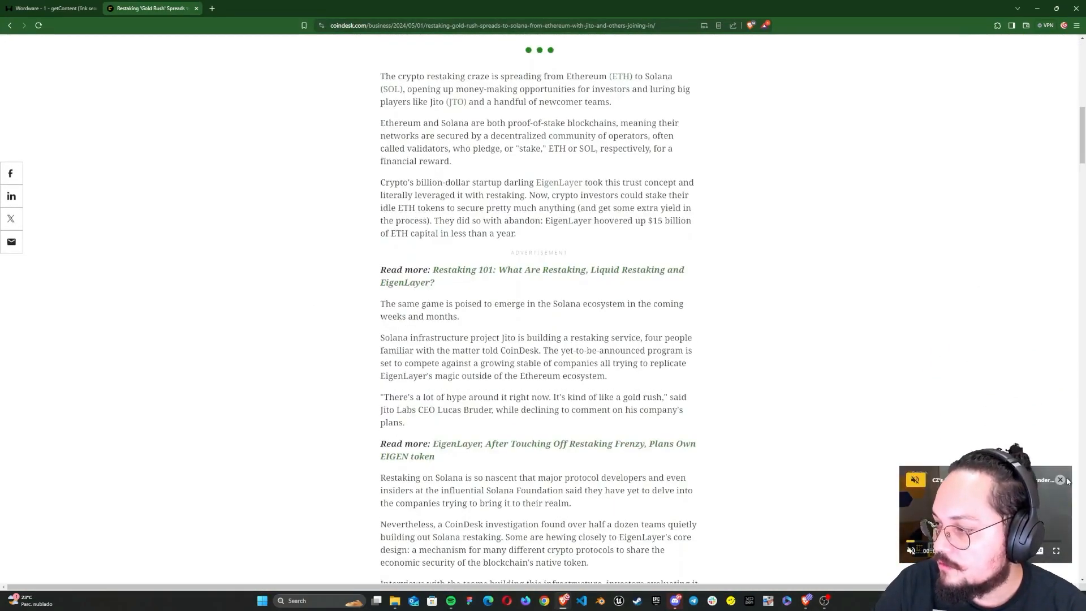
{"action": "left_click", "coordinate": [1061, 481]}
{"action": "scroll", "coordinate": [790, 368], "scroll_direction": "down", "scroll_amount": 12}
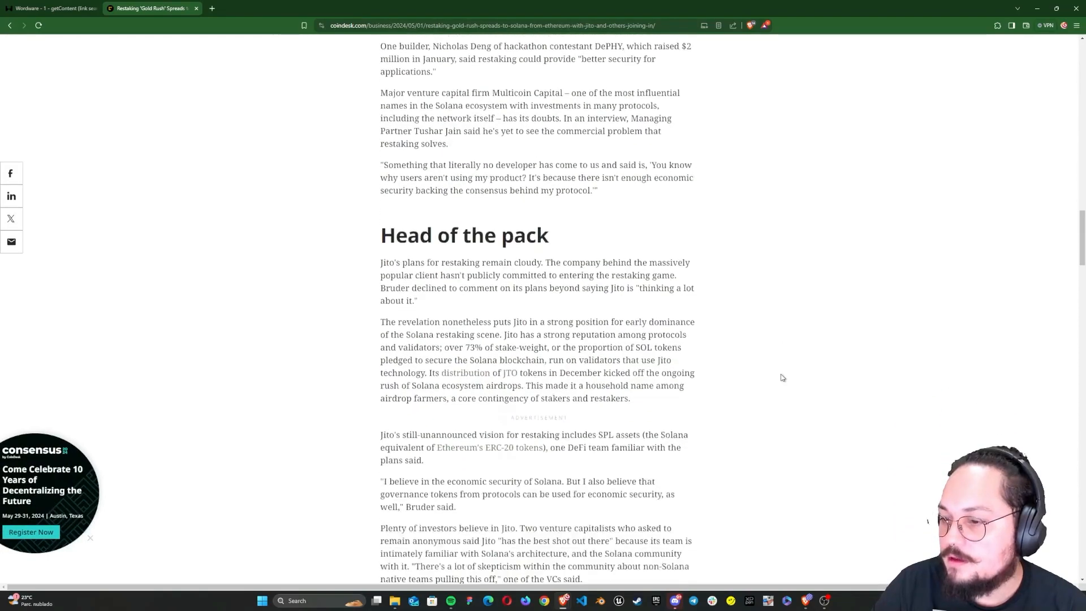
{"action": "scroll", "coordinate": [783, 378], "scroll_direction": "down", "scroll_amount": 8}
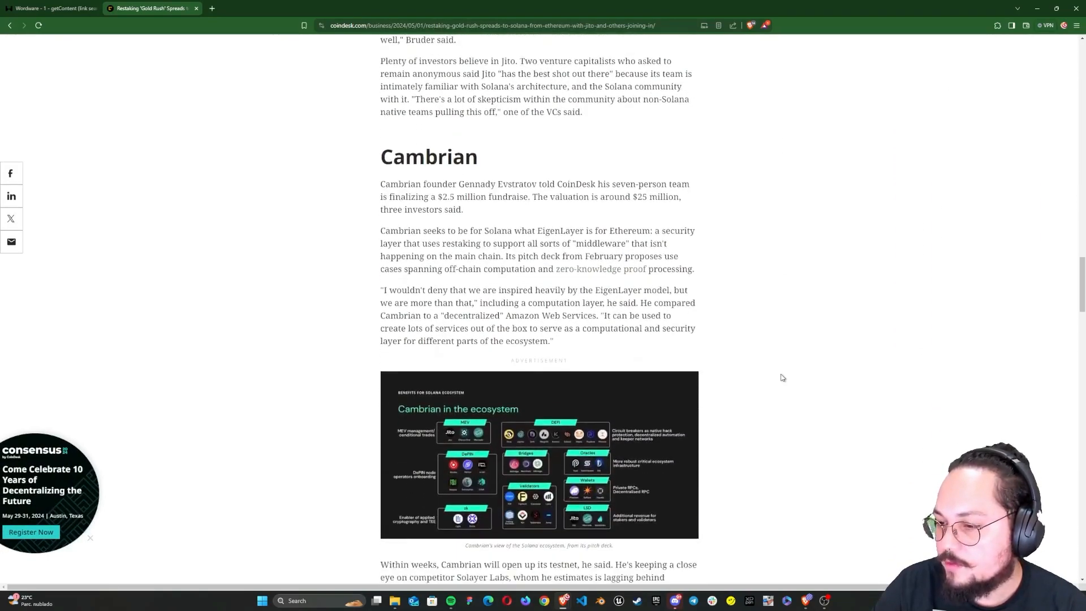
{"action": "scroll", "coordinate": [782, 377], "scroll_direction": "down", "scroll_amount": 10}
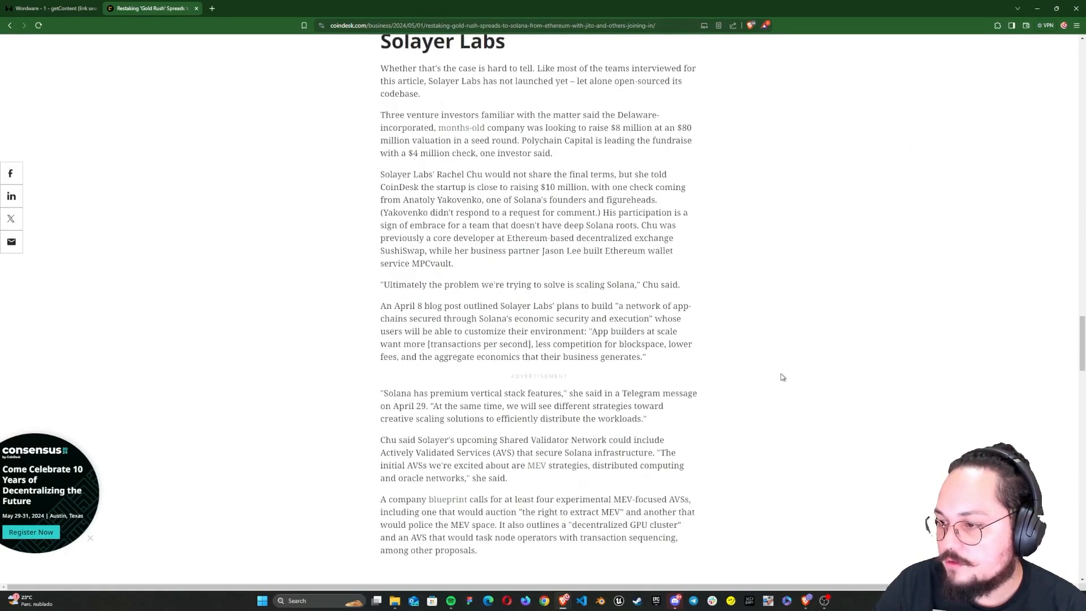
{"action": "scroll", "coordinate": [782, 378], "scroll_direction": "down", "scroll_amount": 15}
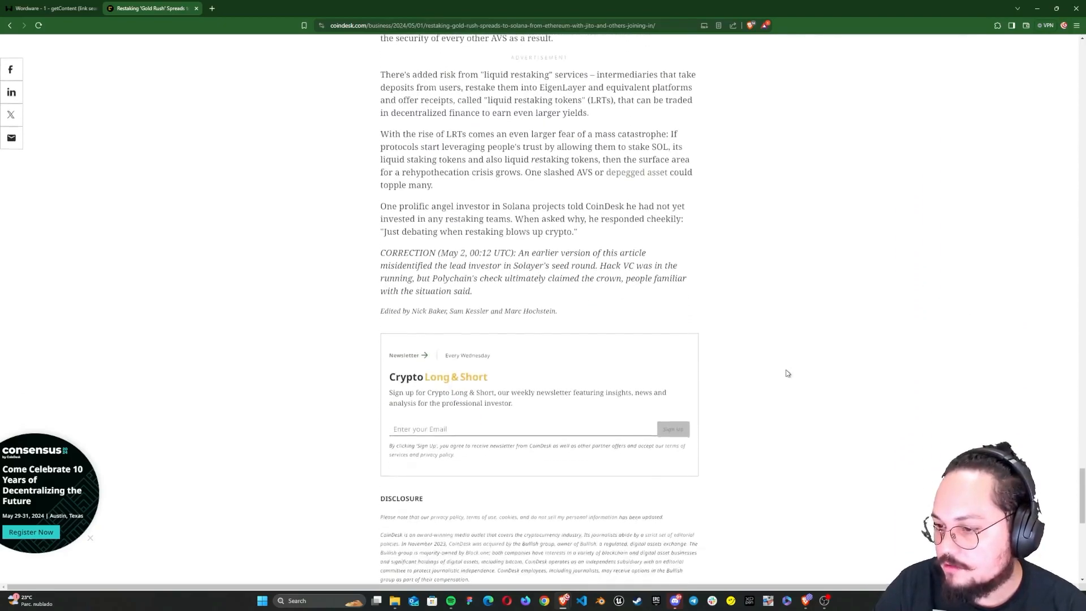
{"action": "scroll", "coordinate": [786, 372], "scroll_direction": "down", "scroll_amount": 8}
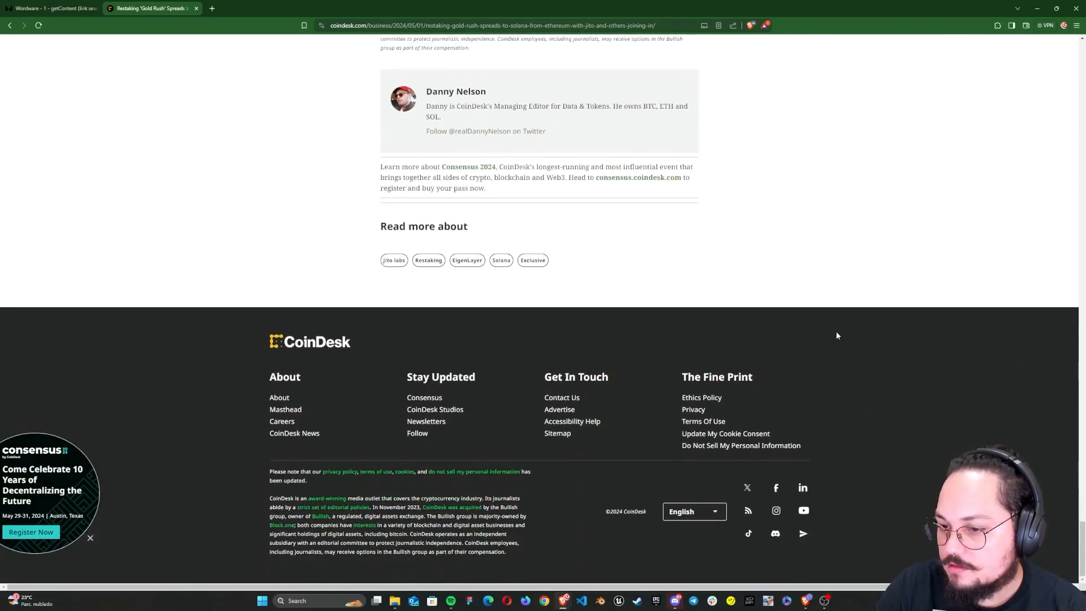
{"action": "scroll", "coordinate": [831, 334], "scroll_direction": "up", "scroll_amount": 8}
{"action": "scroll", "coordinate": [841, 334], "scroll_direction": "up", "scroll_amount": 20}
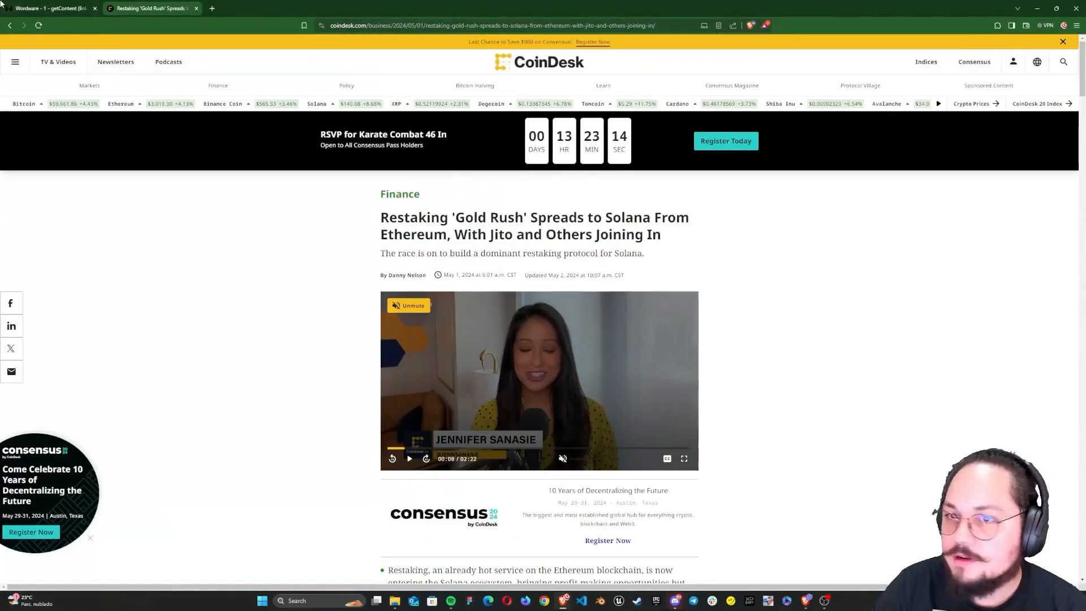
- Switch back to Wordware, paste the CoinDesk article's URL as the link value and run the prompt
{"action": "left_click", "coordinate": [55, 8]}
{"action": "left_click", "coordinate": [482, 336]}
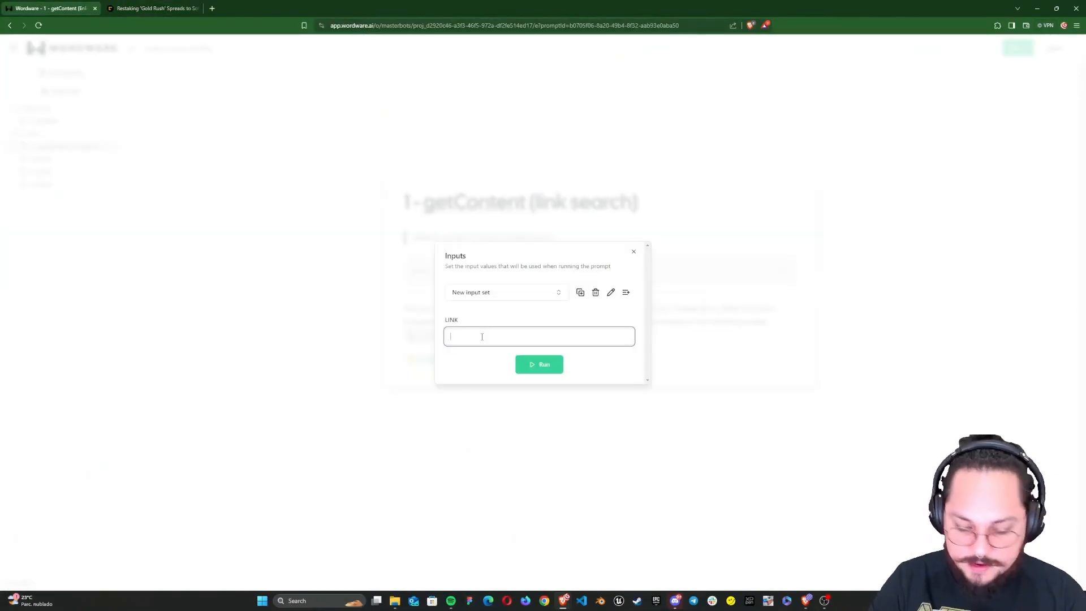
{"action": "key", "text": "ctrl+v"}
{"action": "left_click", "coordinate": [508, 308]}
{"action": "left_click", "coordinate": [533, 370]}
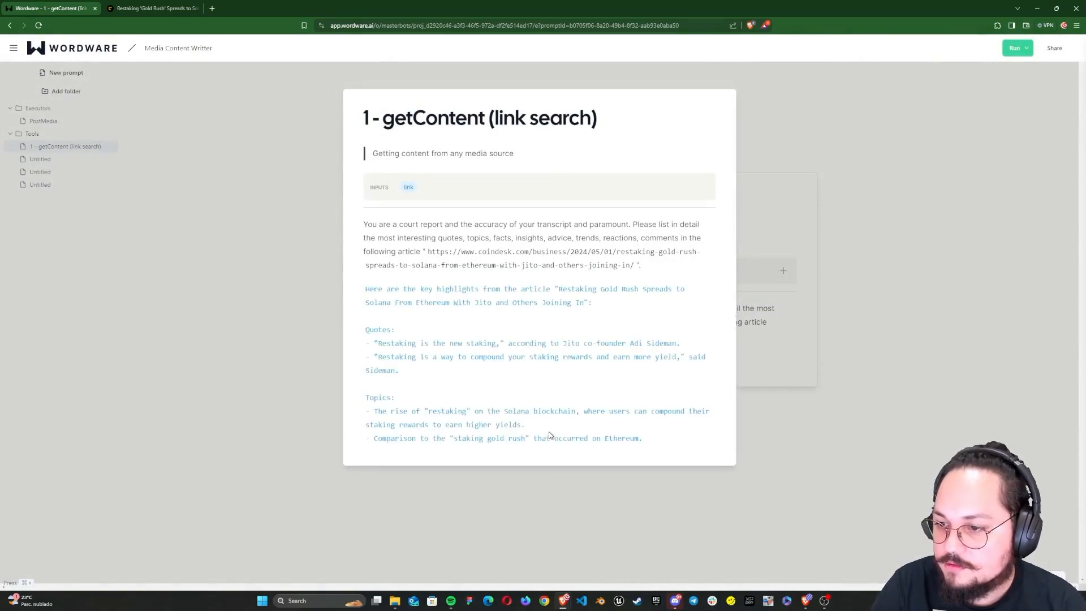
- Review the generated article highlights from the quotes through to the comments
{"action": "scroll", "coordinate": [560, 340], "scroll_direction": "up", "scroll_amount": 8}
{"action": "scroll", "coordinate": [515, 340], "scroll_direction": "down", "scroll_amount": 2}
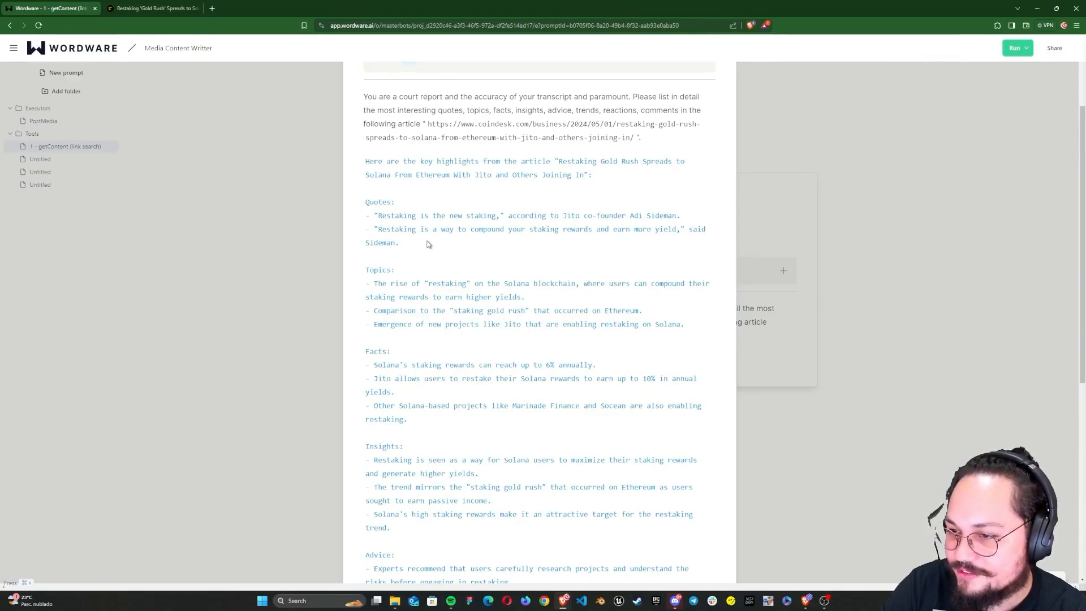
{"action": "scroll", "coordinate": [594, 274], "scroll_direction": "down", "scroll_amount": 7}
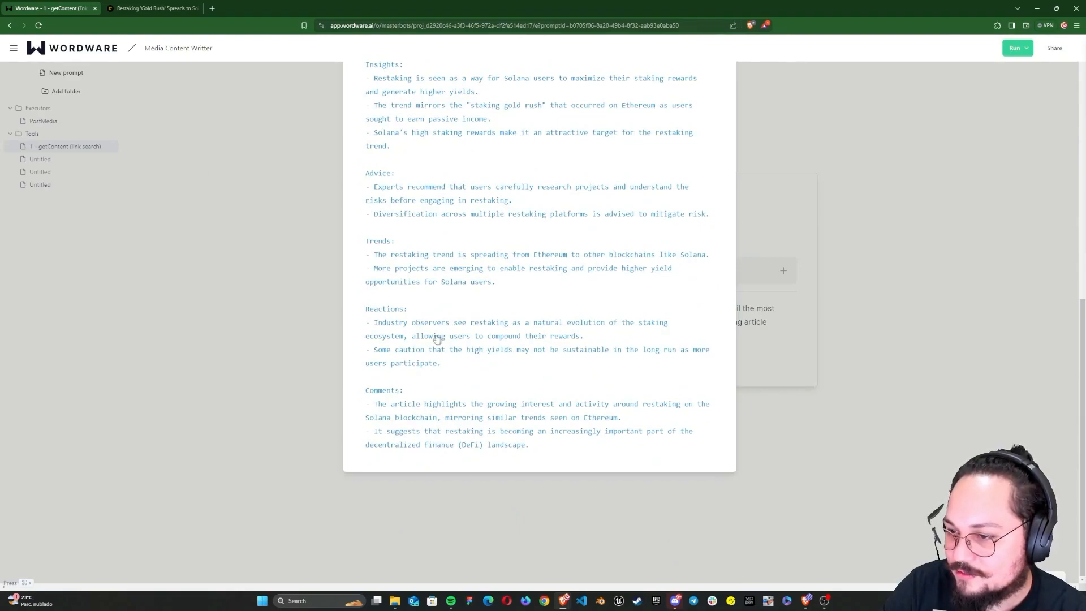
- Close the run output and name the first untitled prompt in the Tools folder "2 - personalization (link search)"
{"action": "left_click", "coordinate": [848, 305]}
{"action": "left_click", "coordinate": [79, 160]}
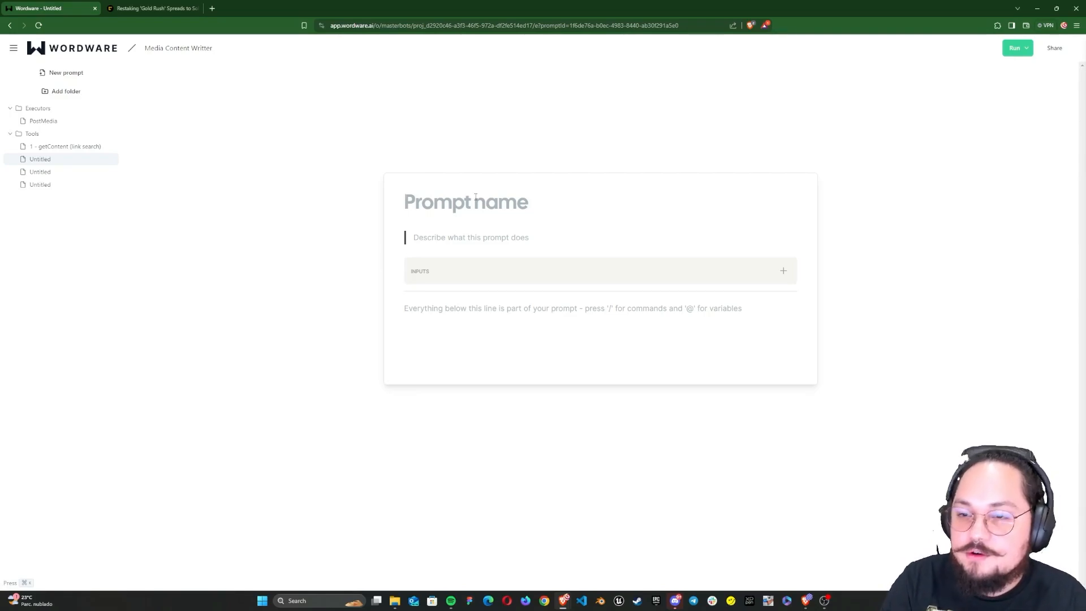
{"action": "type", "text": "2 - per"}
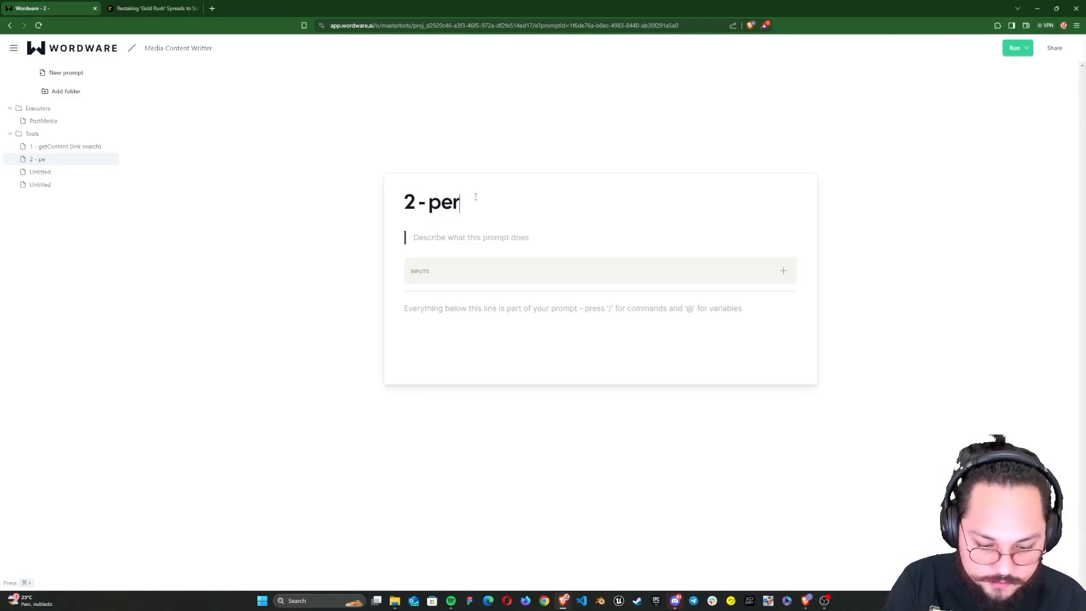
{"action": "type", "text": "sonalization (link search)"}
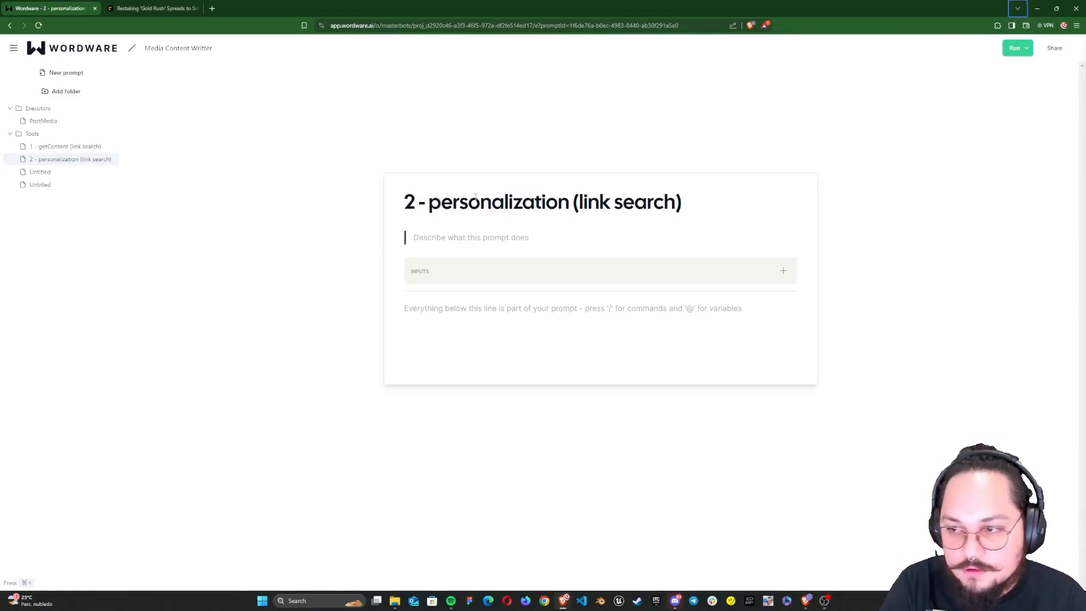
- Describe the prompt as "Give your perspective for the content that you would like to create."
{"action": "left_click", "coordinate": [485, 238]}
{"action": "type", "text": "Give your pe"}
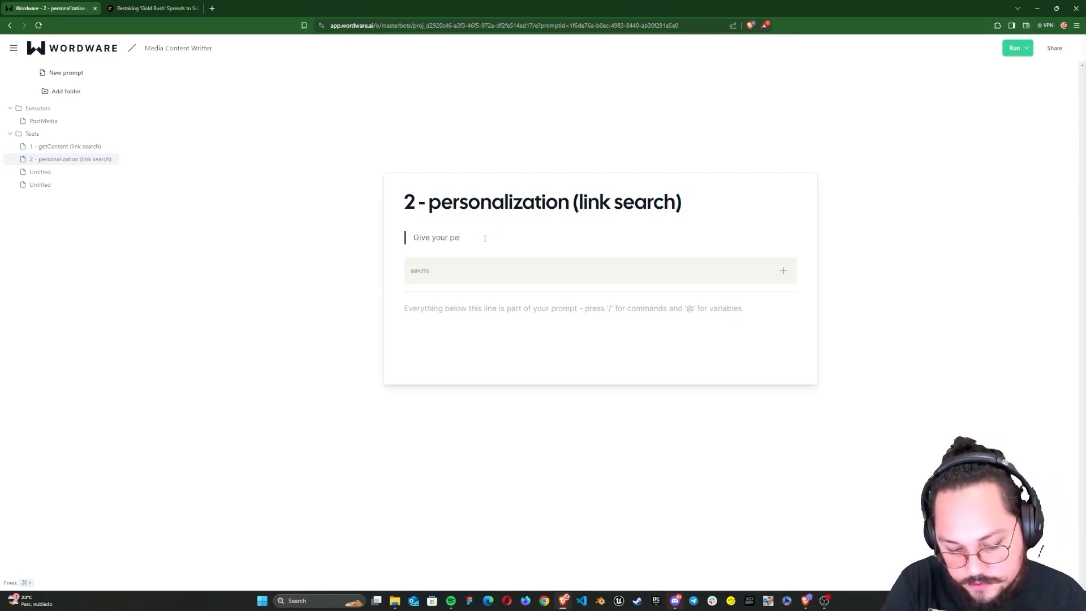
{"action": "type", "text": "rspective for the content that yo"}
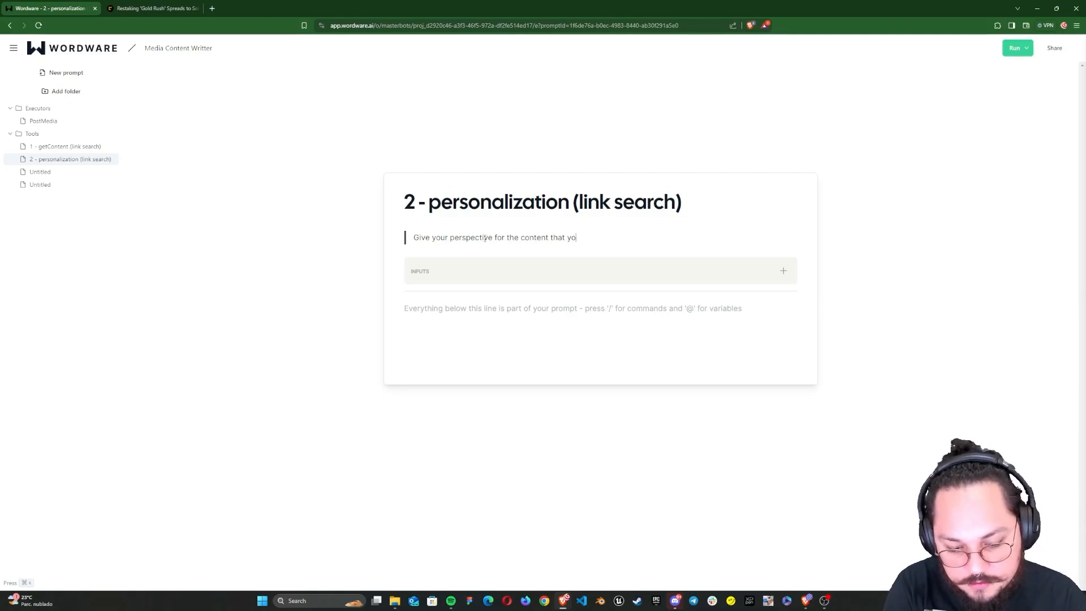
{"action": "type", "text": "u would like to create."}
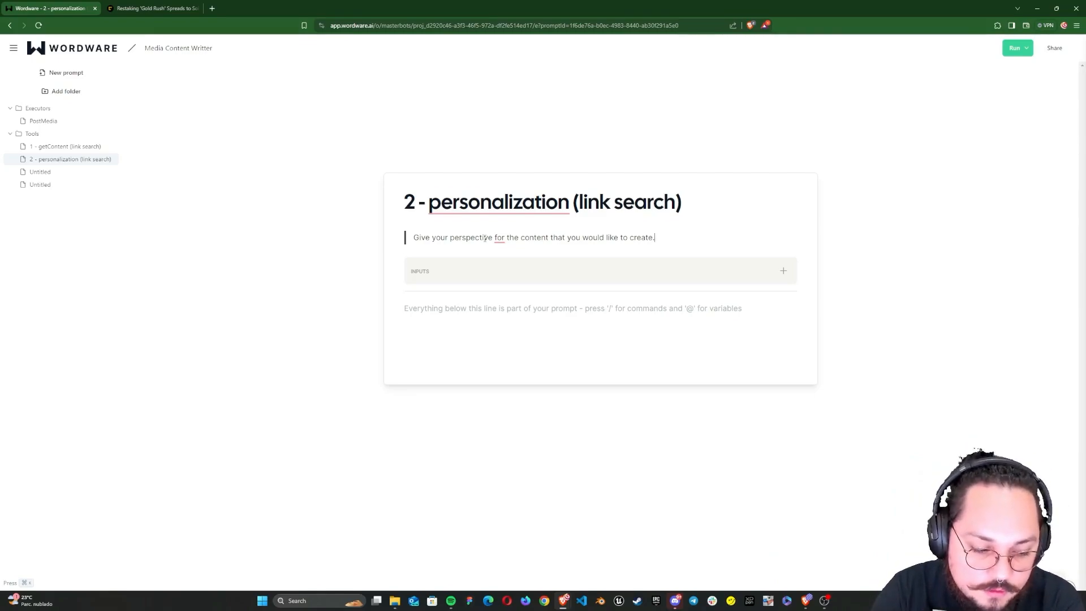
- Add three inputs to the personalization prompt and name the first one "link"
{"action": "left_click", "coordinate": [512, 270]}
{"action": "left_click", "coordinate": [737, 312]}
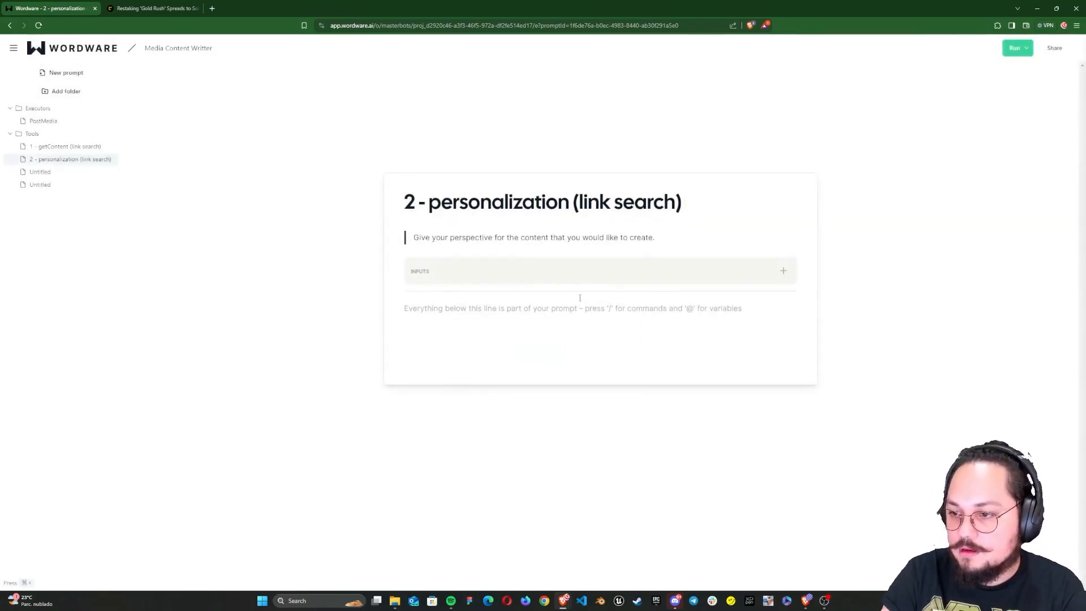
{"action": "left_click", "coordinate": [782, 271]}
{"action": "left_click", "coordinate": [781, 271]}
{"action": "left_click", "coordinate": [782, 271]}
{"action": "left_click", "coordinate": [450, 272]}
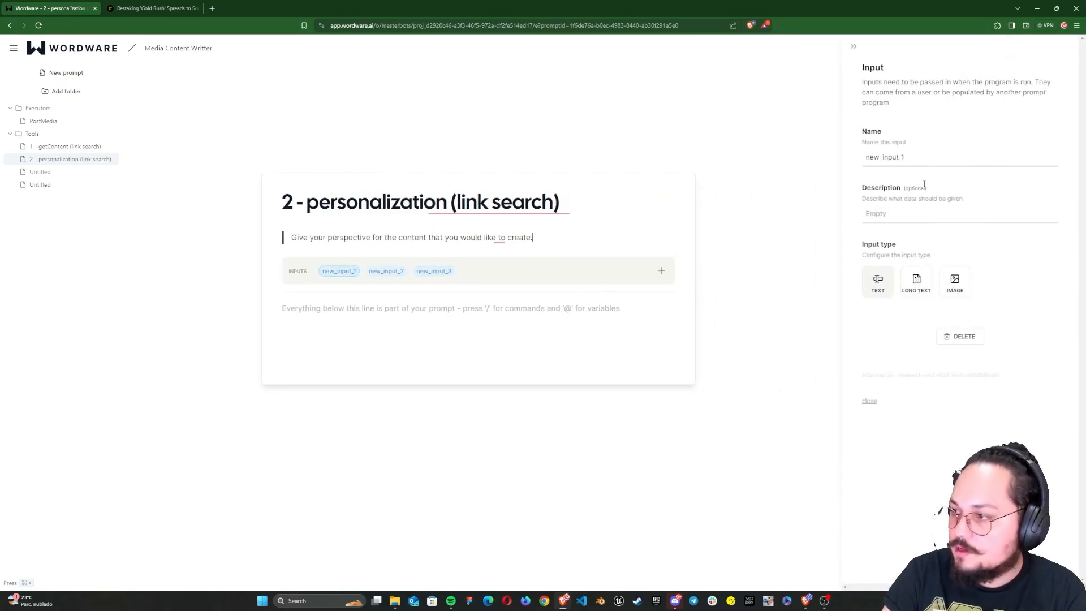
{"action": "double_click", "coordinate": [917, 161]}
{"action": "key", "text": "BackSpace"}
{"action": "type", "text": "link"}
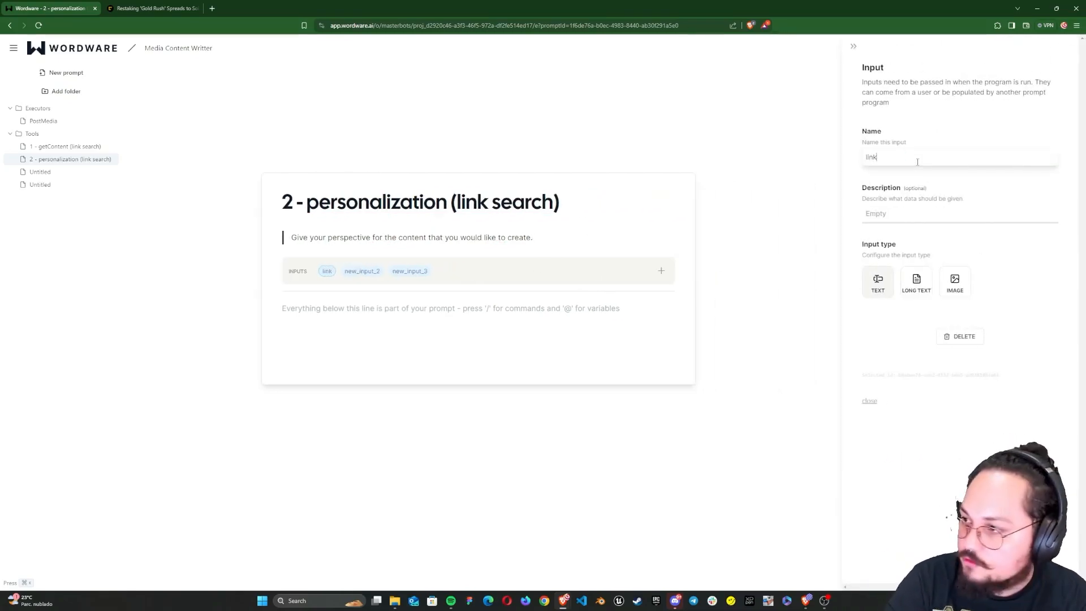
- Rename the second input of the prompt to "name"
{"action": "left_click", "coordinate": [480, 276]}
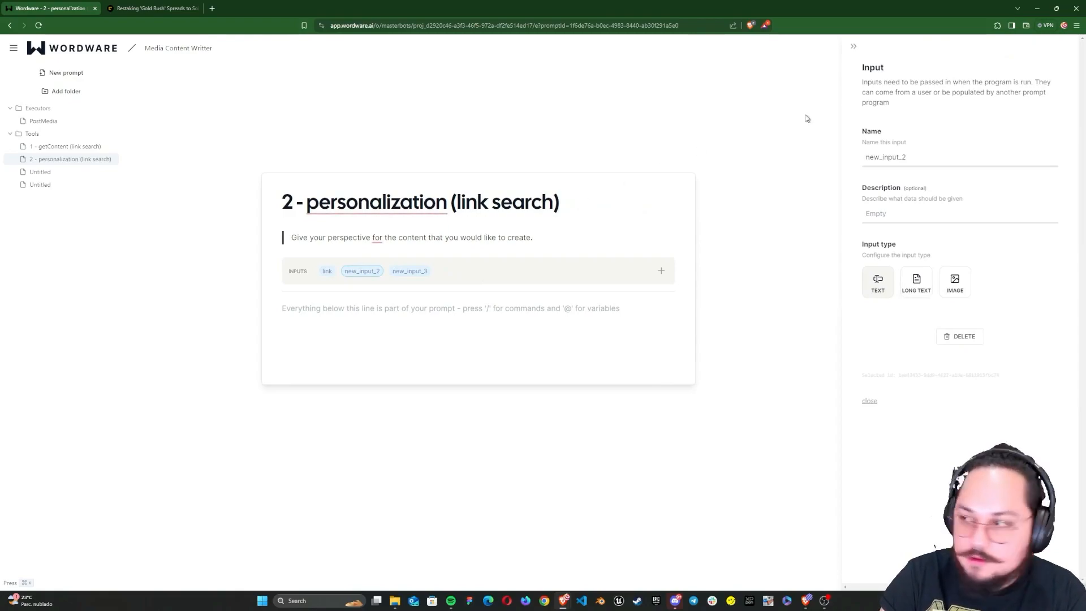
{"action": "double_click", "coordinate": [878, 157]}
{"action": "type", "text": "name"}
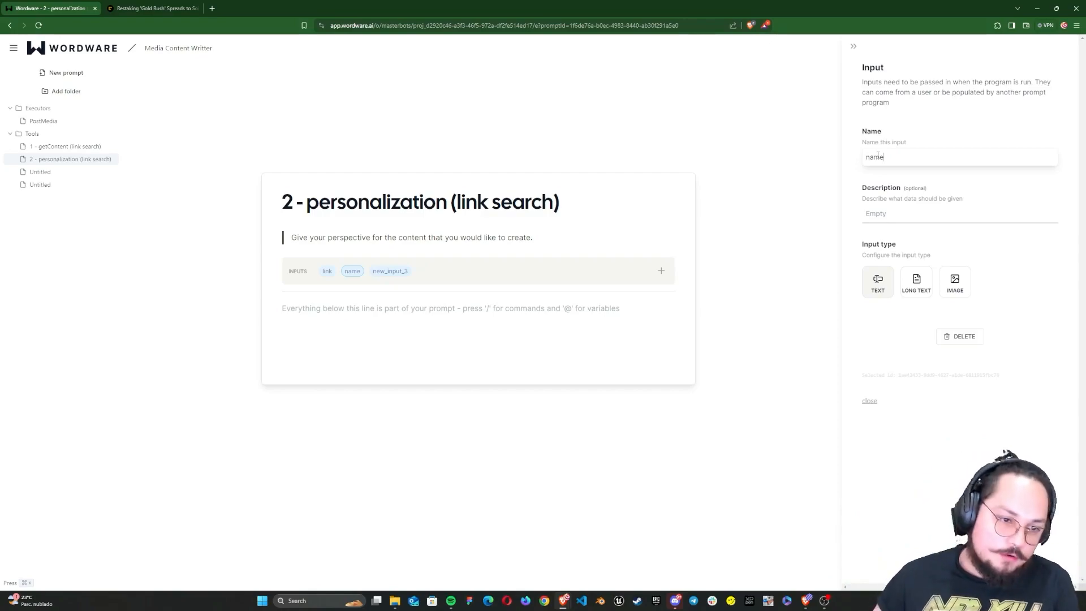
{"action": "left_click", "coordinate": [854, 46]}
- Rename the third input to "brand personality" and set its input type to long text
{"action": "left_click", "coordinate": [506, 271]}
{"action": "double_click", "coordinate": [875, 155]}
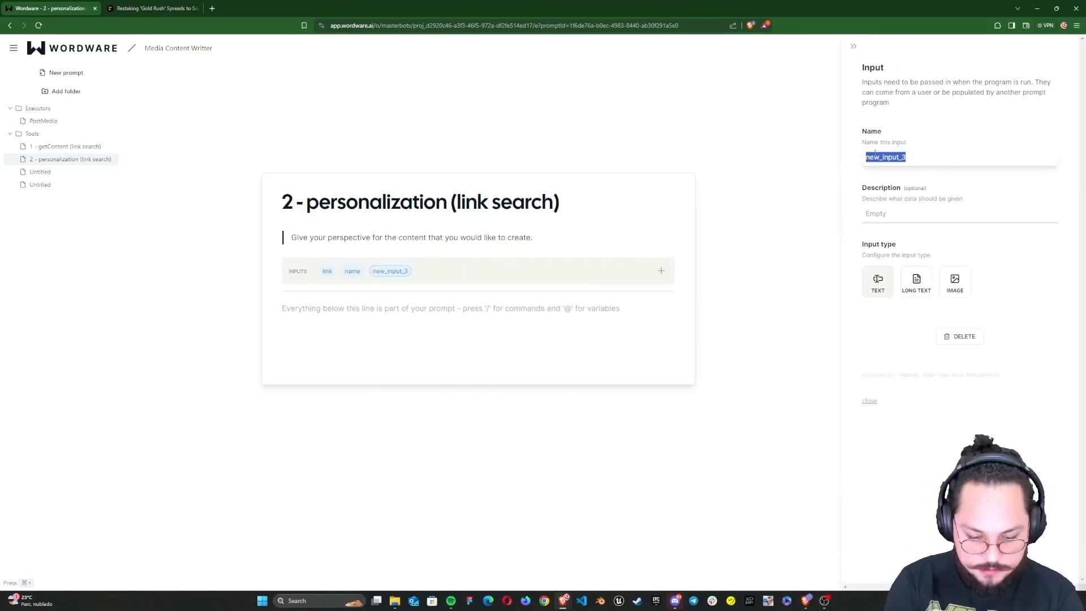
{"action": "type", "text": "brand personality"}
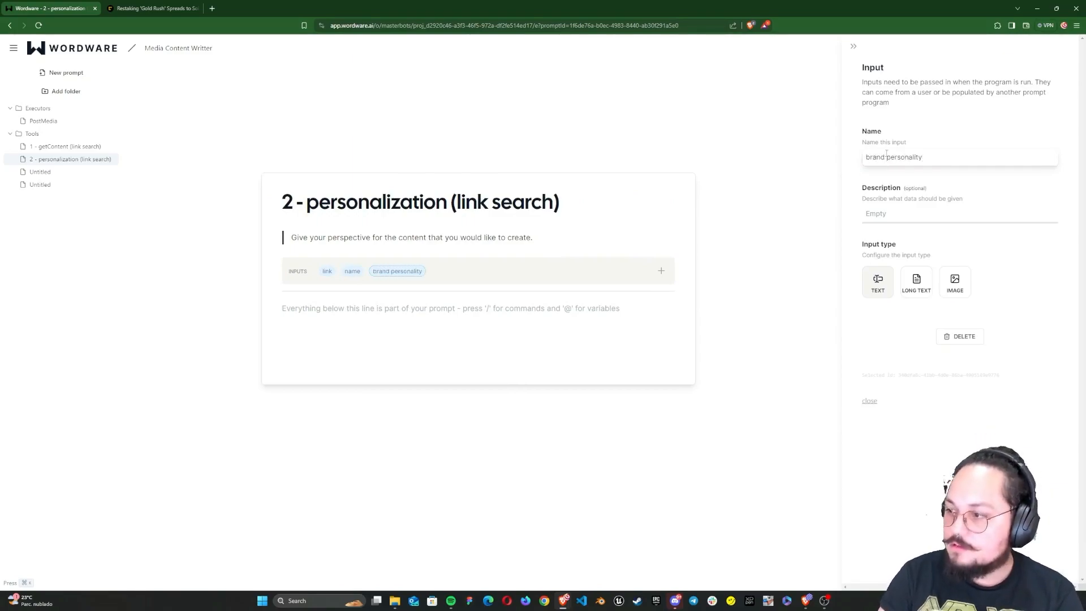
{"action": "left_click", "coordinate": [917, 282]}
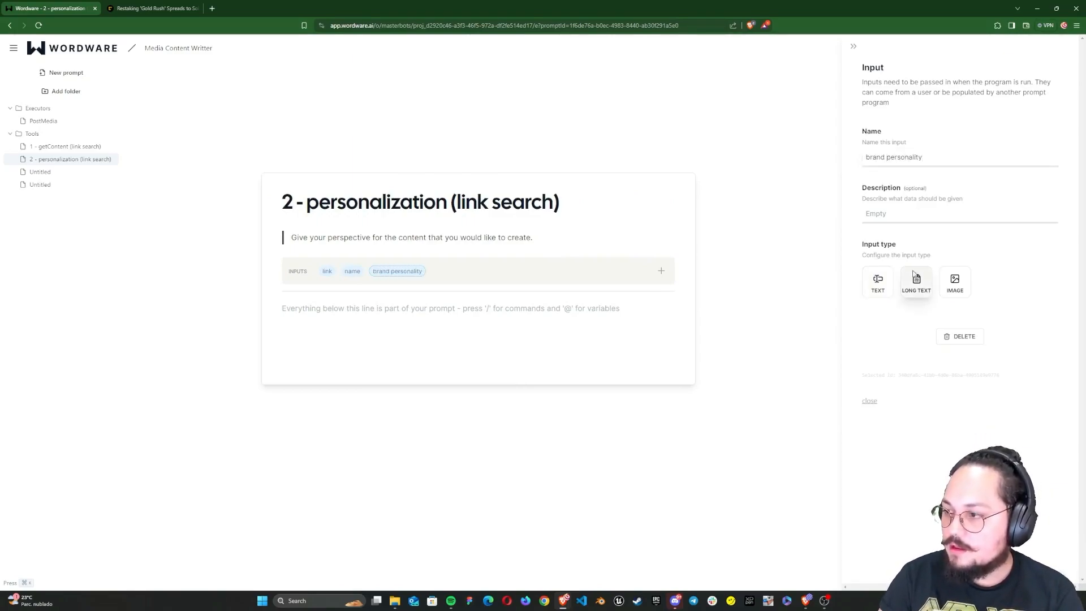
{"action": "left_click", "coordinate": [853, 47]}
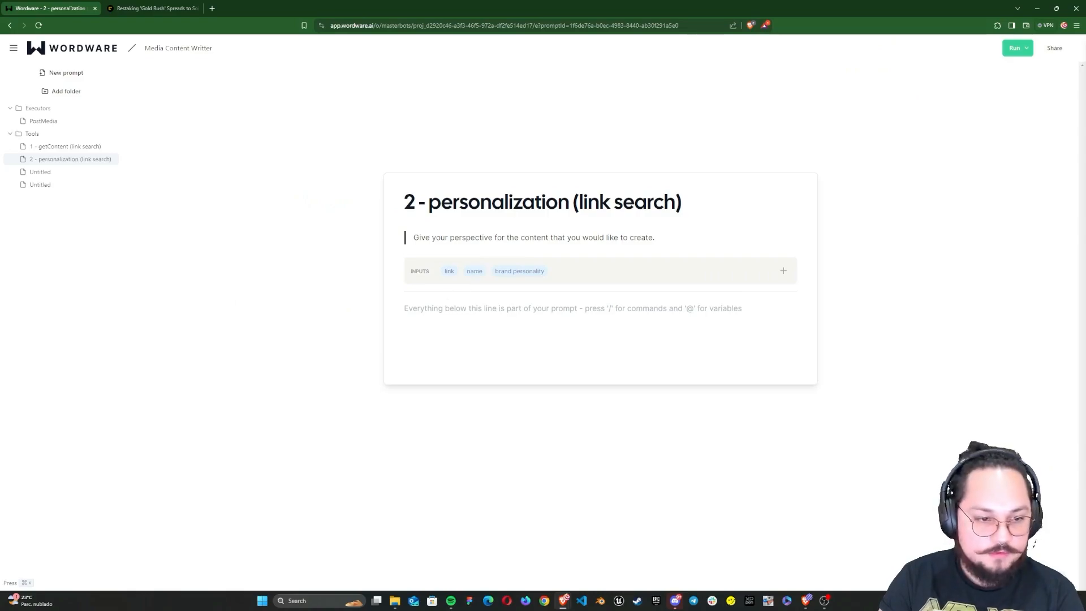
- Insert a prompt block in the body that runs "1 - getContent (link search)"
{"action": "left_click", "coordinate": [429, 308]}
{"action": "type", "text": "@"}
{"action": "key", "text": "BackSpace"}
{"action": "type", "text": "/pro"}
{"action": "key", "text": "Return"}
{"action": "left_click", "coordinate": [952, 136]}
{"action": "type", "text": "@"}
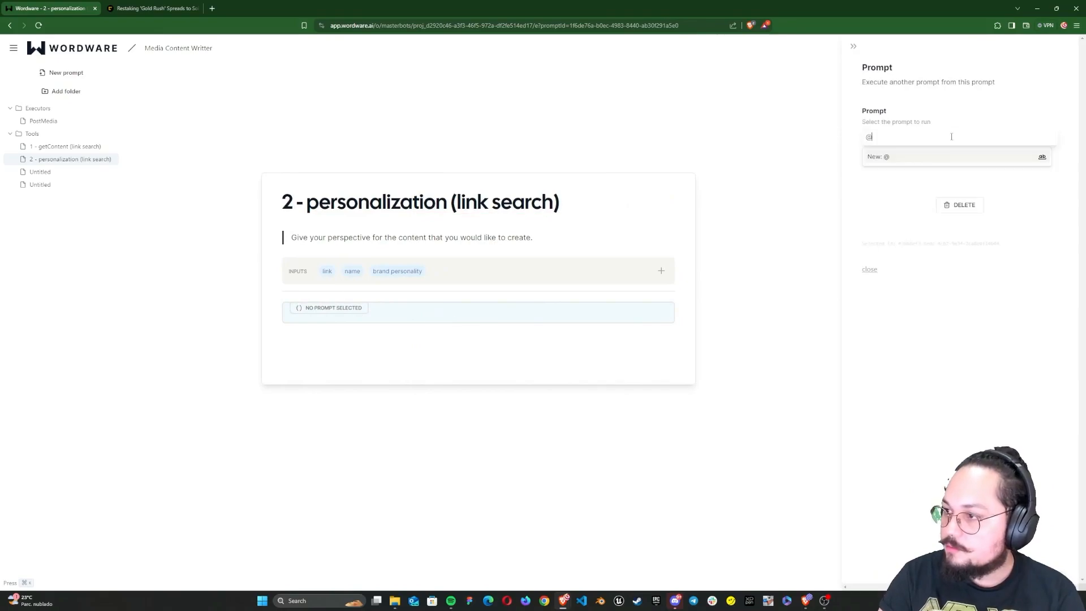
{"action": "key", "text": "BackSpace"}
{"action": "left_click", "coordinate": [932, 157]}
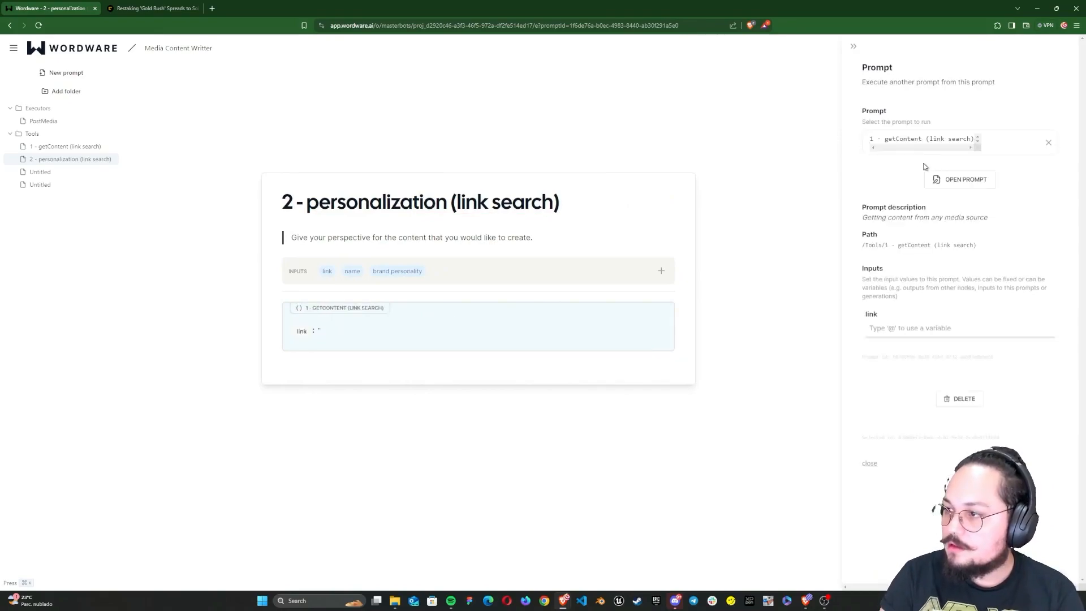
{"action": "left_click", "coordinate": [940, 327]}
{"action": "type", "text": "@link"}
{"action": "left_click", "coordinate": [888, 372]}
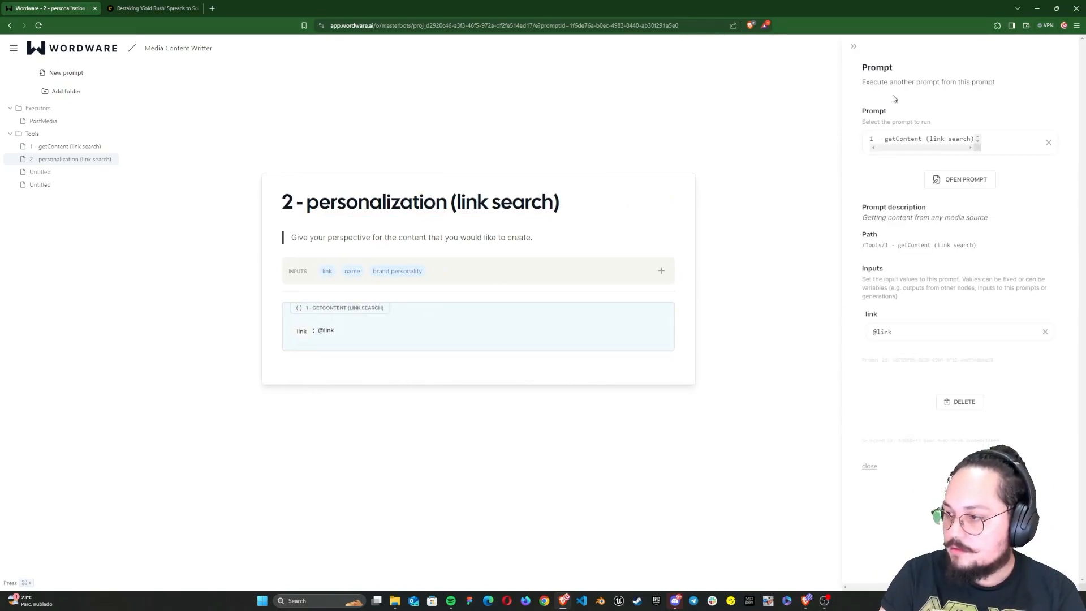
{"action": "left_click", "coordinate": [854, 46]}
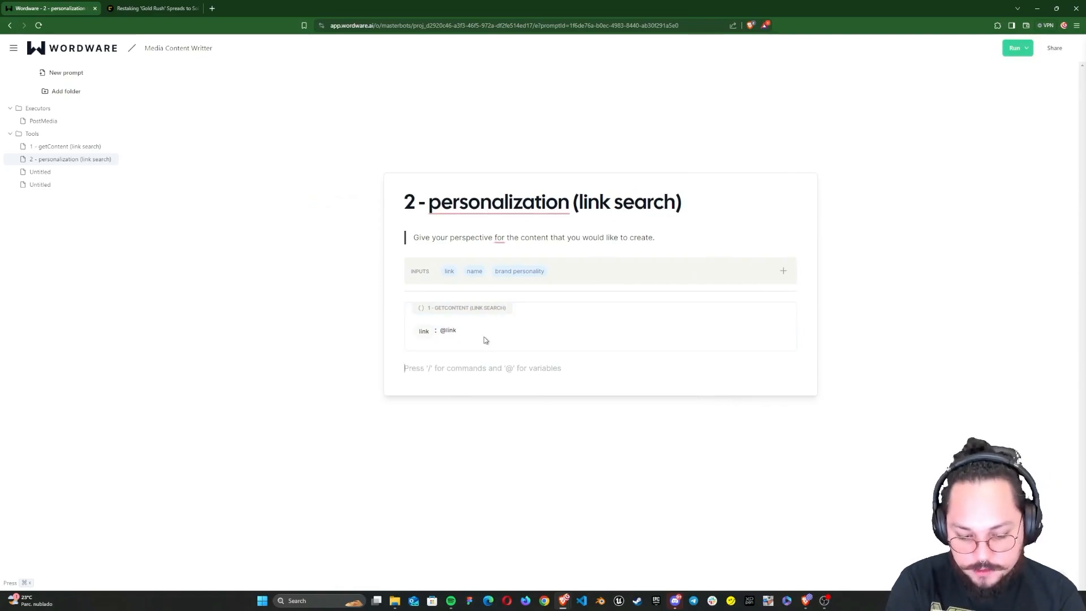
{"action": "type", "text": "You are a brand ambassador and spokeperson"}
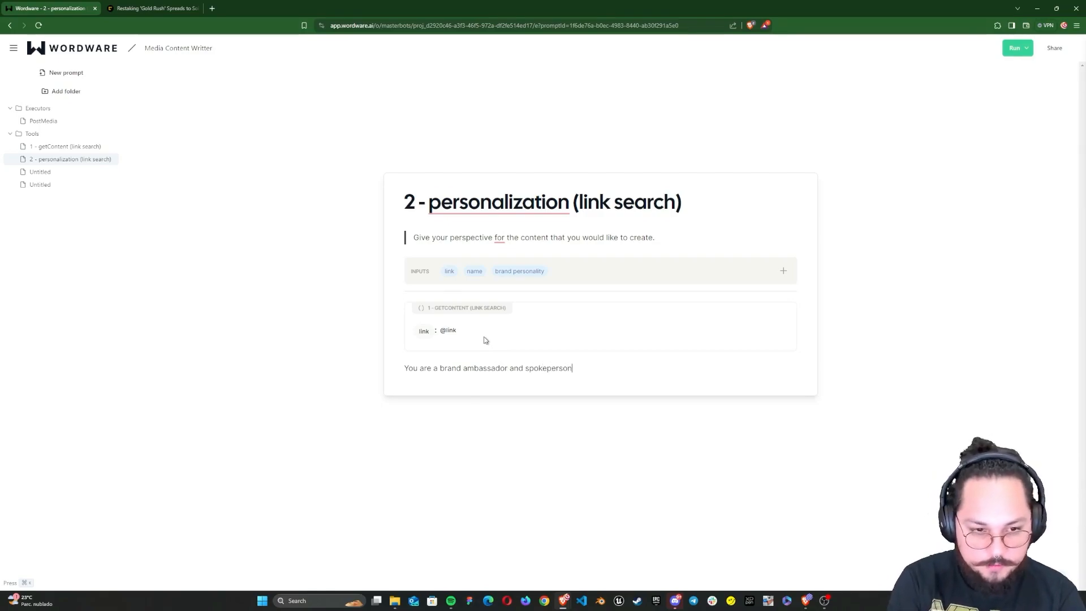
{"action": "type", "text": " for \"@name\""}
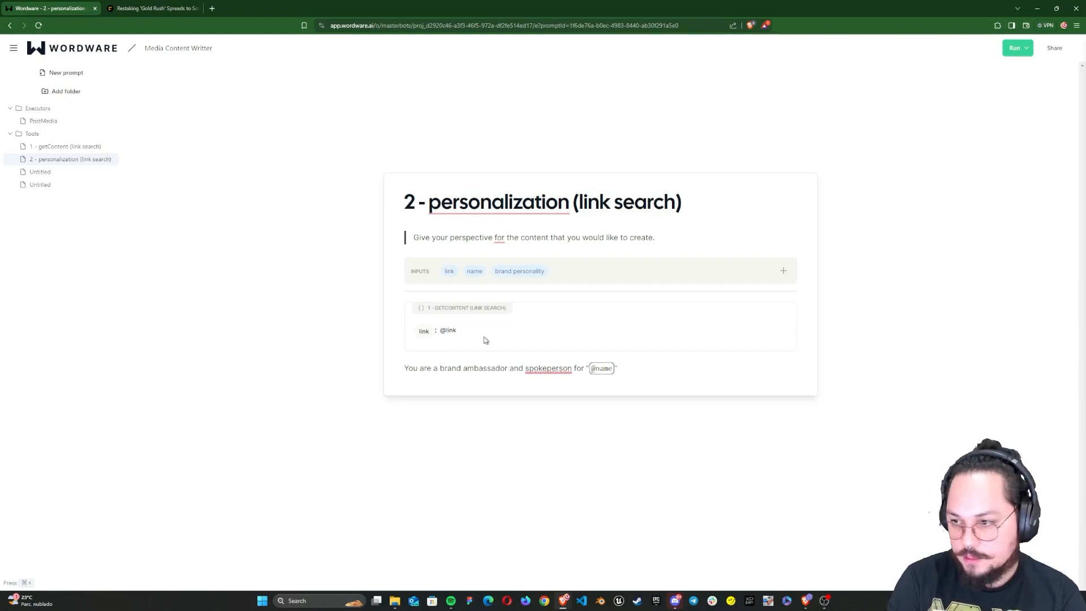
{"action": "type", "text": "with for the "}
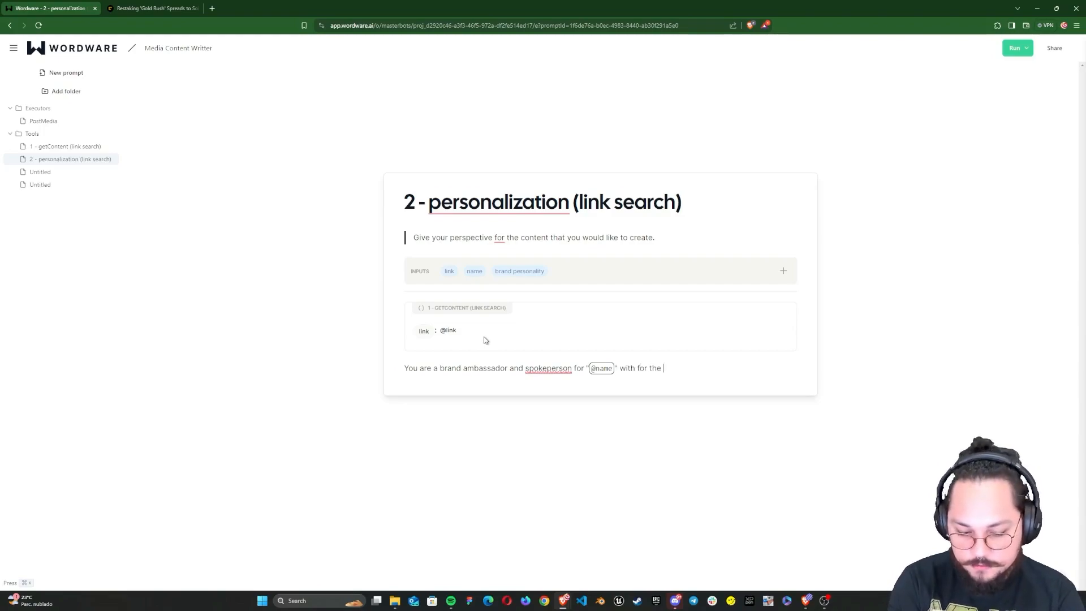
{"action": "type", "text": "bran personality \" "}
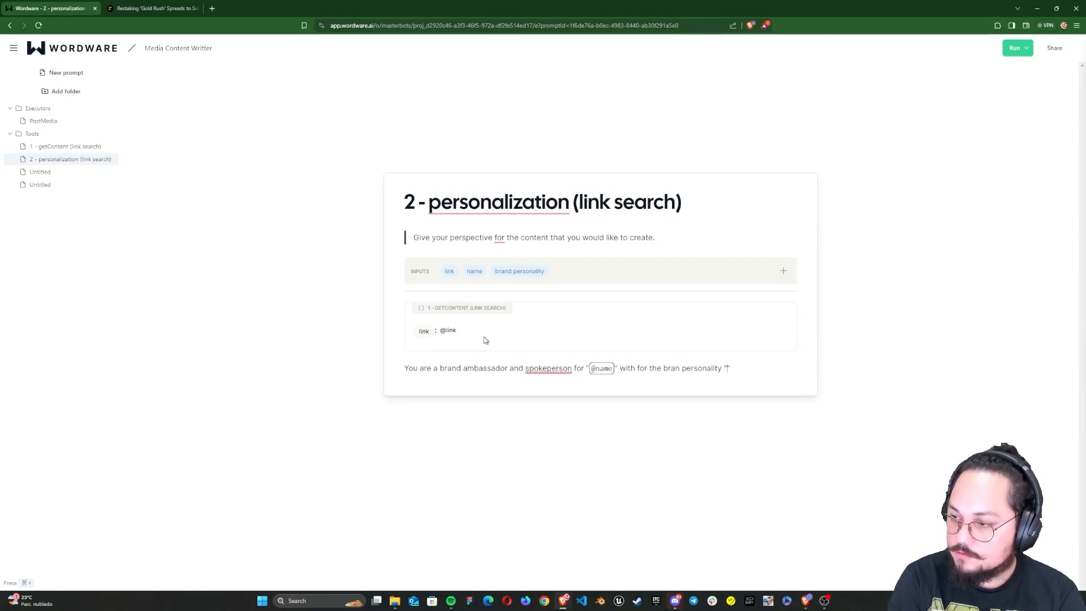
{"action": "type", "text": "@"}
{"action": "key", "text": "Down"}
{"action": "key", "text": "Return"}
- Add "Please, write a blog article responding to the given content below:" followed by the getContent contentGetter variable in quotes on its own line
{"action": "type", "text": "\". Please, write a blog article responding to the given content below:"}
{"action": "key", "text": "Return"}
{"action": "type", "text": "\"@"}
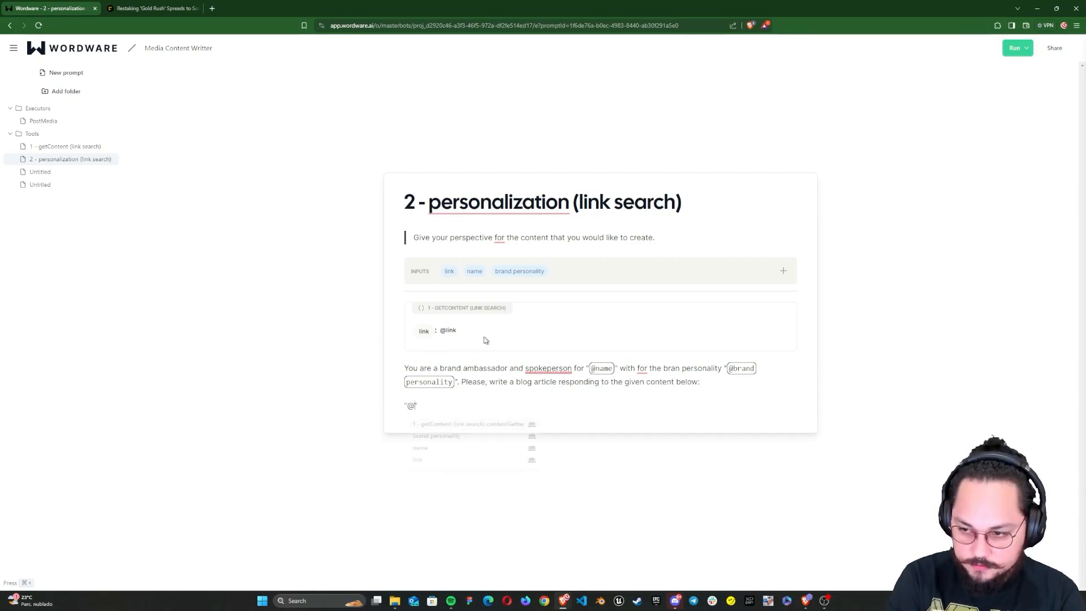
{"action": "key", "text": "Return"}
{"action": "type", "text": "\""}
{"action": "key", "text": "Return"}
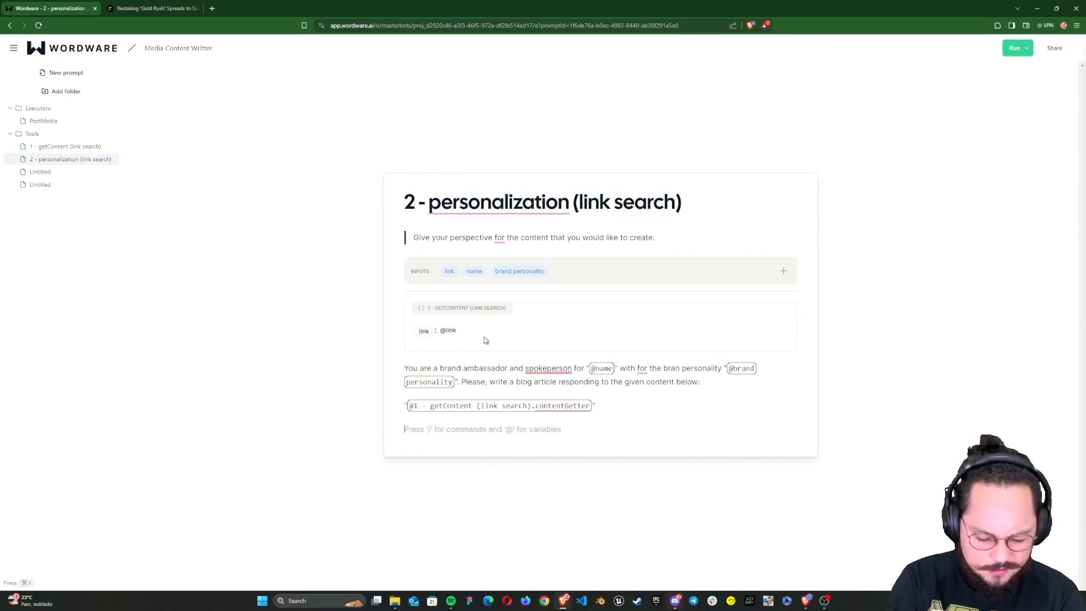
- Start a numbered list with a generation named "personalization1", using higher creativity and the Claude 3 Haiku model
{"action": "type", "text": "1. /"}
{"action": "key", "text": "Return"}
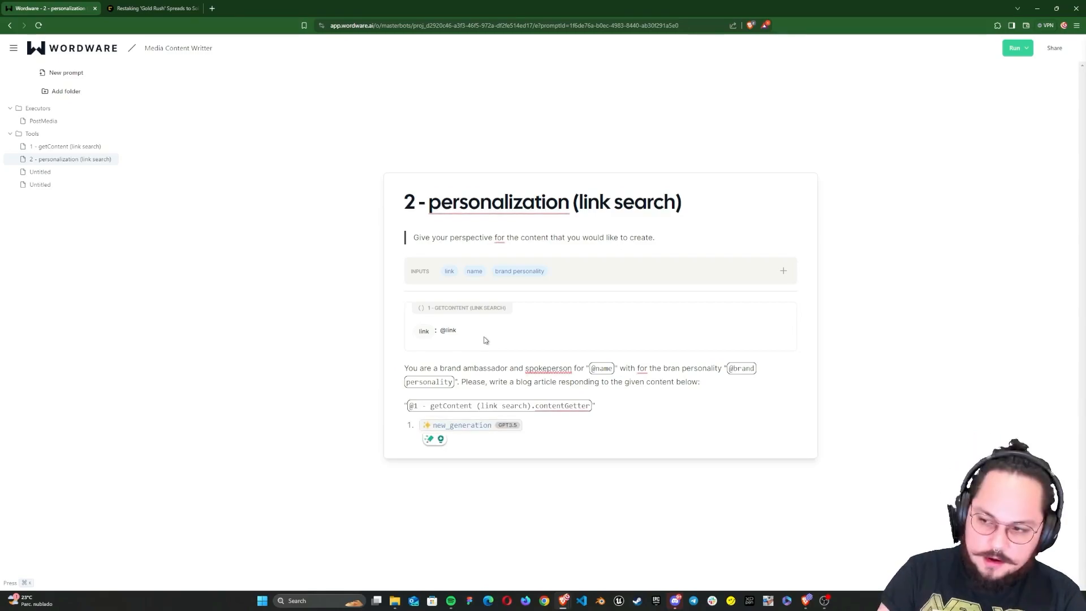
{"action": "left_click", "coordinate": [477, 428]}
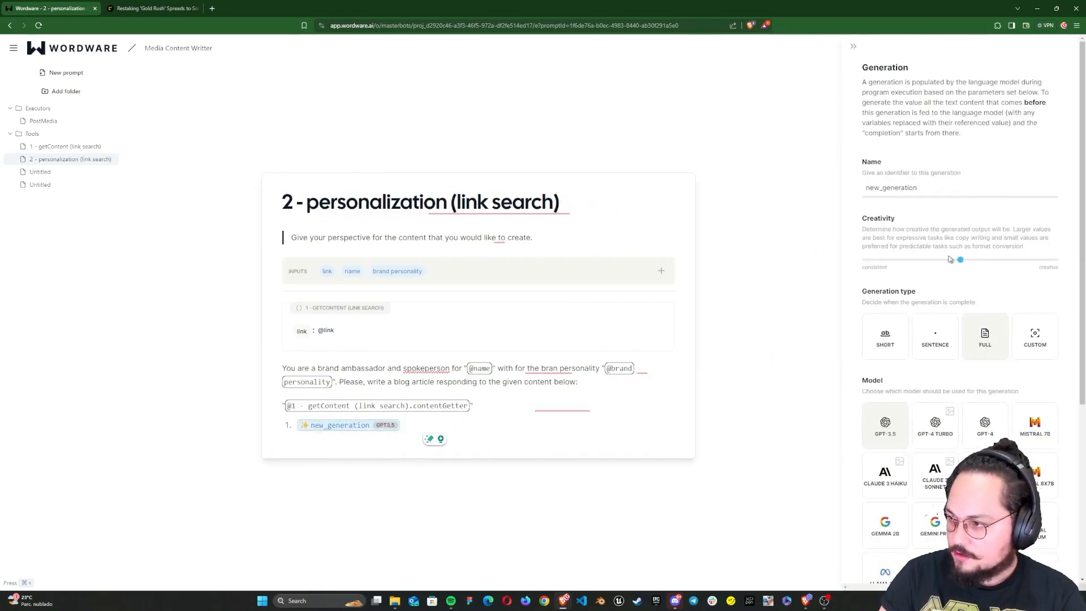
{"action": "left_click_drag", "start_coordinate": [963, 259], "coordinate": [1024, 259]}
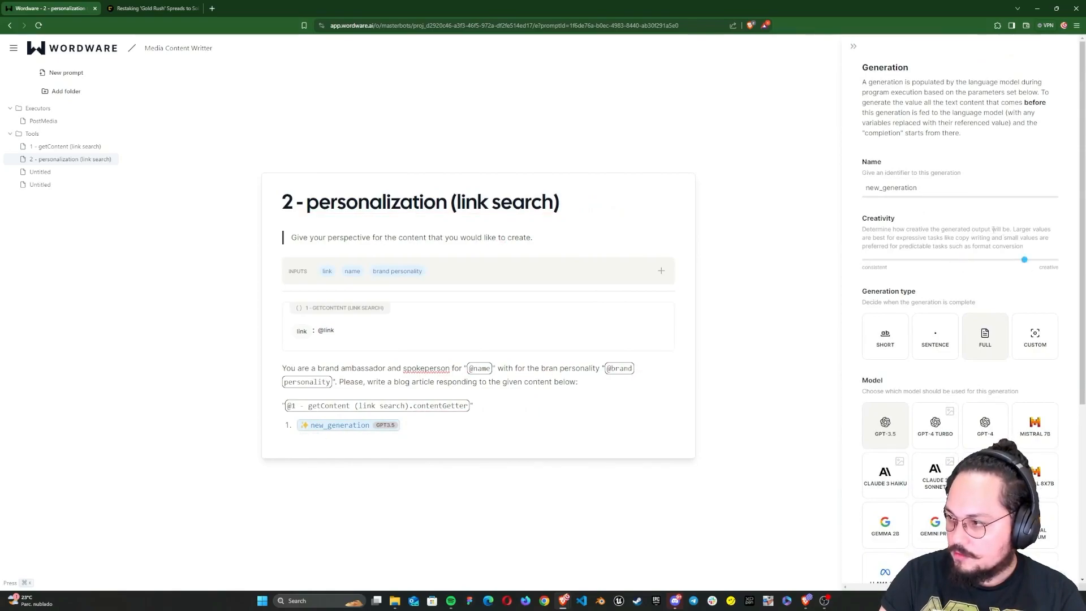
{"action": "double_click", "coordinate": [904, 187]}
{"action": "type", "text": "personalization1"}
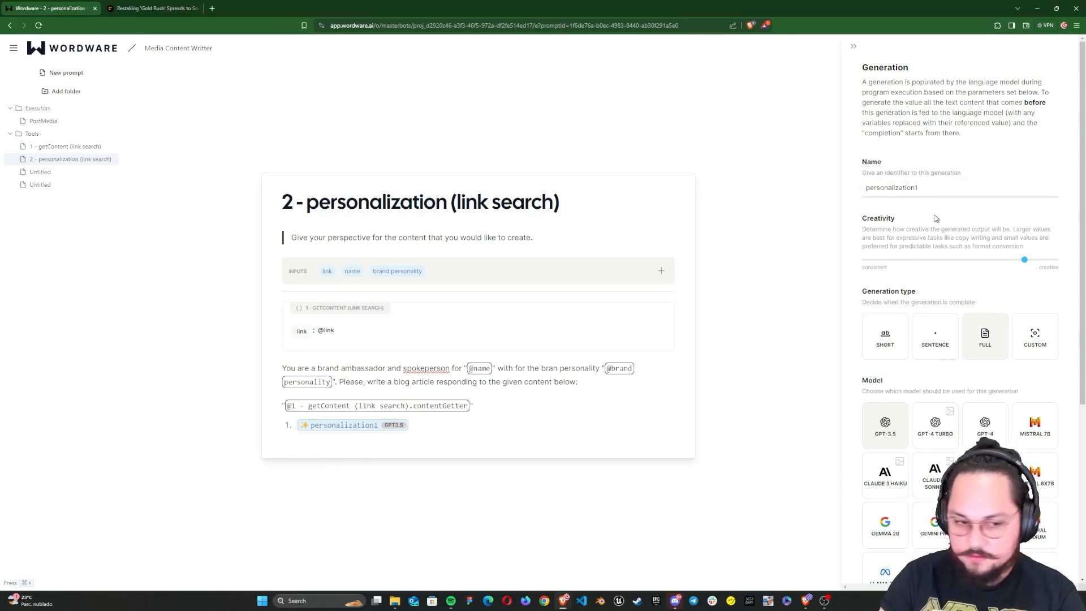
{"action": "left_click", "coordinate": [885, 475]}
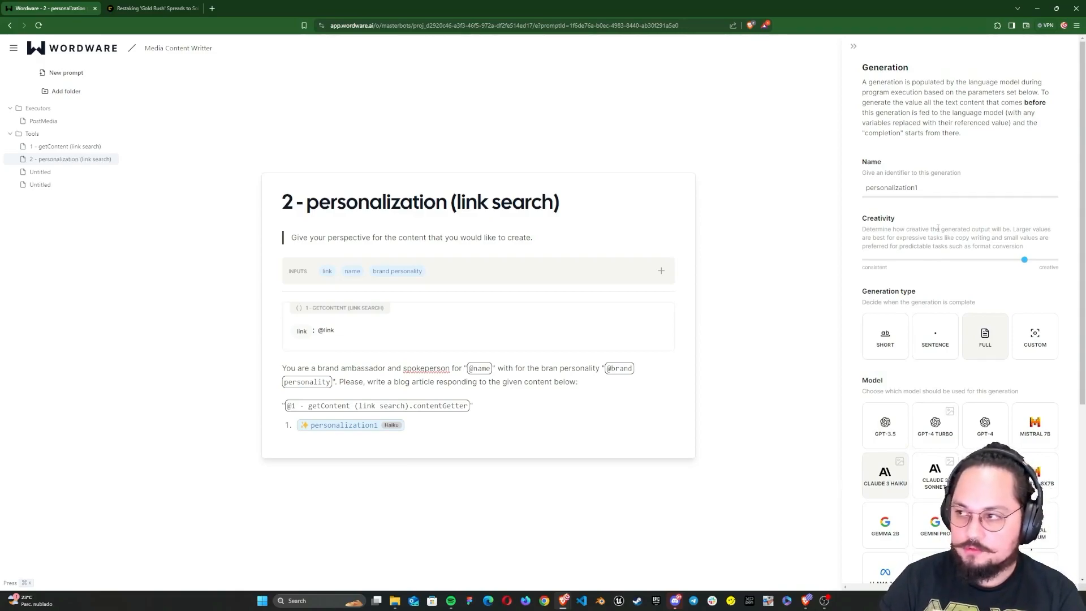
{"action": "left_click", "coordinate": [854, 48]}
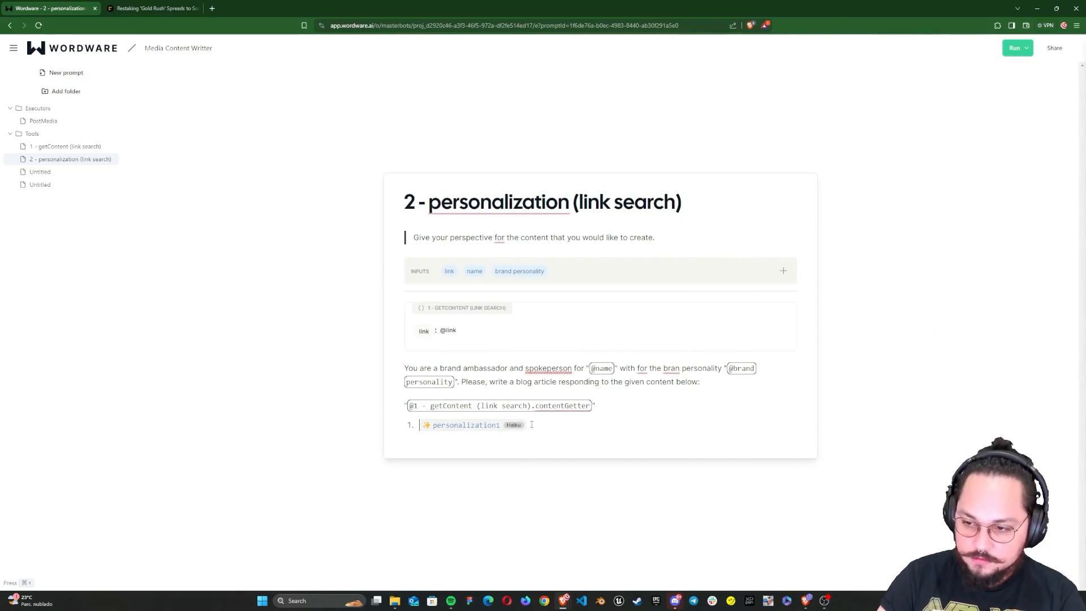
- Enclose the personalization1 generation in quotes and duplicate it into list items 2 and 3
{"action": "type", "text": "\""}
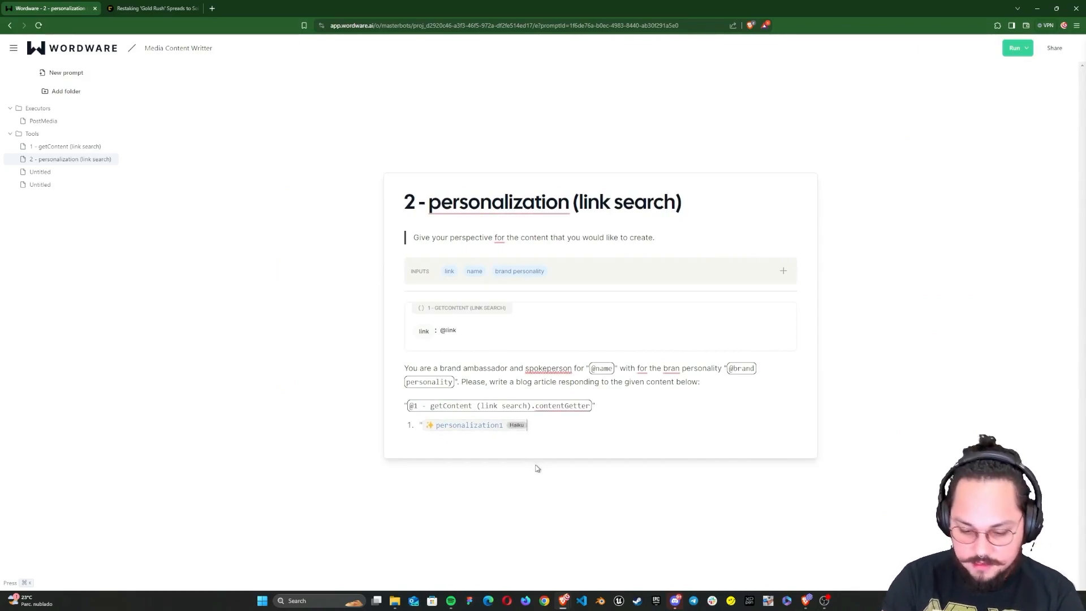
{"action": "key", "text": "shift+Left"}
{"action": "key", "text": "shift+Left"}
{"action": "key", "text": "shift+Left"}
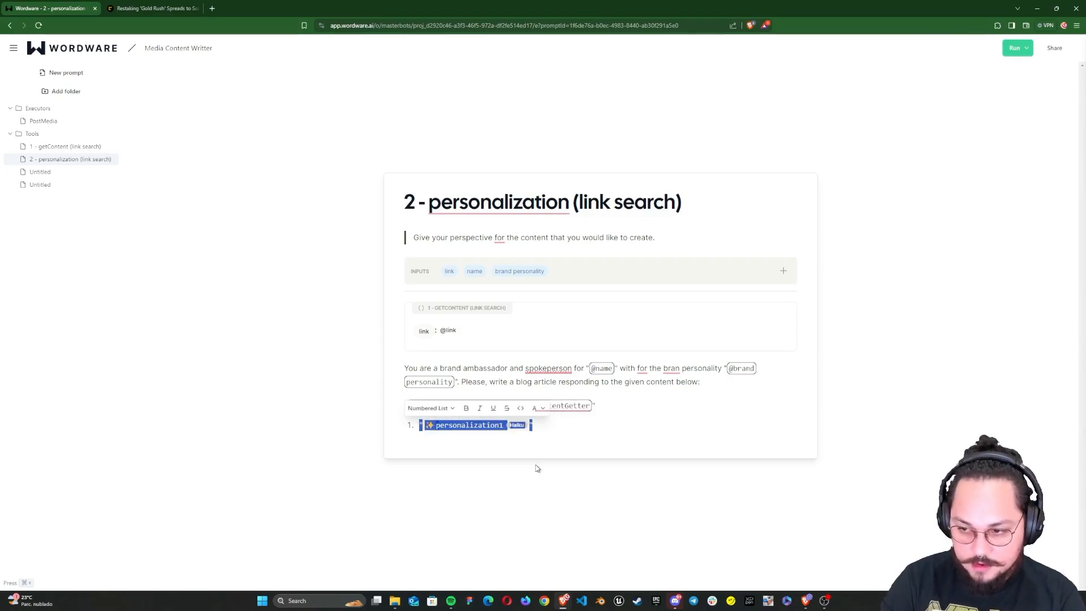
{"action": "key", "text": "Right"}
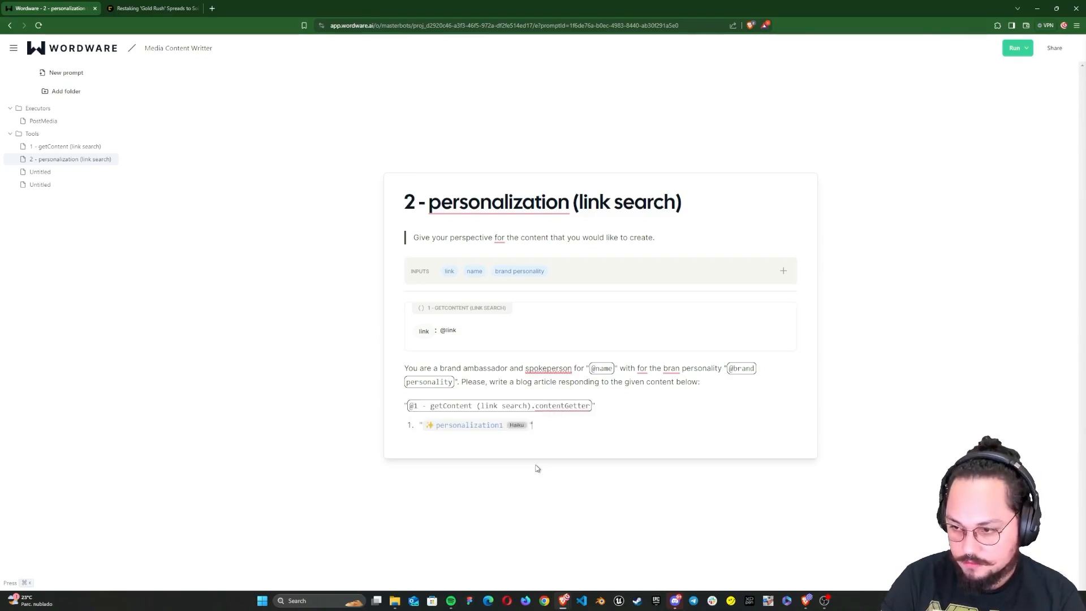
{"action": "key", "text": "Return"}
{"action": "key", "text": "ctrl+v"}
{"action": "key", "text": "Return"}
{"action": "key", "text": "ctrl+v"}
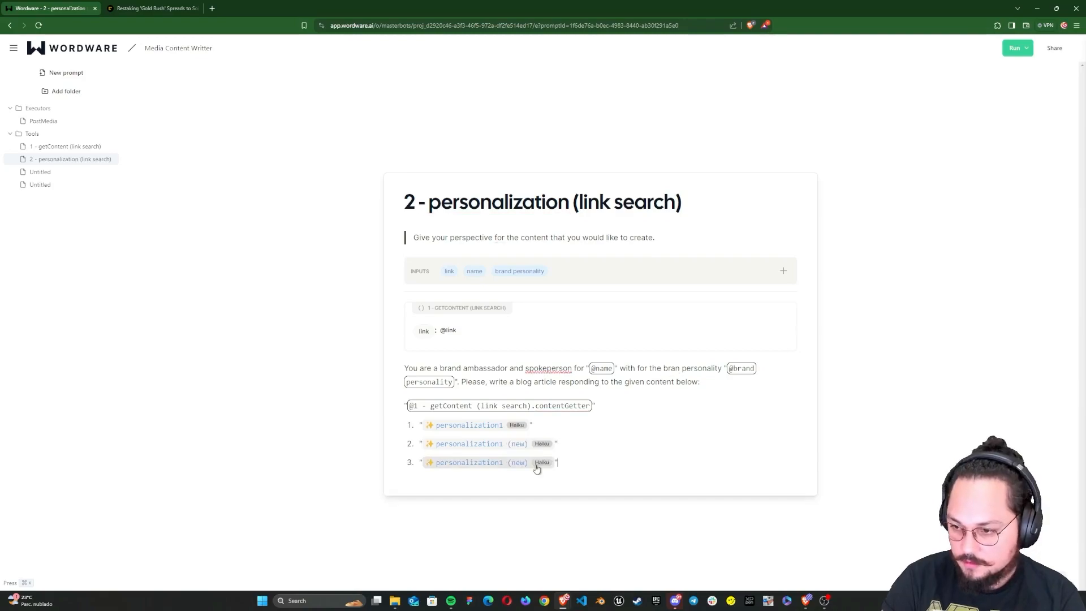
- Rename the generation in list item 2 as "personalization2" and close its settings
{"action": "left_click", "coordinate": [518, 445]}
{"action": "left_click", "coordinate": [966, 190]}
{"action": "key", "text": "BackSpace"}
{"action": "key", "text": "BackSpace"}
{"action": "key", "text": "BackSpace"}
{"action": "key", "text": "BackSpace"}
{"action": "key", "text": "BackSpace"}
{"action": "key", "text": "BackSpace"}
{"action": "key", "text": "BackSpace"}
{"action": "type", "text": "2"}
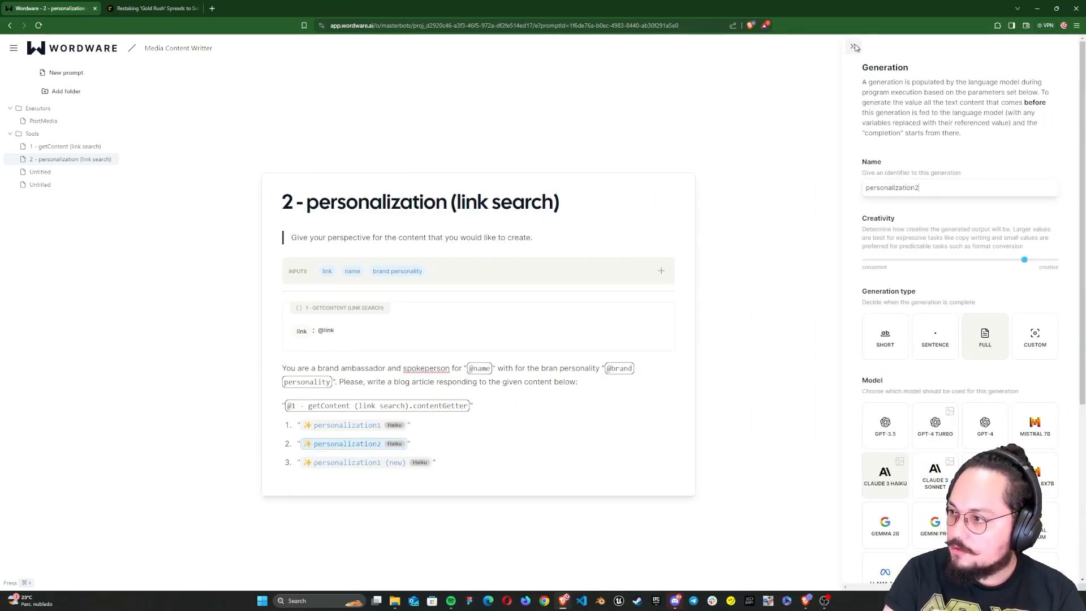
{"action": "left_click", "coordinate": [853, 46]}
- Rename the generation in list item 3 as "personalization3" and close its settings
{"action": "left_click", "coordinate": [480, 462]}
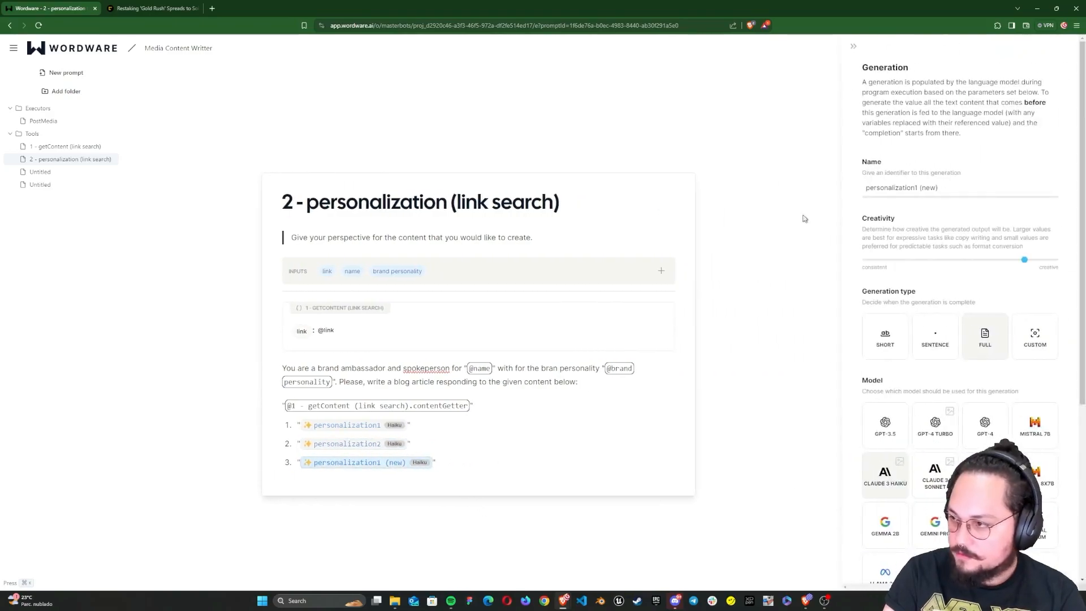
{"action": "left_click", "coordinate": [952, 194]}
{"action": "key", "text": "BackSpace"}
{"action": "key", "text": "BackSpace"}
{"action": "key", "text": "BackSpace"}
{"action": "key", "text": "BackSpace"}
{"action": "key", "text": "BackSpace"}
{"action": "key", "text": "BackSpace"}
{"action": "key", "text": "BackSpace"}
{"action": "type", "text": "3"}
{"action": "left_click", "coordinate": [853, 47]}
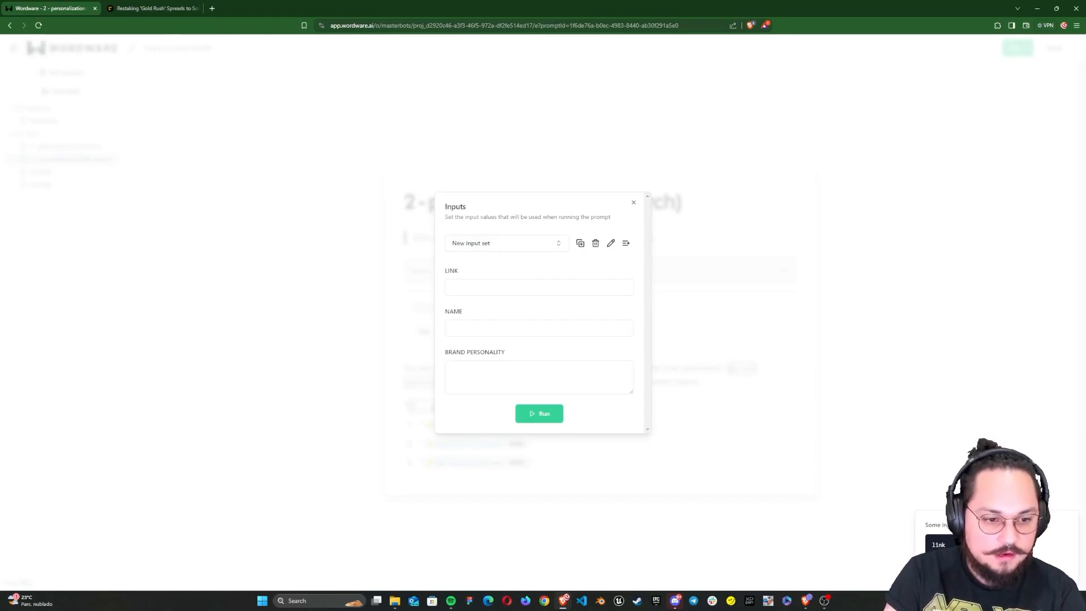
- For the run inputs, paste the copied CoinDesk article URL as the link and set the name to "Acme Co."
{"action": "left_click", "coordinate": [499, 290]}
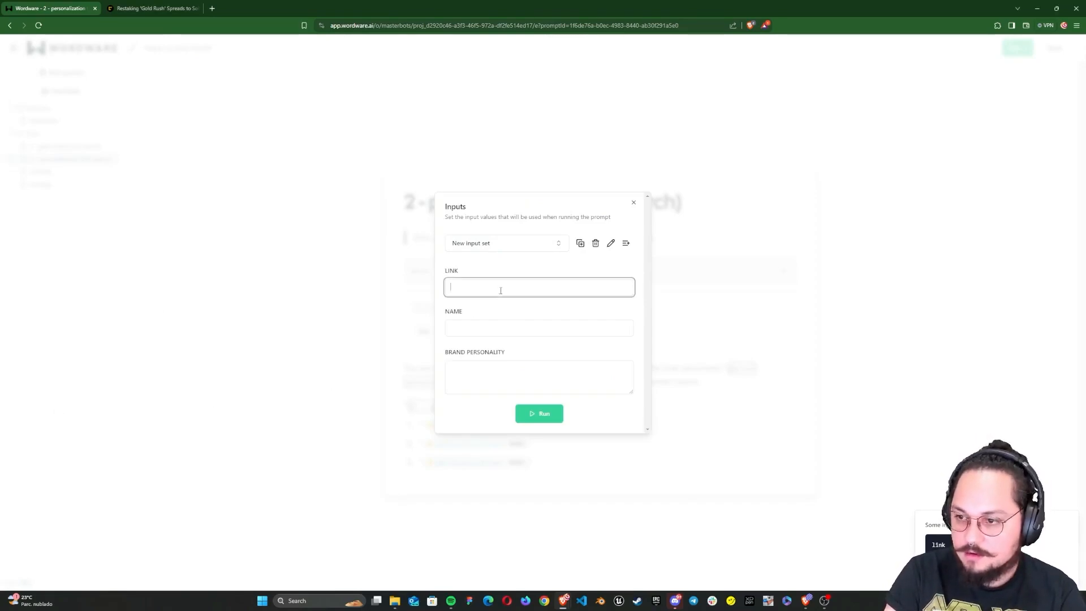
{"action": "key", "text": "ctrl+v"}
{"action": "left_click", "coordinate": [456, 325]}
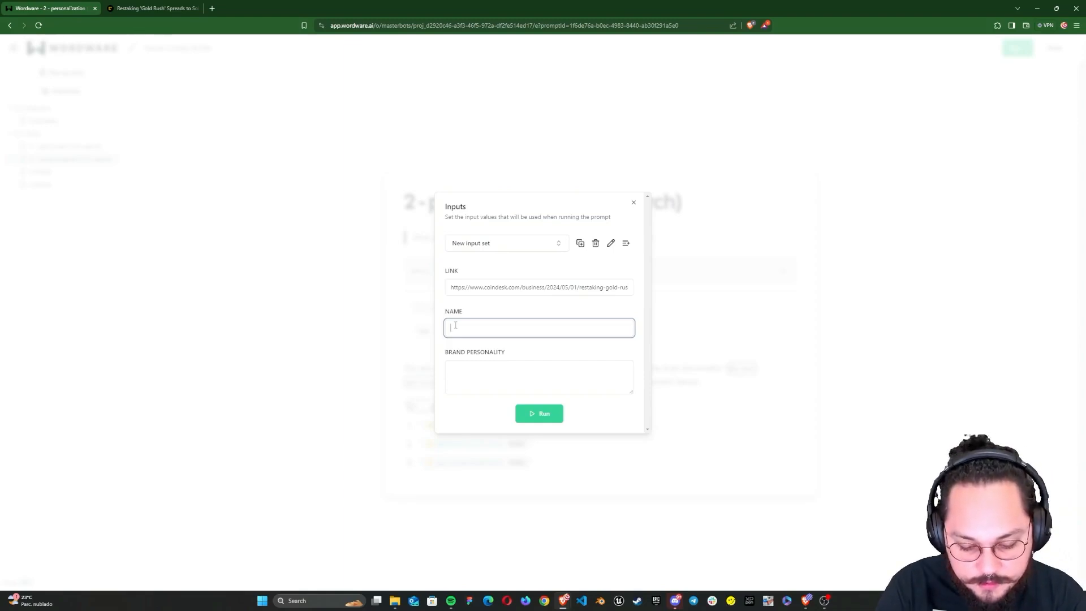
{"action": "type", "text": "A"}
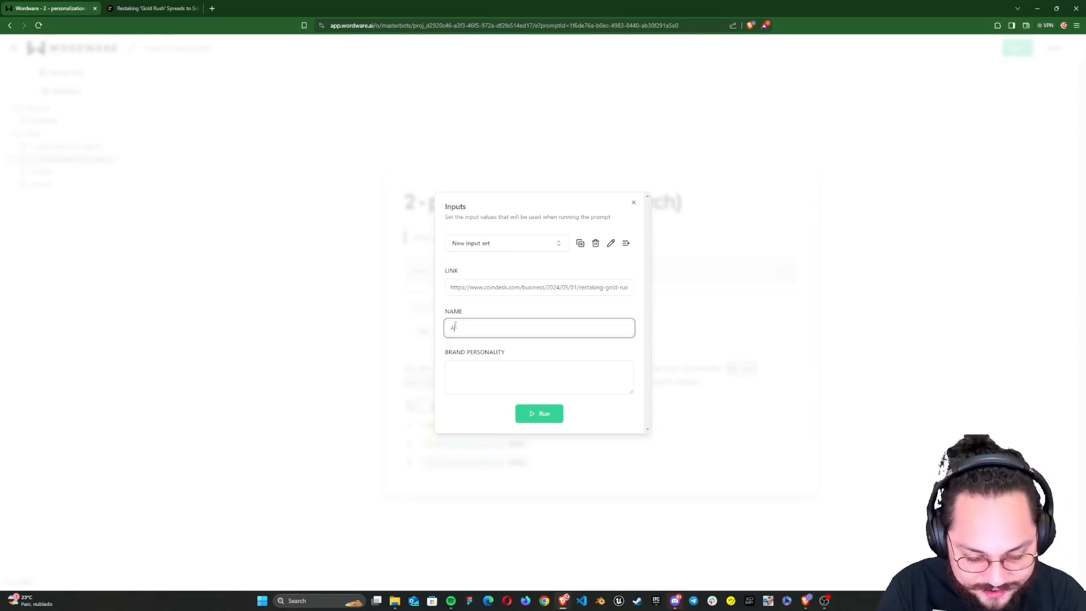
{"action": "type", "text": "cme C"}
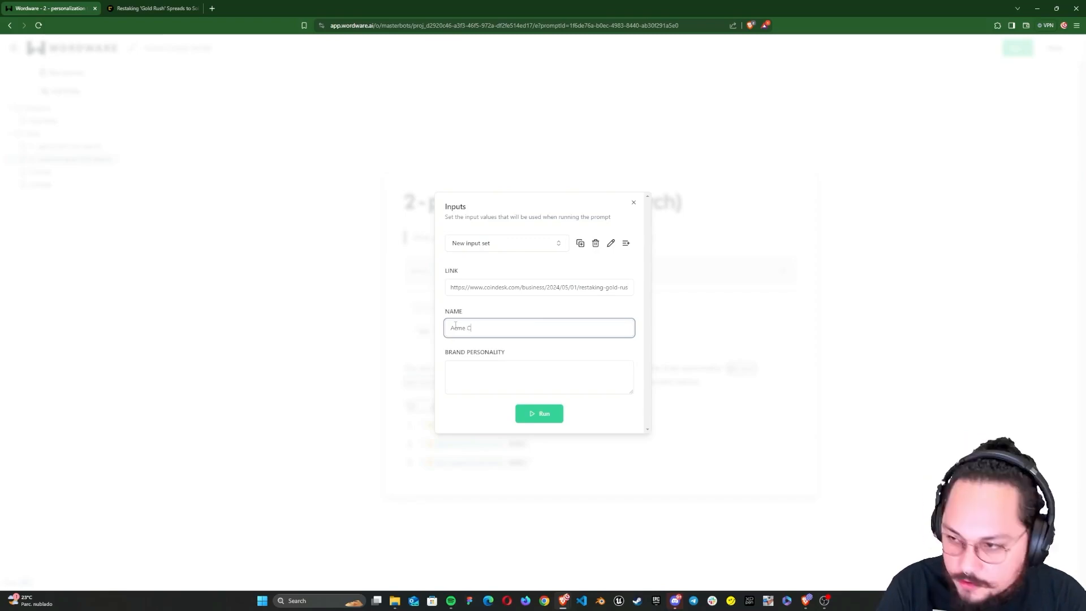
{"action": "type", "text": "o."}
{"action": "key", "text": "Tab"}
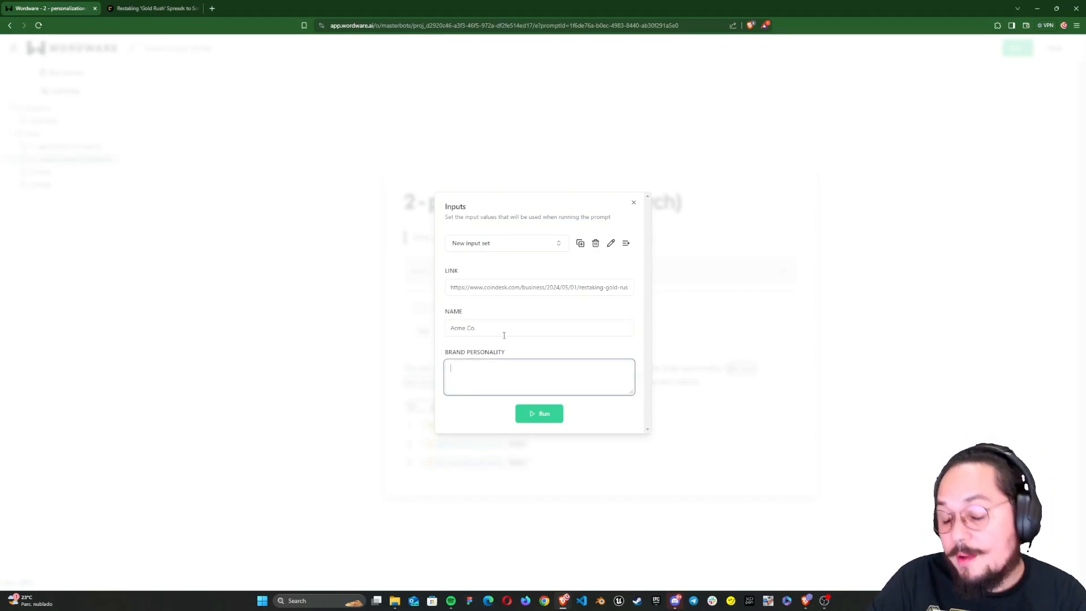
- Describe the brand personality as "This company is a "comedy company", everything we say is humorous and in a sarcastic tone."
{"action": "type", "text": "Thi"}
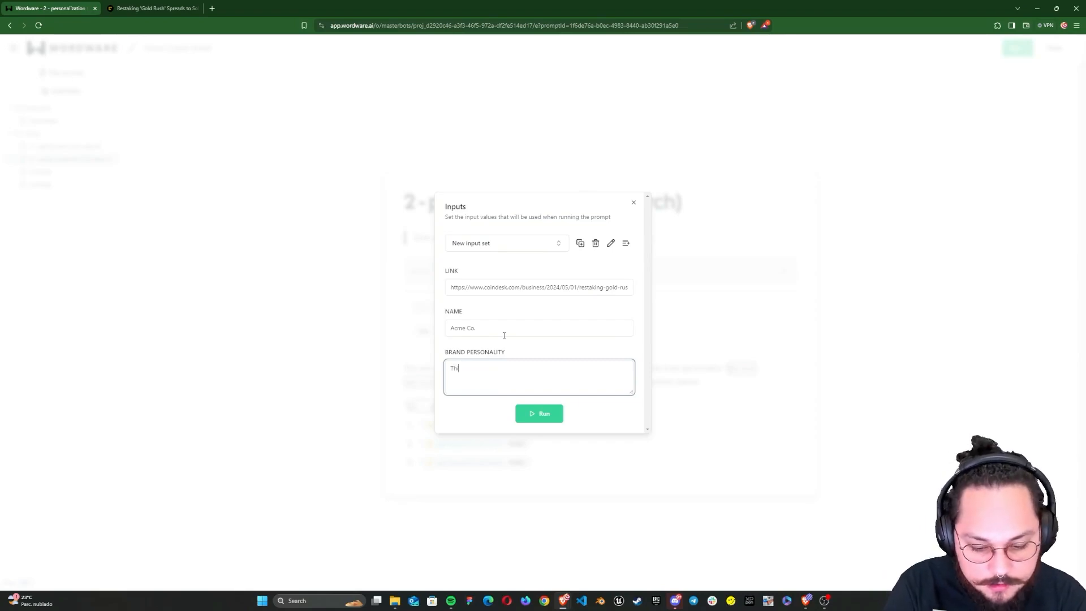
{"action": "type", "text": "s company is a \"comedy com"}
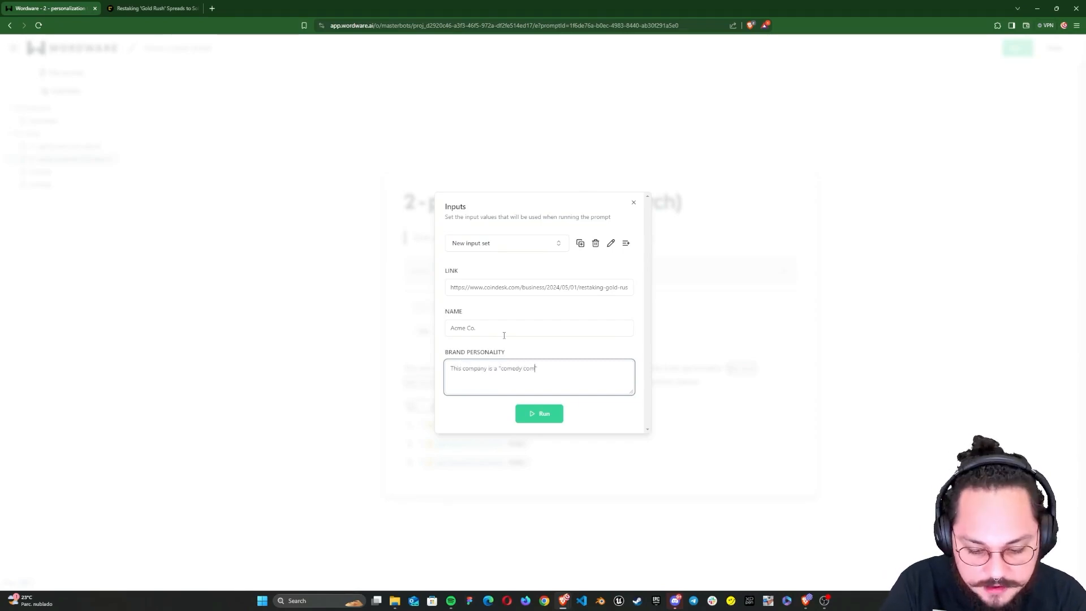
{"action": "type", "text": "pany\", everything we "}
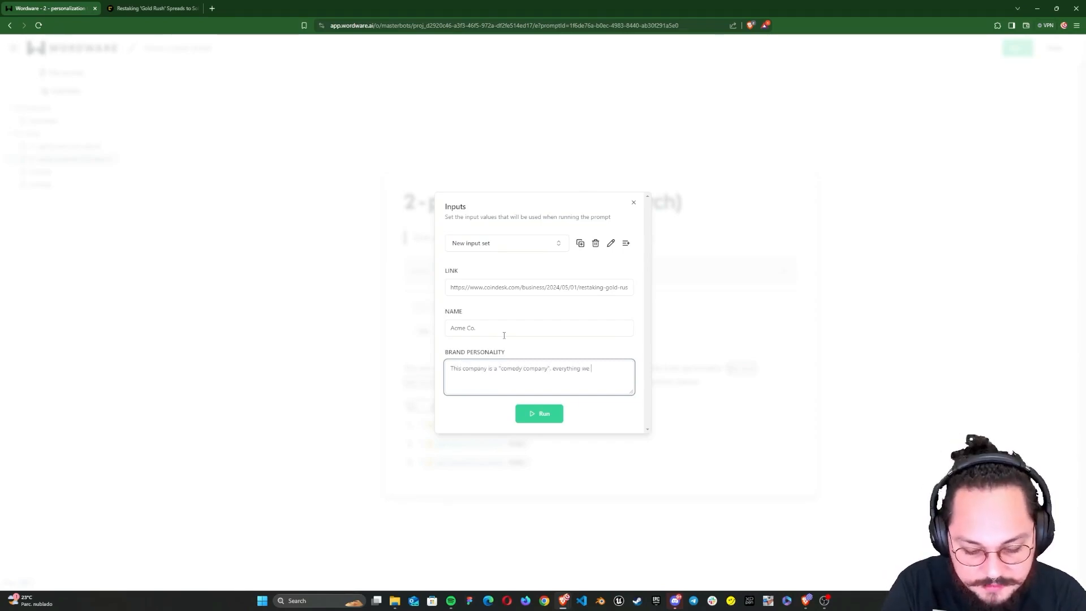
{"action": "type", "text": "say is humorous and "}
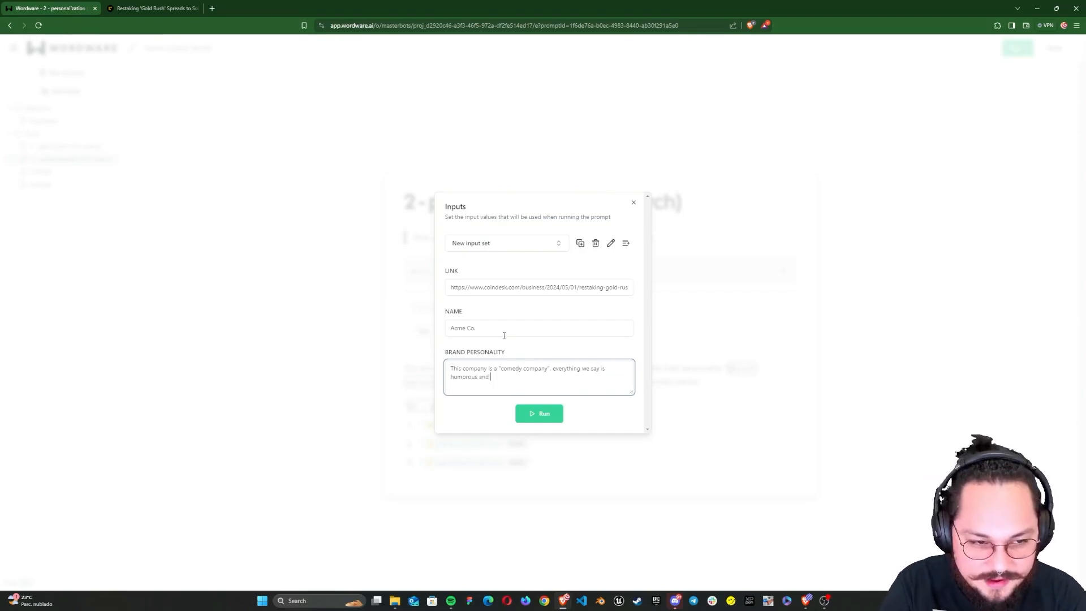
{"action": "type", "text": "in a sarcastic tone."}
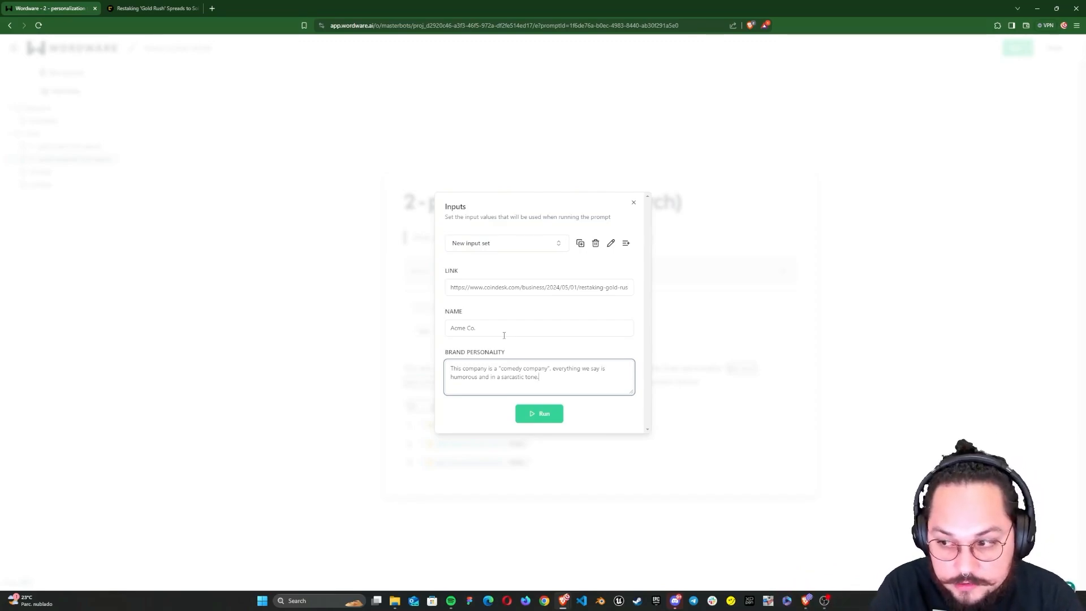
- Append "It will try to joke every time, the more serious the content, the more joking is.", start a new paragraph and enlarge the text box
{"action": "type", "text": "It will try to joke every time. the more serious the content. "}
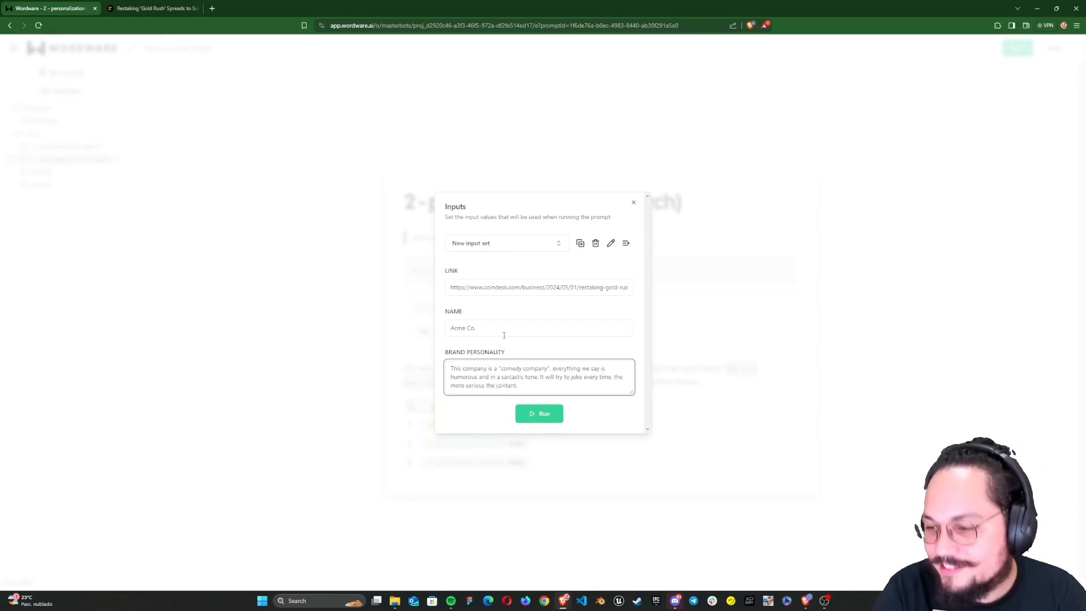
{"action": "type", "text": "the more joking is."}
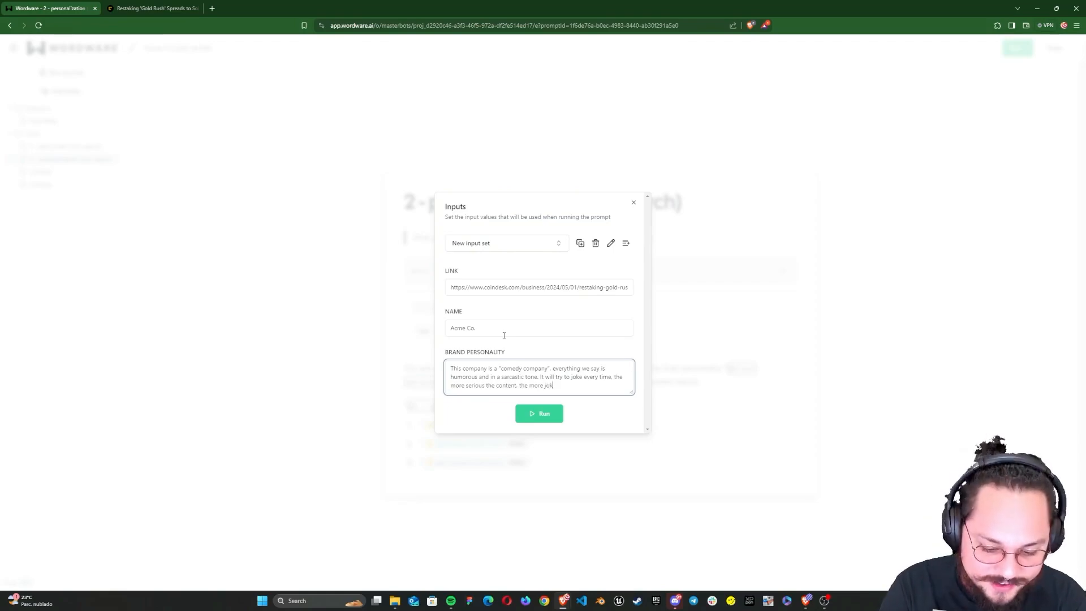
{"action": "key", "text": "Return"}
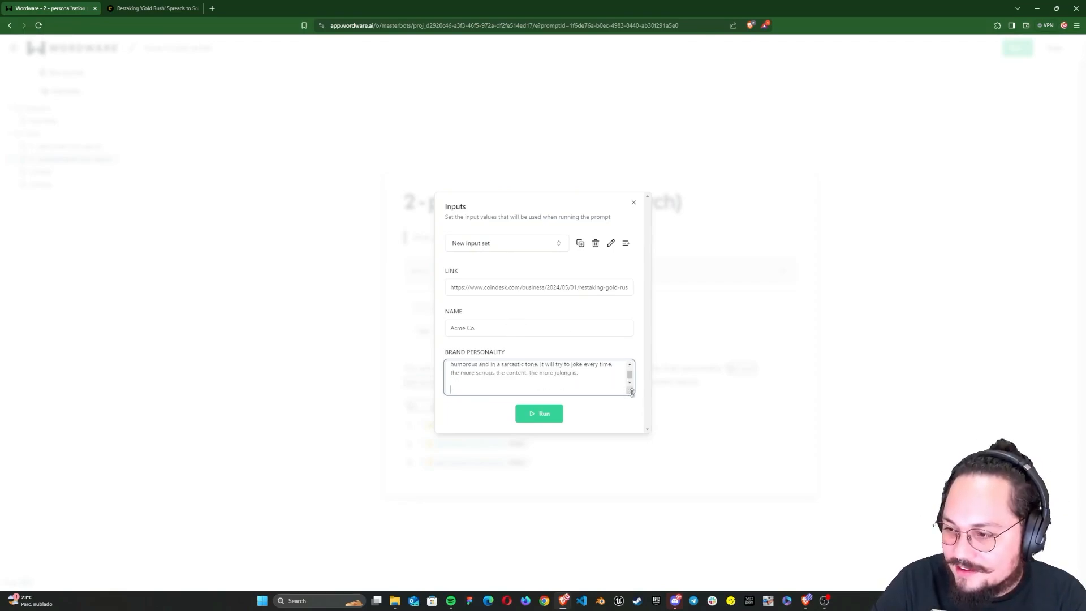
{"action": "left_click_drag", "start_coordinate": [627, 393], "coordinate": [630, 450]}
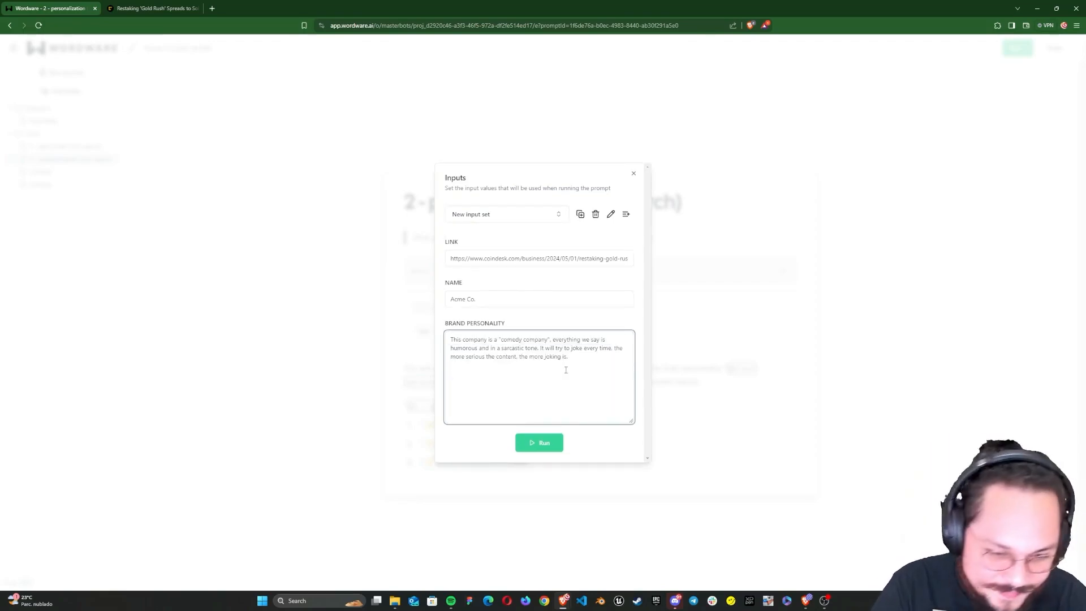
- Add the brand personality line "Company model is "Don't be serious" and it's called"
{"action": "type", "text": "Company model is"}
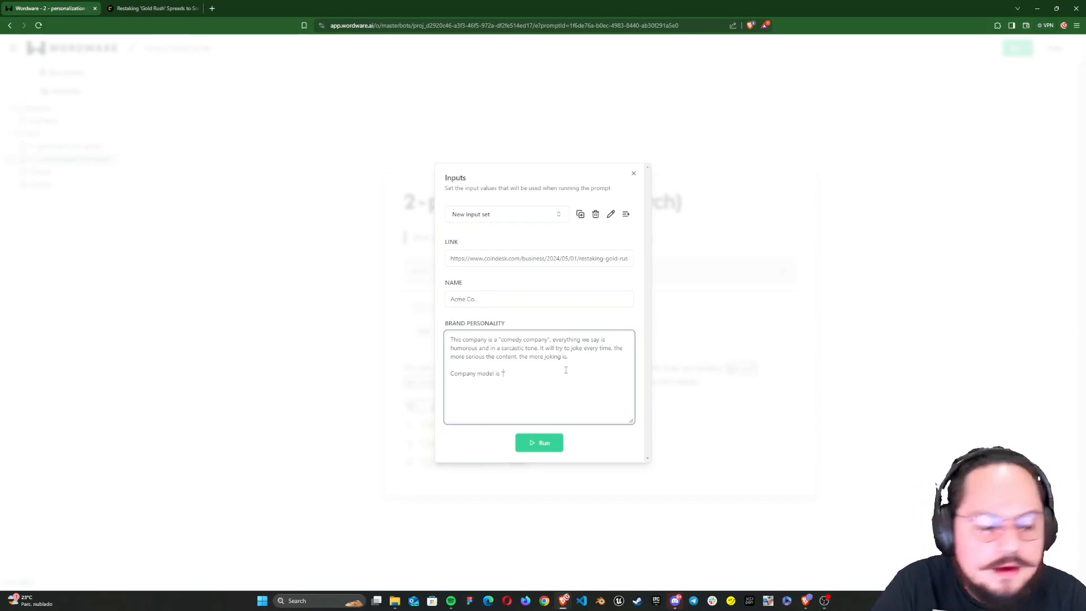
{"action": "type", "text": "\"\""}
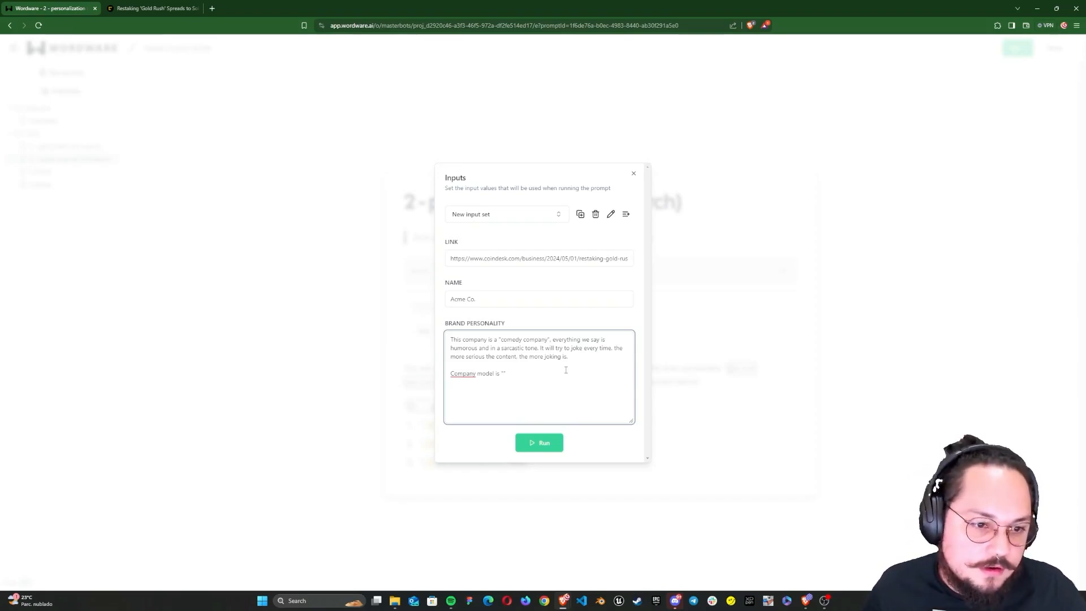
{"action": "type", "text": "Don't be serious"}
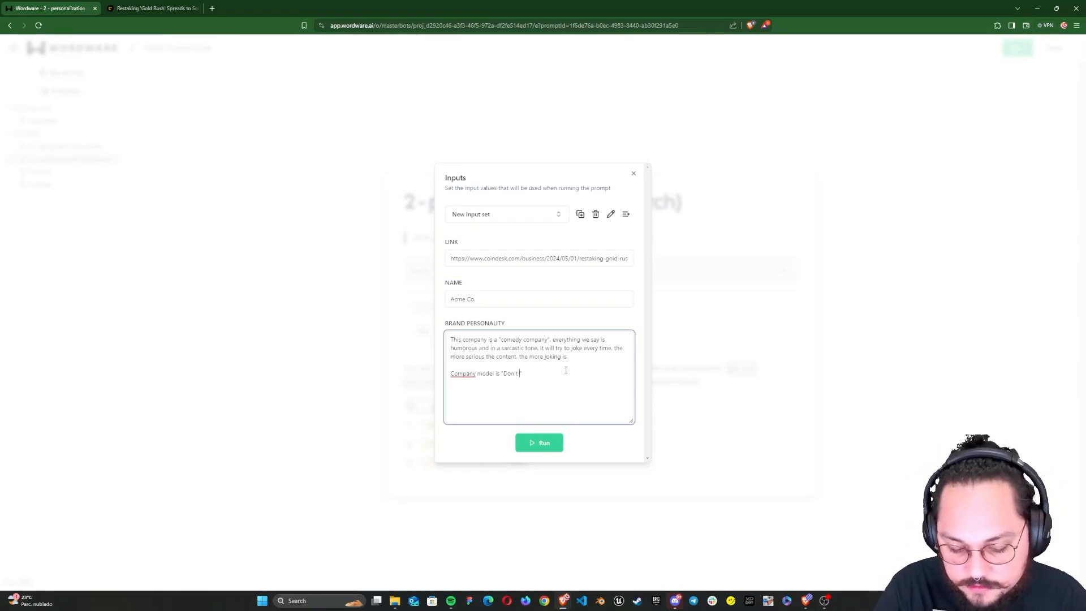
{"action": "key", "text": "End"}
{"action": "type", "text": "and it's called"}
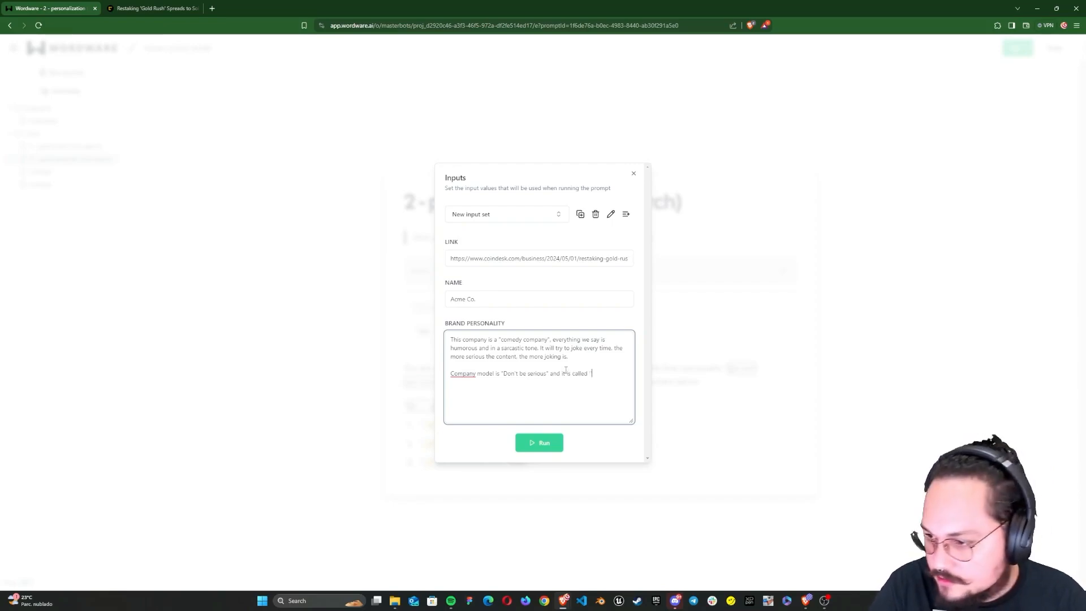
- Change the brand personality's double quotes to single quotes, finish the last line with 'Acme Co.' and run the prompt
{"action": "key", "text": "Delete"}
{"action": "key", "text": "ctrl+z"}
{"action": "key", "text": "ctrl+z"}
{"action": "key", "text": "ctrl+z"}
{"action": "key", "text": "ctrl+z"}
{"action": "key", "text": "ctrl+z"}
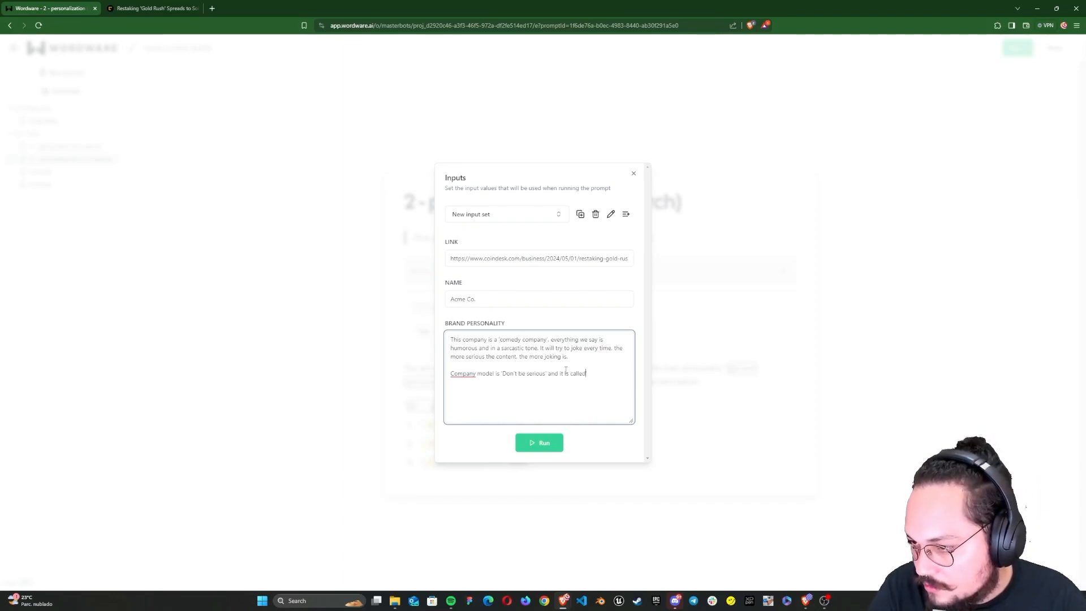
{"action": "type", "text": "'Acme Co.'"}
{"action": "left_click", "coordinate": [551, 442]}
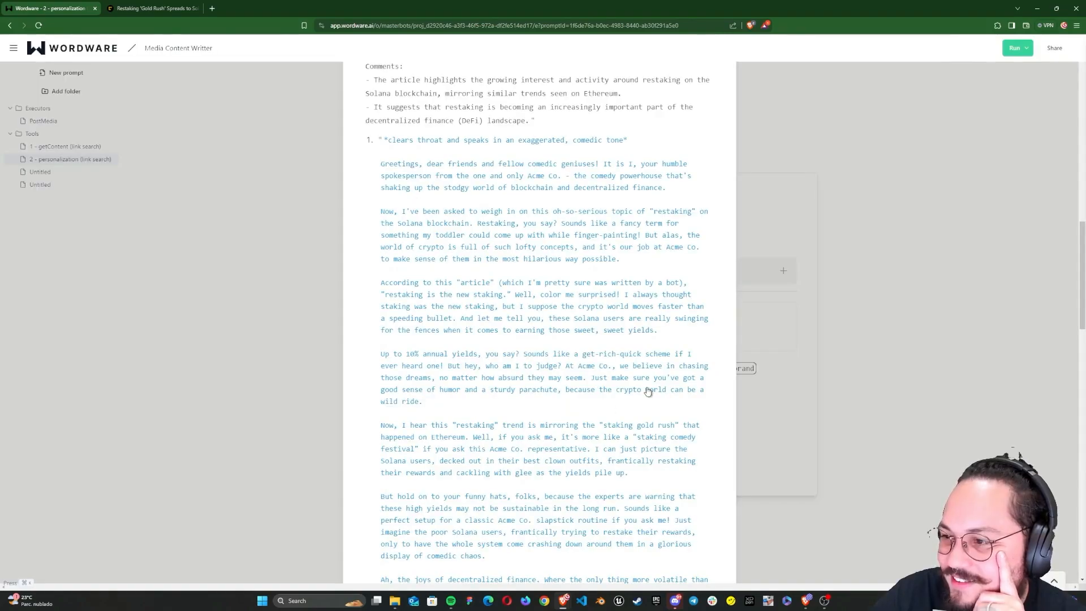
- Review the three generated blog articles for comedic tone and brand references, and close the run output
{"action": "scroll", "coordinate": [560, 420], "scroll_direction": "down", "scroll_amount": 5}
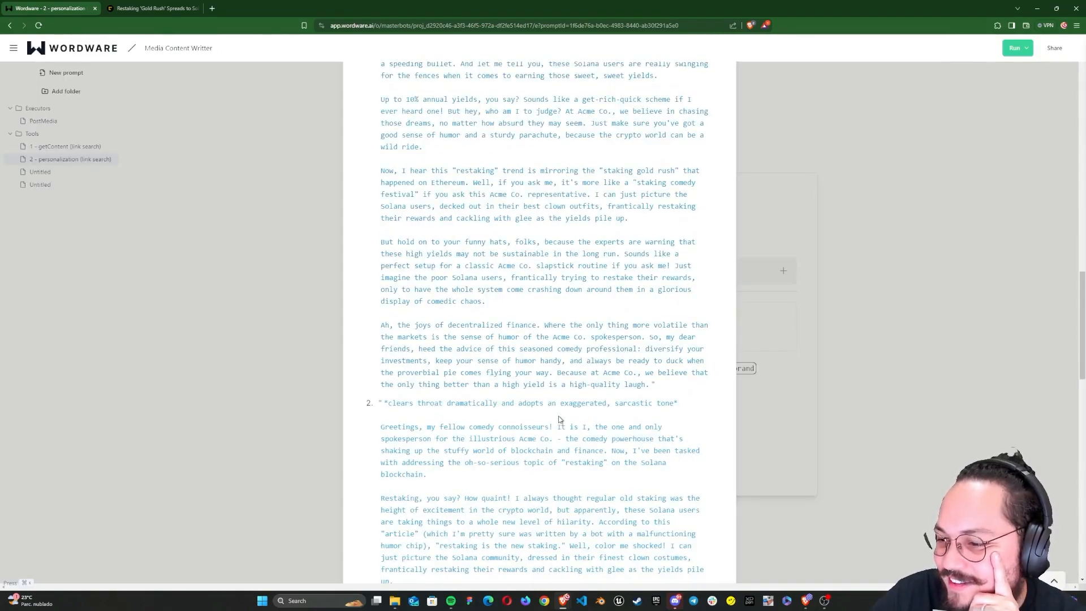
{"action": "scroll", "coordinate": [559, 420], "scroll_direction": "down", "scroll_amount": 9}
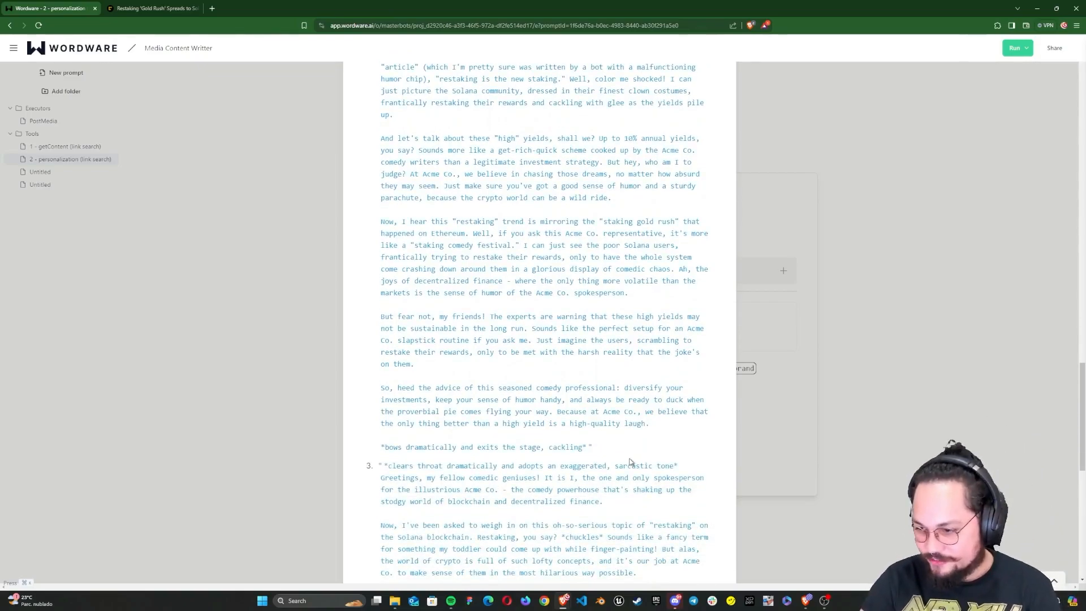
{"action": "scroll", "coordinate": [629, 462], "scroll_direction": "down", "scroll_amount": 6}
{"action": "scroll", "coordinate": [629, 455], "scroll_direction": "up", "scroll_amount": 7}
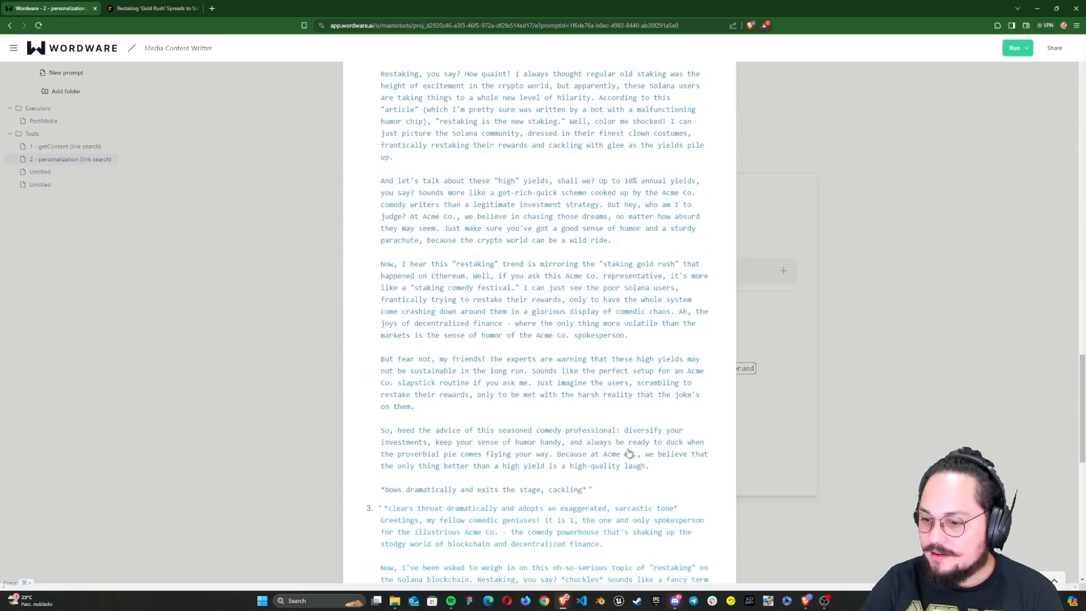
{"action": "scroll", "coordinate": [630, 453], "scroll_direction": "down", "scroll_amount": 2}
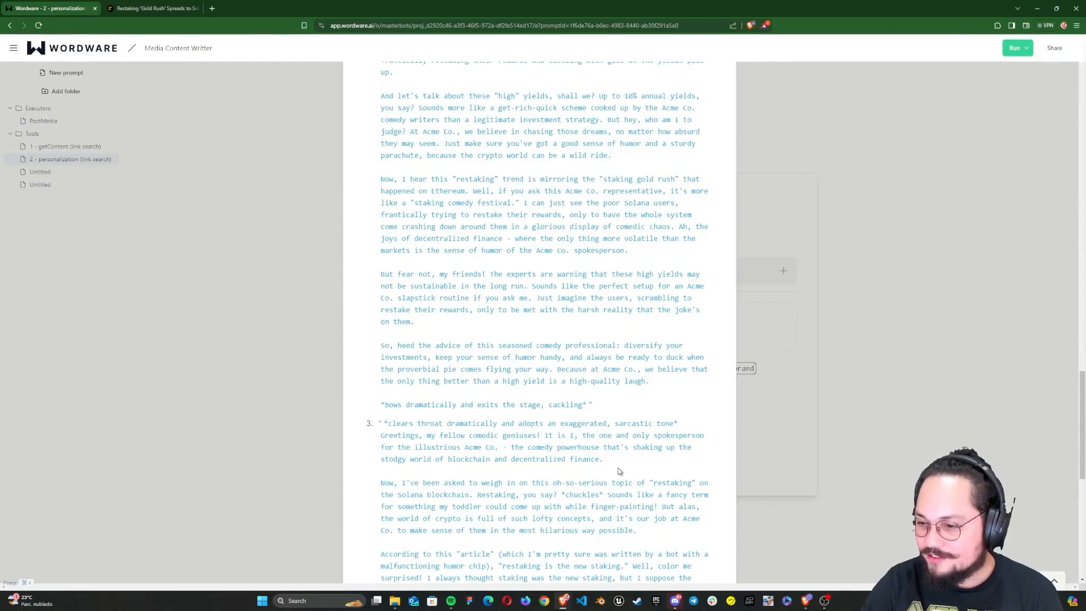
{"action": "scroll", "coordinate": [619, 470], "scroll_direction": "down", "scroll_amount": 6}
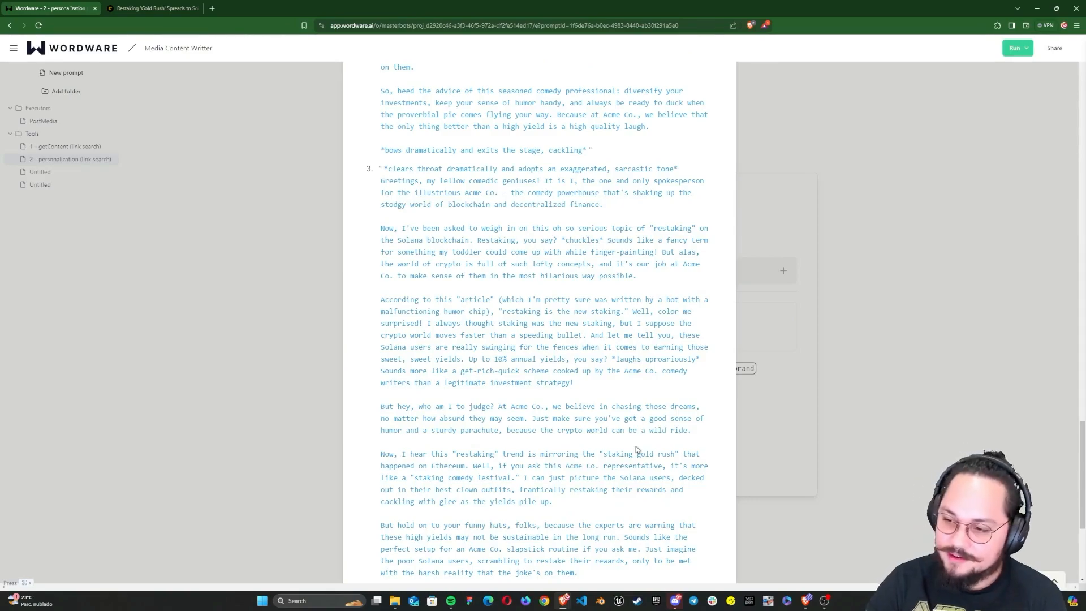
{"action": "scroll", "coordinate": [628, 451], "scroll_direction": "down", "scroll_amount": 4}
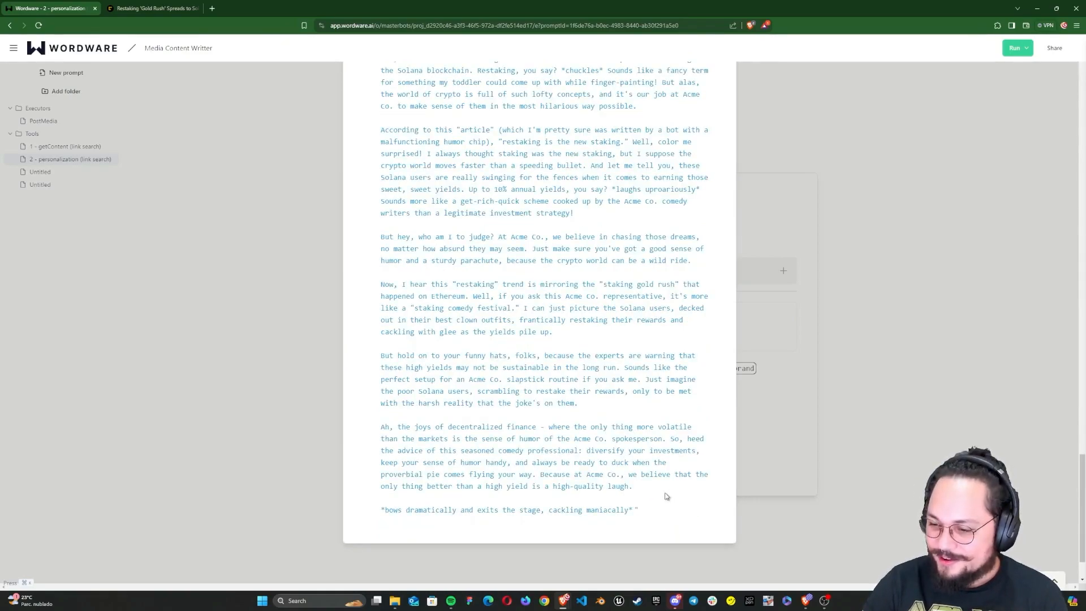
{"action": "left_click", "coordinate": [779, 463]}
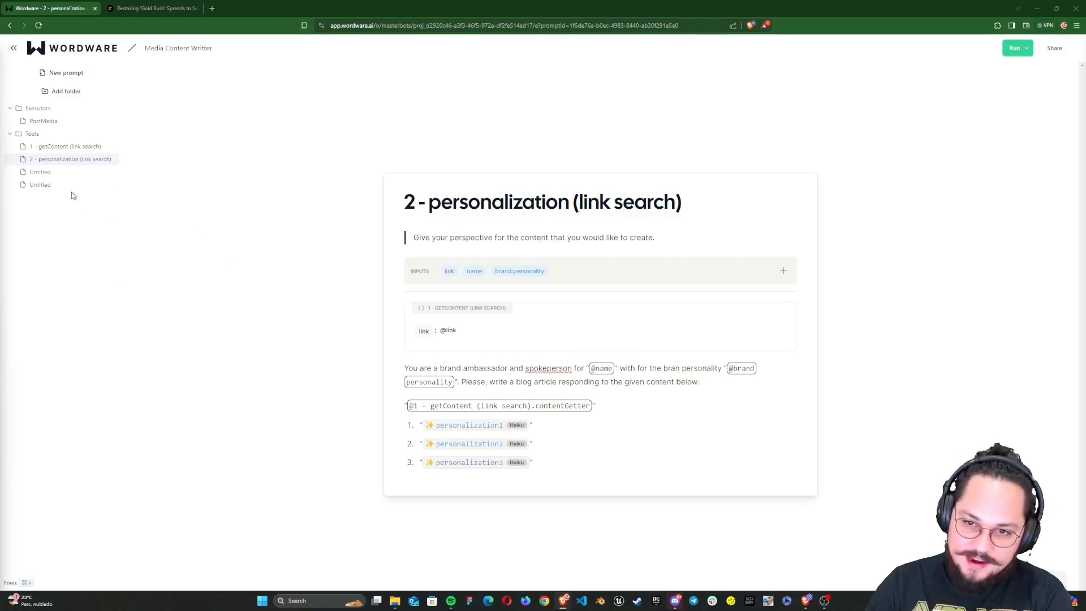
- Name the first untitled prompt "3 - evaluator" and describe it as "Provide evaluation of the best article made."
{"action": "left_click", "coordinate": [57, 172]}
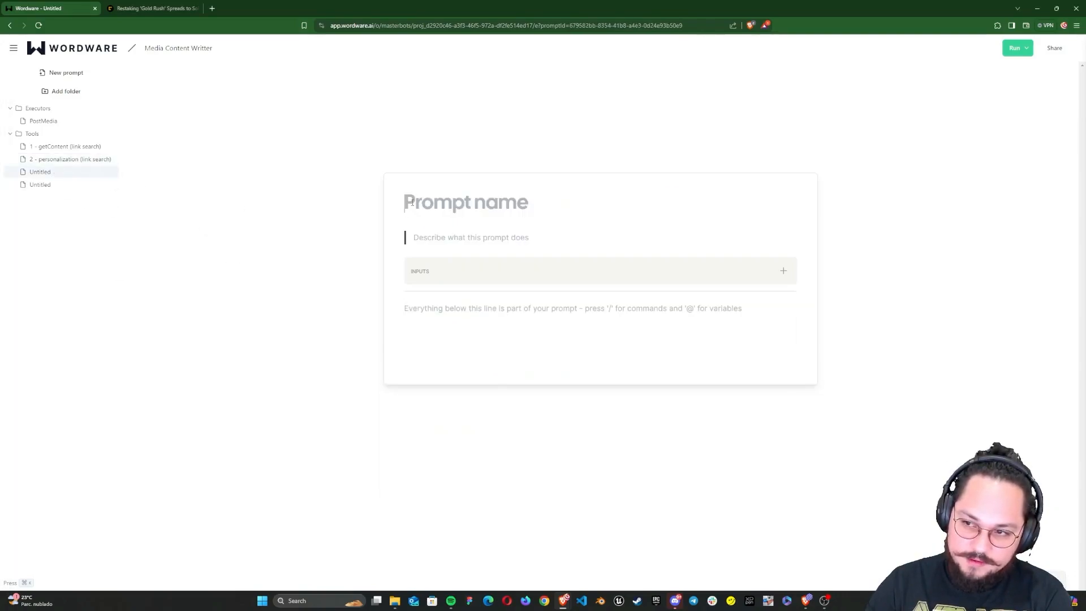
{"action": "type", "text": "3 - evaluator"}
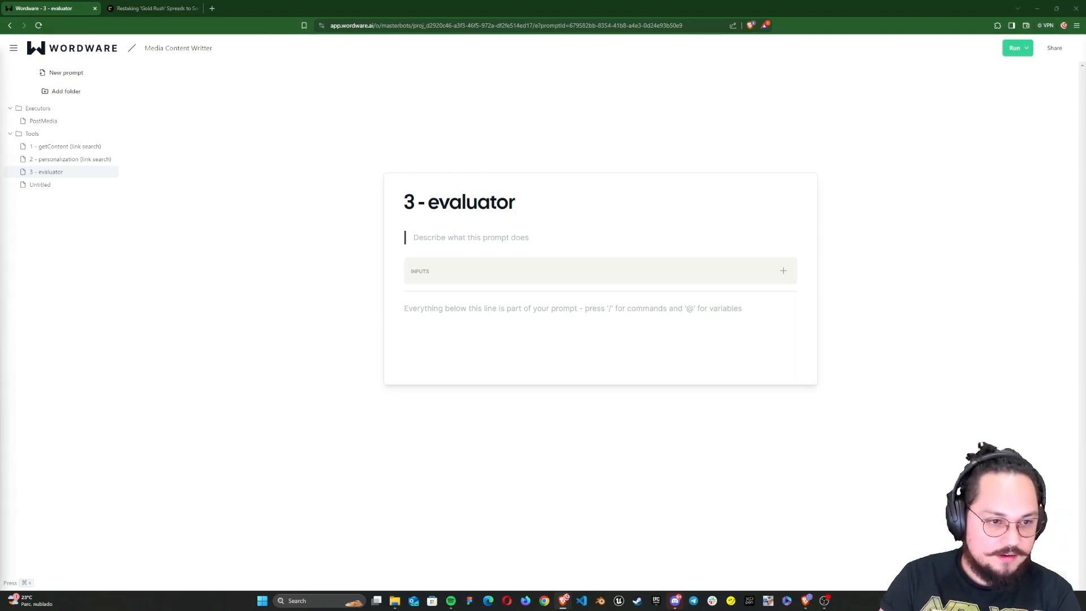
{"action": "left_click", "coordinate": [484, 238]}
{"action": "type", "text": "Provide eval"}
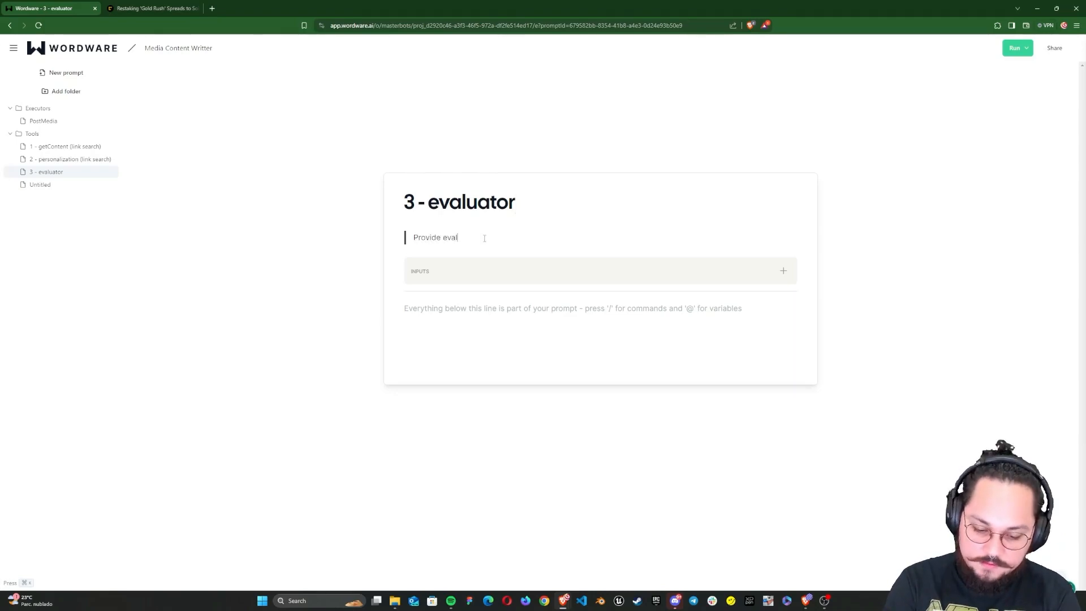
{"action": "type", "text": "uation of the b"}
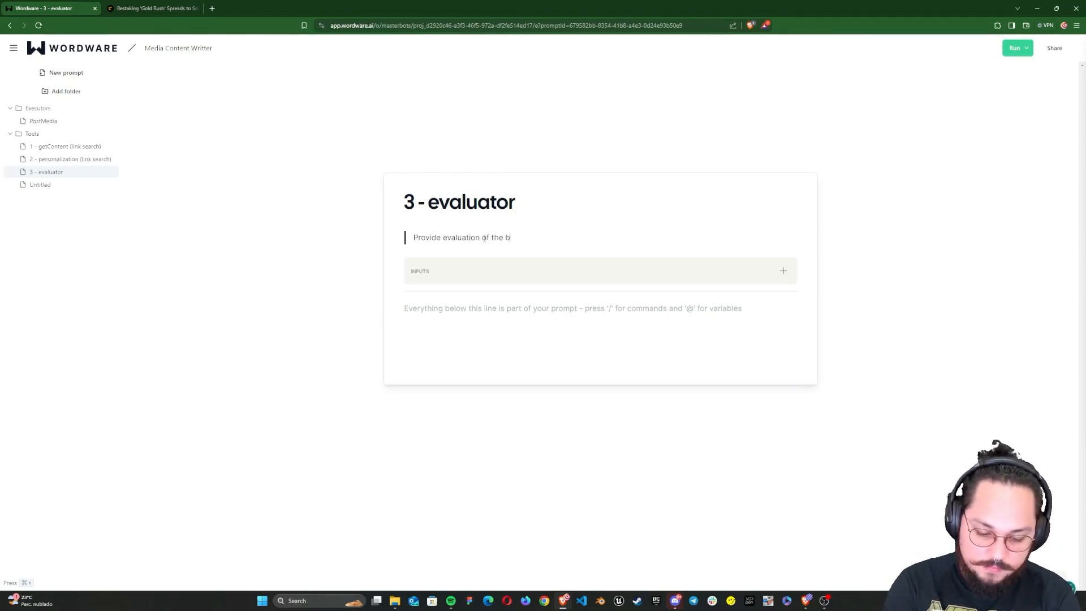
{"action": "type", "text": "est article made and"}
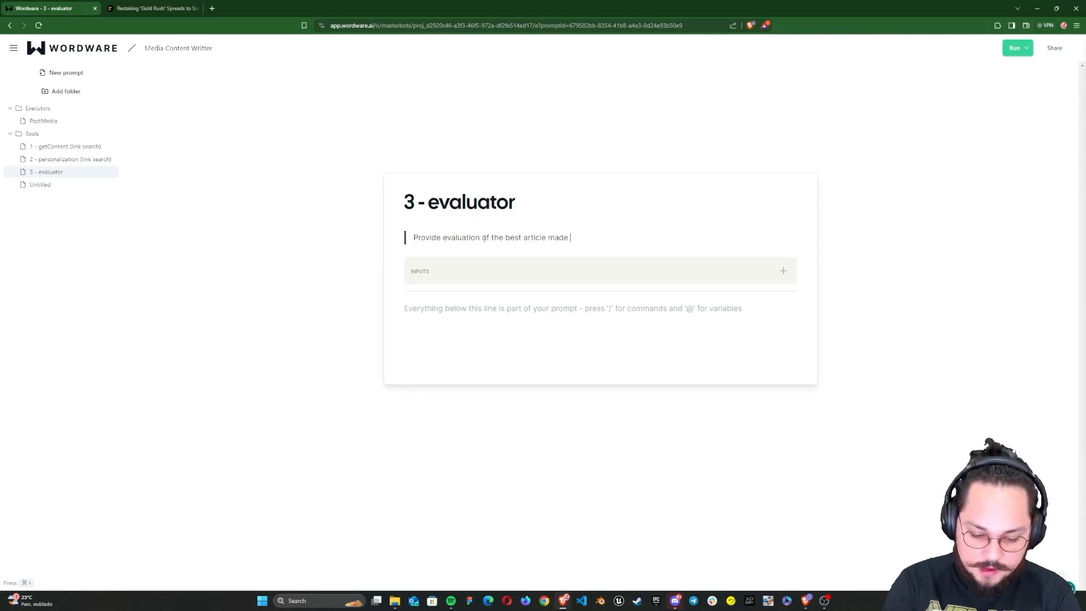
{"action": "key", "text": "BackSpace"}
{"action": "key", "text": "BackSpace"}
{"action": "key", "text": "BackSpace"}
{"action": "key", "text": "BackSpace"}
{"action": "type", "text": "."}
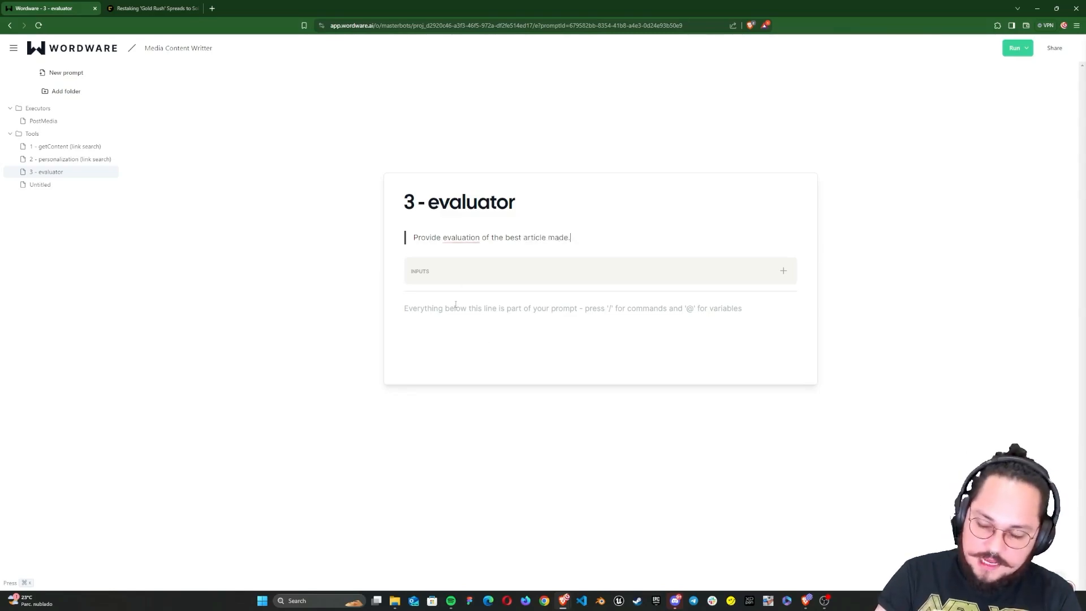
- Add five new inputs to the evaluator prompt
{"action": "left_click", "coordinate": [621, 270]}
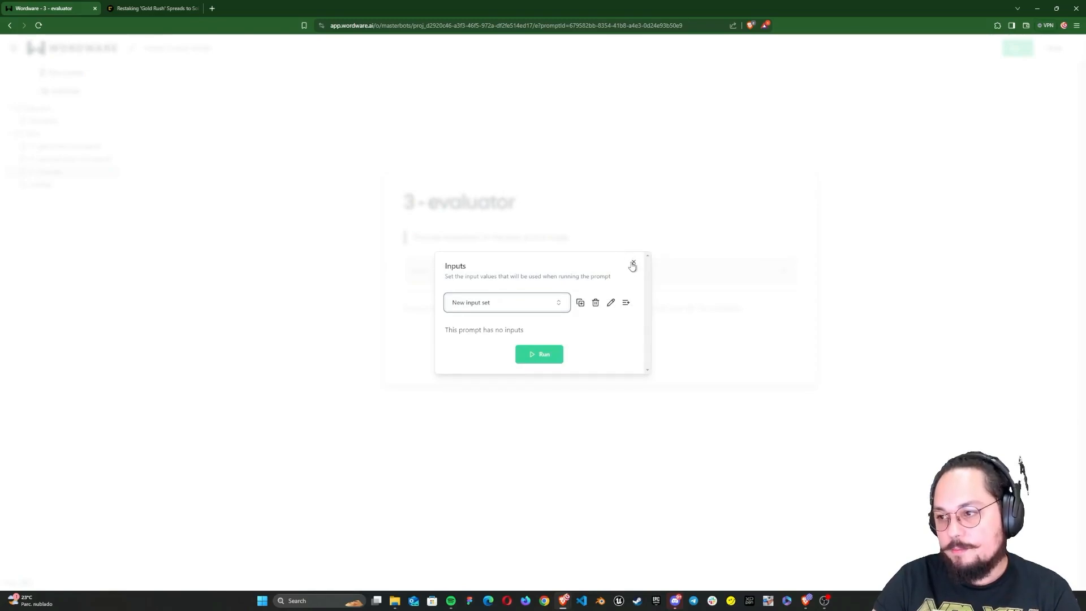
{"action": "left_click", "coordinate": [633, 262]}
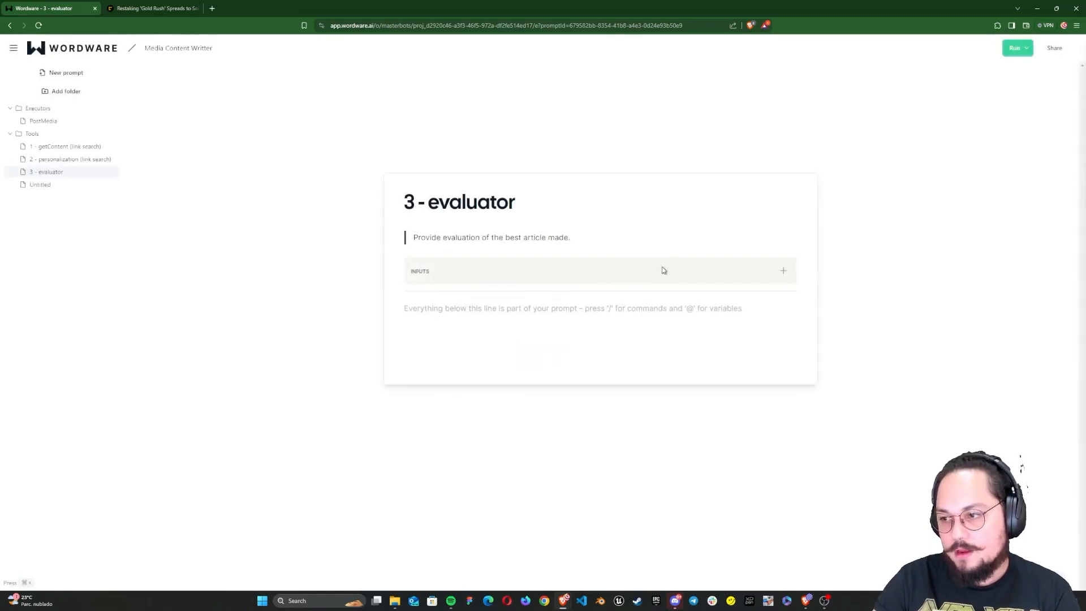
{"action": "left_click", "coordinate": [783, 271]}
{"action": "left_click", "coordinate": [784, 271]}
{"action": "left_click", "coordinate": [783, 271]}
{"action": "left_click", "coordinate": [783, 271]}
{"action": "left_click", "coordinate": [784, 271]}
- Rename the evaluator's first two inputs to "link" and "name"
{"action": "left_click", "coordinate": [473, 273]}
{"action": "double_click", "coordinate": [883, 157]}
{"action": "type", "text": "link"}
{"action": "left_click", "coordinate": [853, 47]}
{"action": "left_click", "coordinate": [485, 271]}
{"action": "double_click", "coordinate": [886, 157]}
{"action": "type", "text": "name"}
{"action": "left_click", "coordinate": [854, 47]}
- Name the third input "brand personality" with the long text type, and name the fourth input "expertise"
{"action": "left_click", "coordinate": [513, 271]}
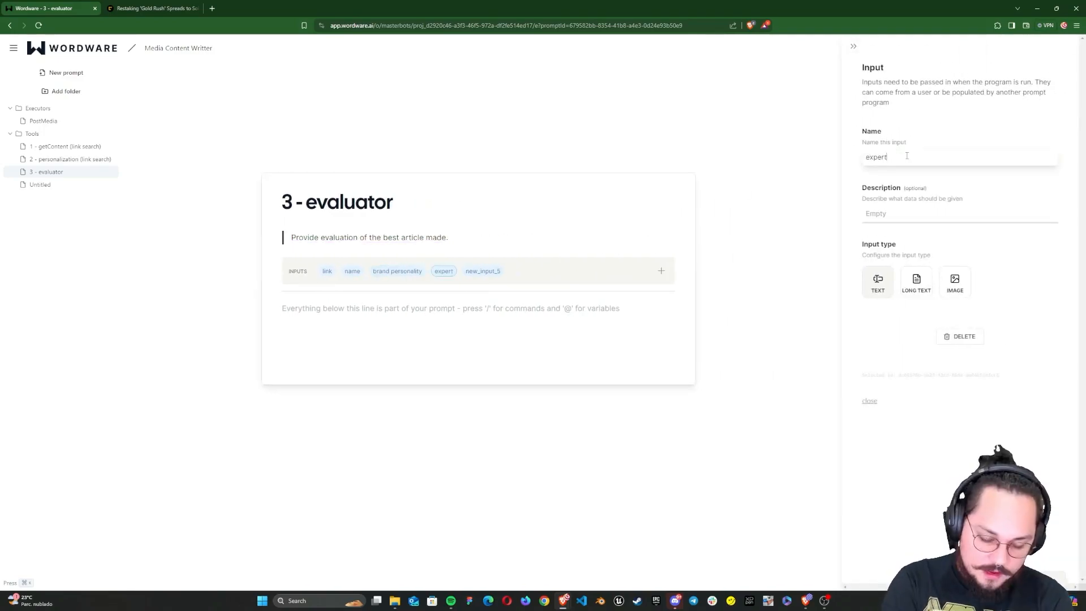
{"action": "type", "text": "tise"}
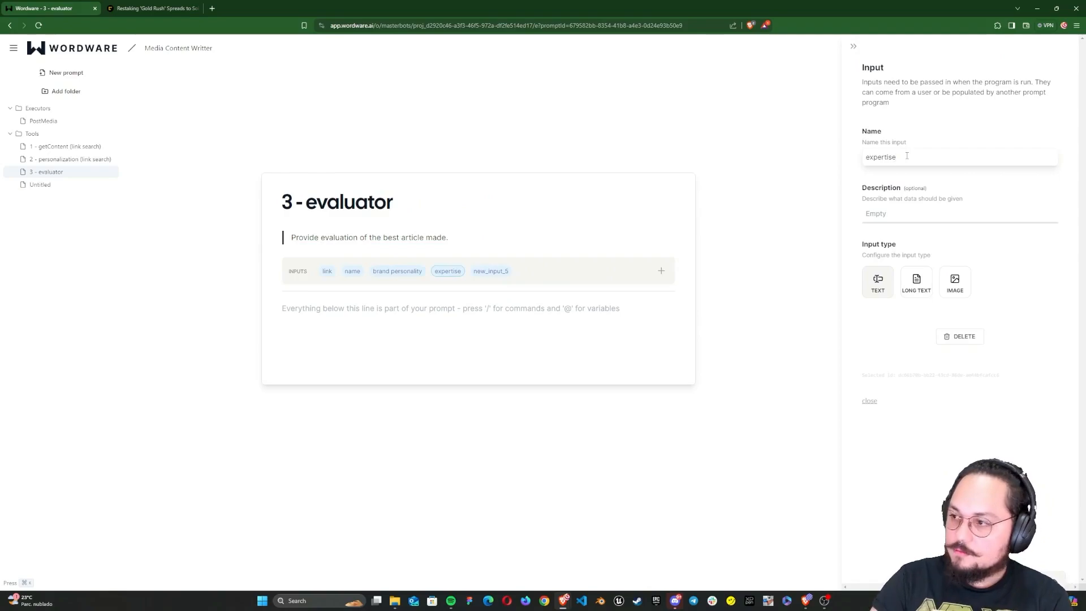
{"action": "left_click", "coordinate": [853, 46]}
{"action": "left_click", "coordinate": [519, 271]}
{"action": "left_click", "coordinate": [916, 282]}
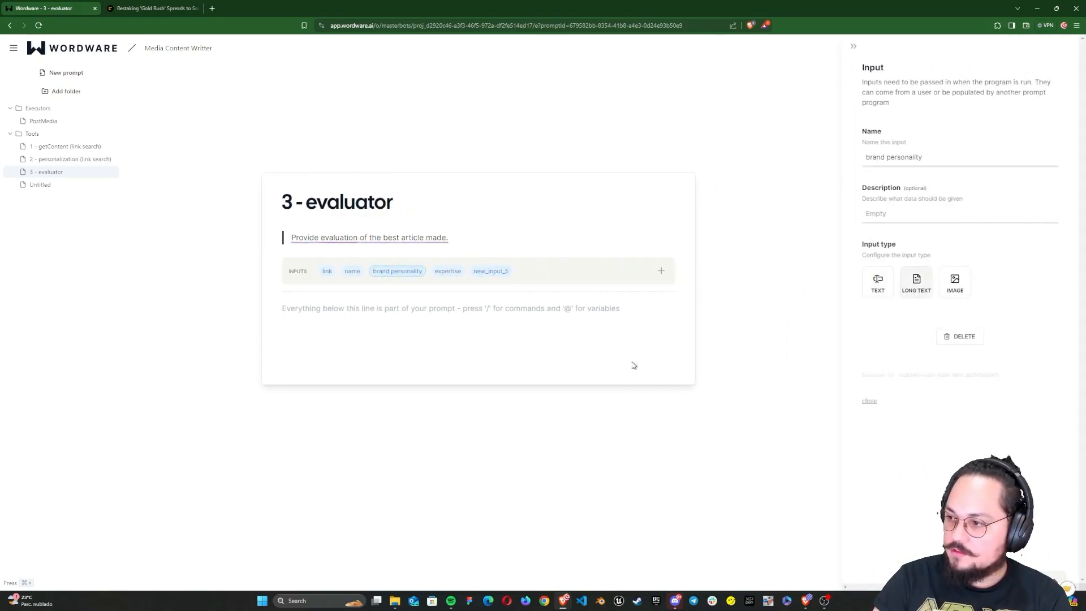
{"action": "left_click", "coordinate": [854, 47]}
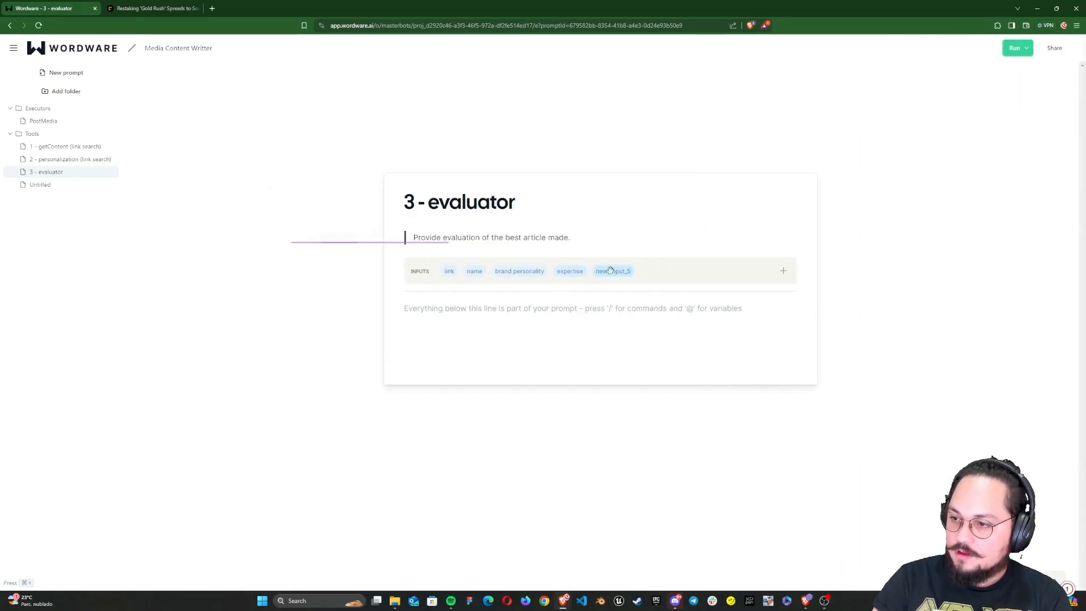
- Rename the evaluator's fifth input to "area"
{"action": "left_click", "coordinate": [610, 271]}
{"action": "type", "text": "area"}
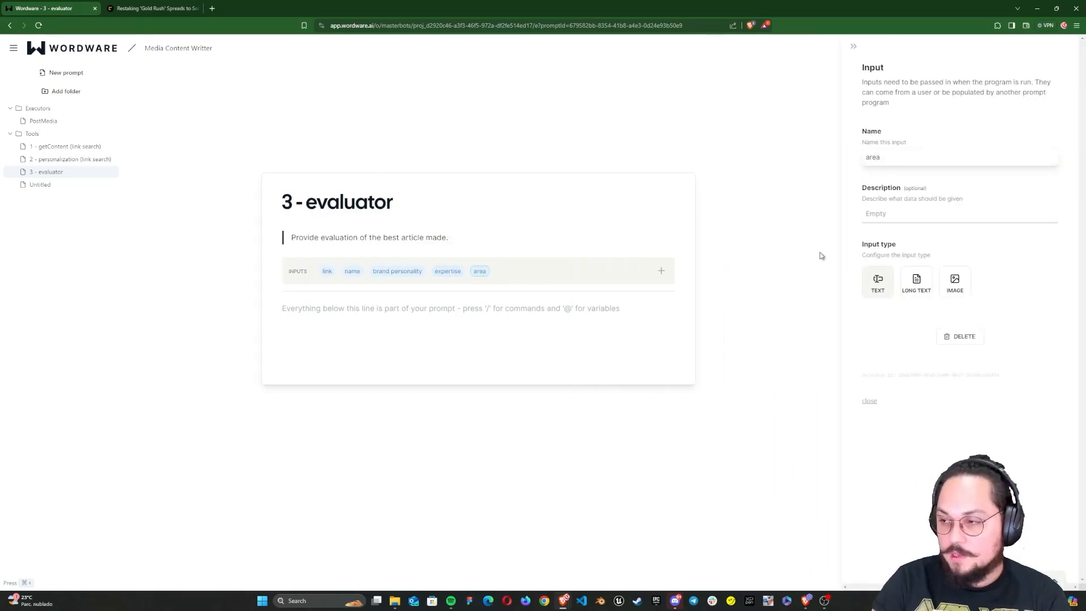
{"action": "left_click", "coordinate": [854, 47]}
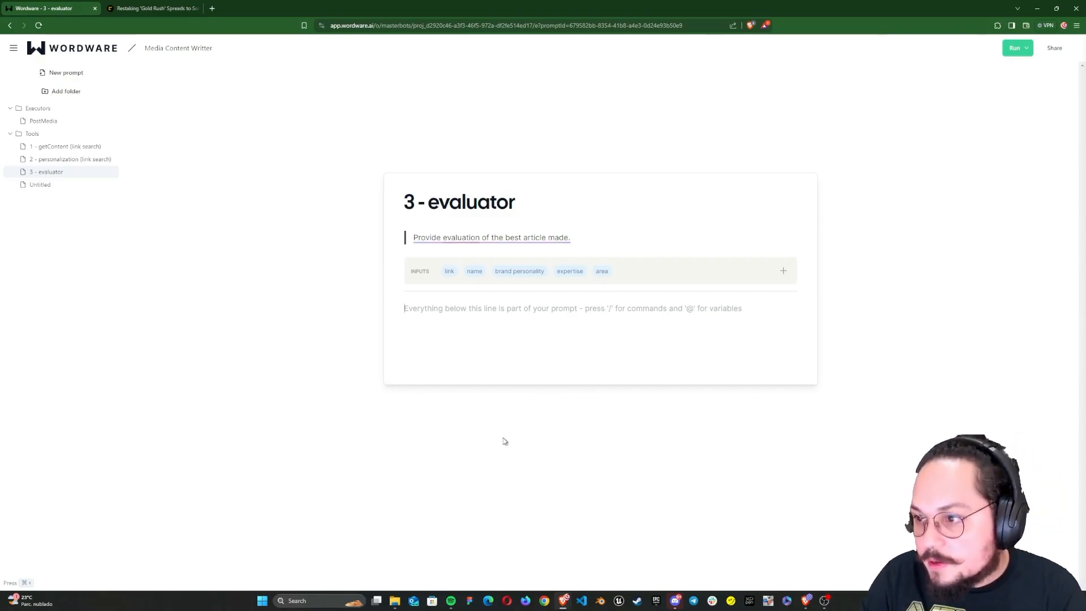
{"action": "type", "text": "You are an expert @ex"}
{"action": "key", "text": "Return"}
{"action": "type", "text": ". Choose the best article for @area"}
{"action": "key", "text": "Return"}
{"action": "type", "text": "from all the generations made below and rate it from 1 to 10 (10 to be the greatest"}
{"action": "type", "text": ")"}
{"action": "key", "text": "Return"}
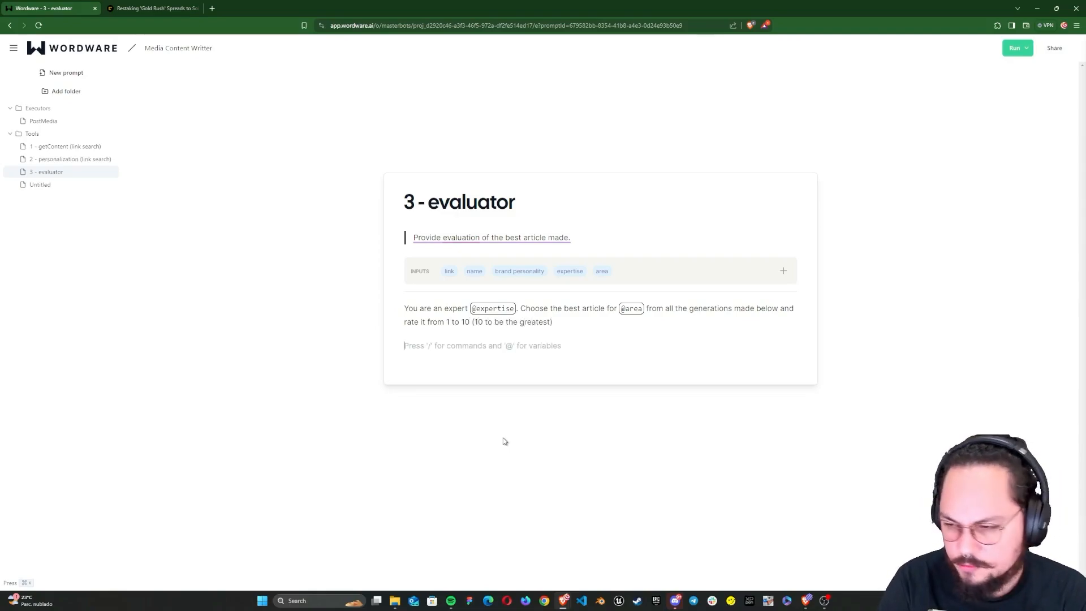
- Insert a linked prompt block below the instruction and set it to run "2 - personalization (link search)"
{"action": "type", "text": "/"}
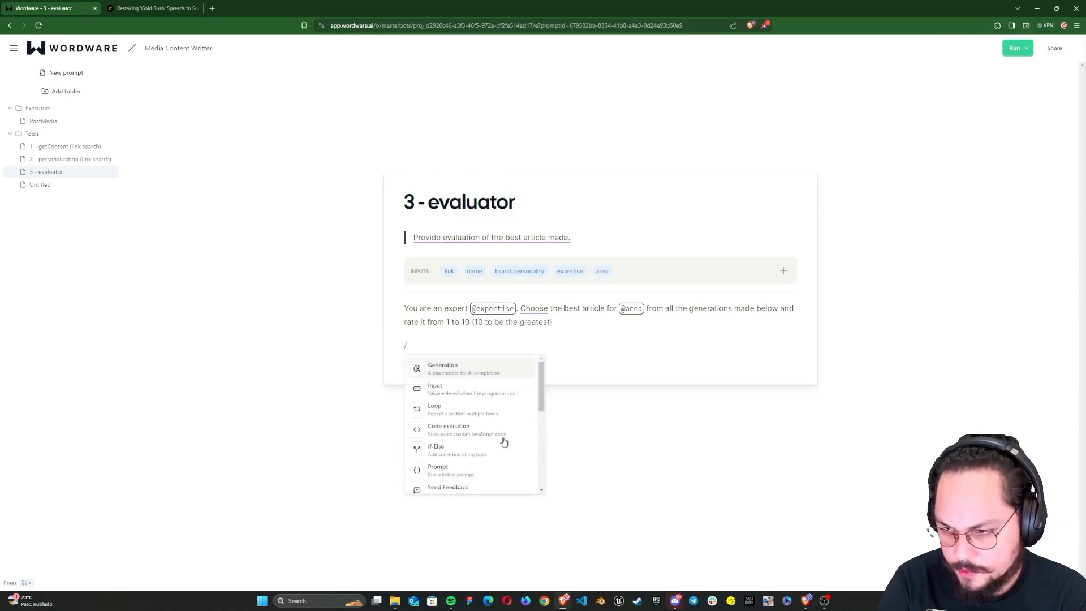
{"action": "left_click", "coordinate": [453, 471]}
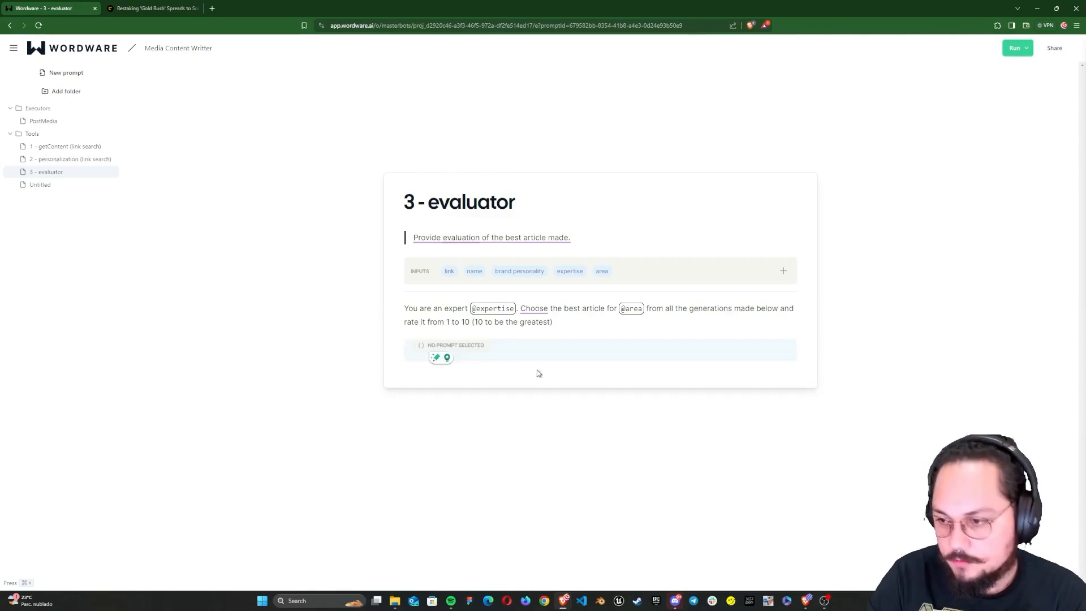
{"action": "left_click", "coordinate": [488, 351]}
{"action": "left_click", "coordinate": [936, 138]}
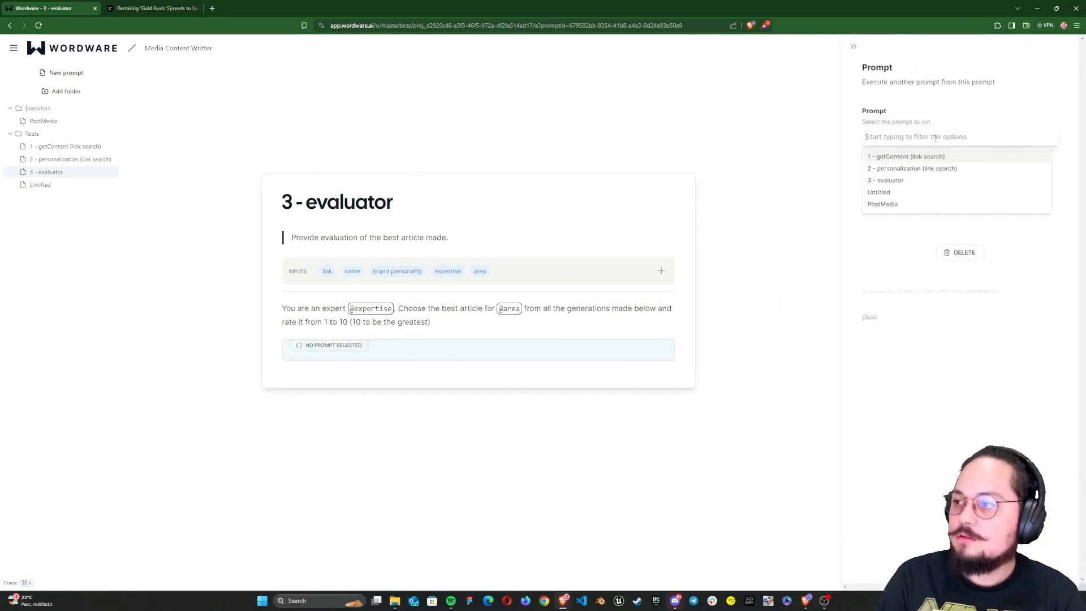
{"action": "left_click", "coordinate": [944, 169]}
{"action": "left_click", "coordinate": [909, 339]}
{"action": "type", "text": "@li"}
{"action": "key", "text": "Return"}
{"action": "key", "text": "Tab"}
{"action": "type", "text": "@na"}
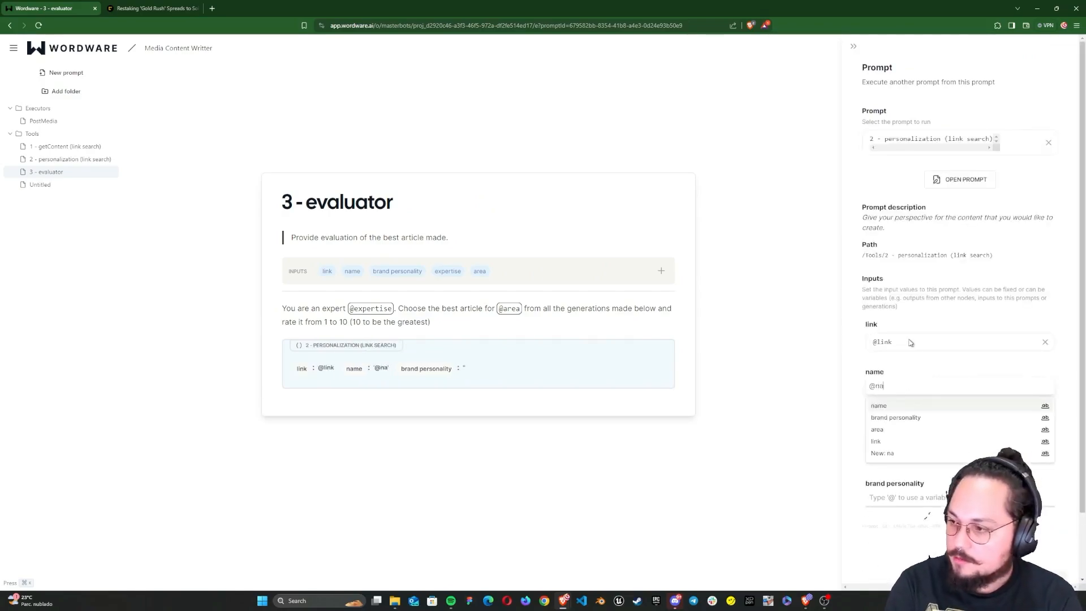
{"action": "key", "text": "Return"}
{"action": "key", "text": "Tab"}
{"action": "type", "text": "@br"}
{"action": "key", "text": "Return"}
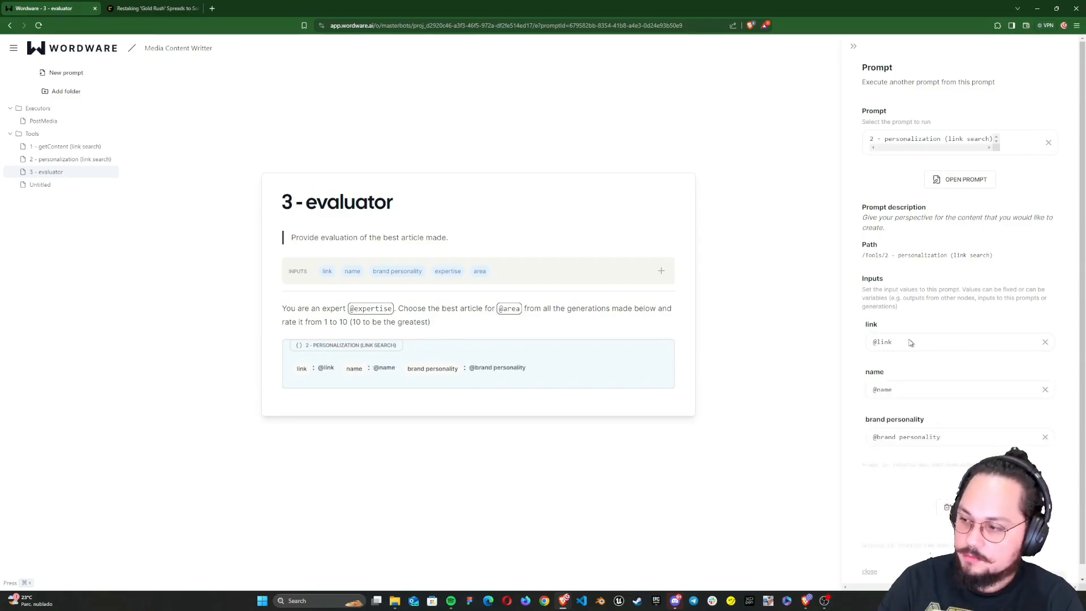
{"action": "left_click", "coordinate": [854, 46]}
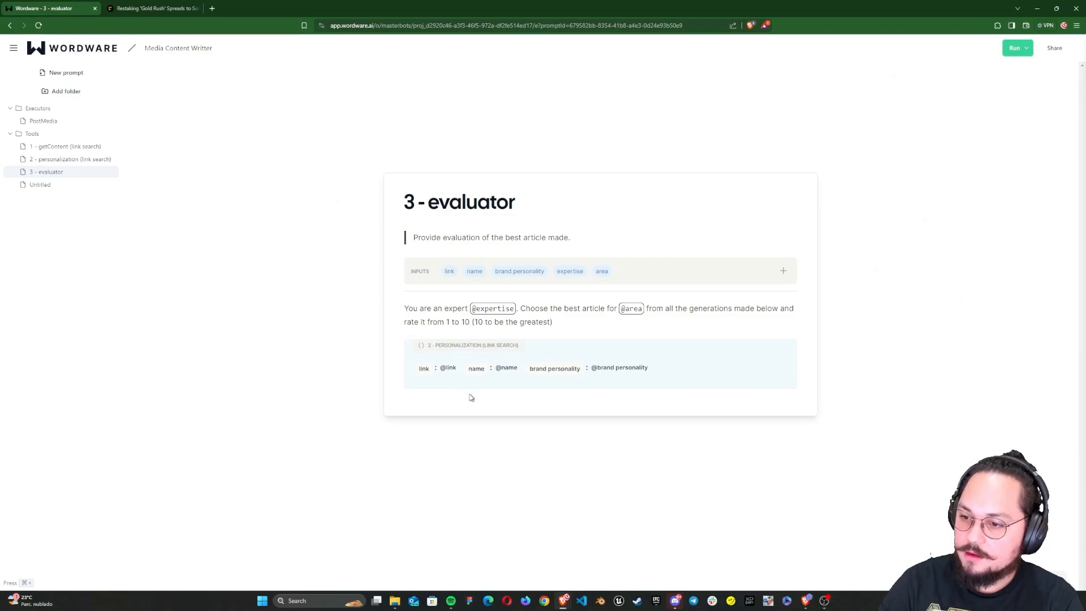
- Below the linked prompt, start a numbered list with "Article #1:" followed by the quoted variable @2 - personalization (link search).personalization1
{"action": "left_click", "coordinate": [734, 379]}
{"action": "type", "text": "1"}
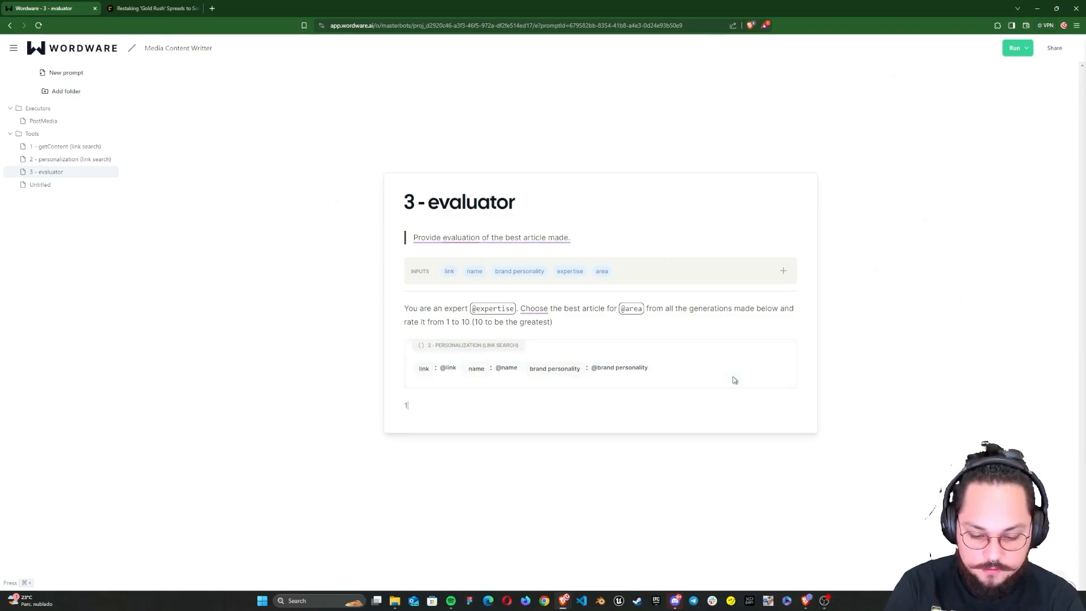
{"action": "type", "text": ". Article #1:"}
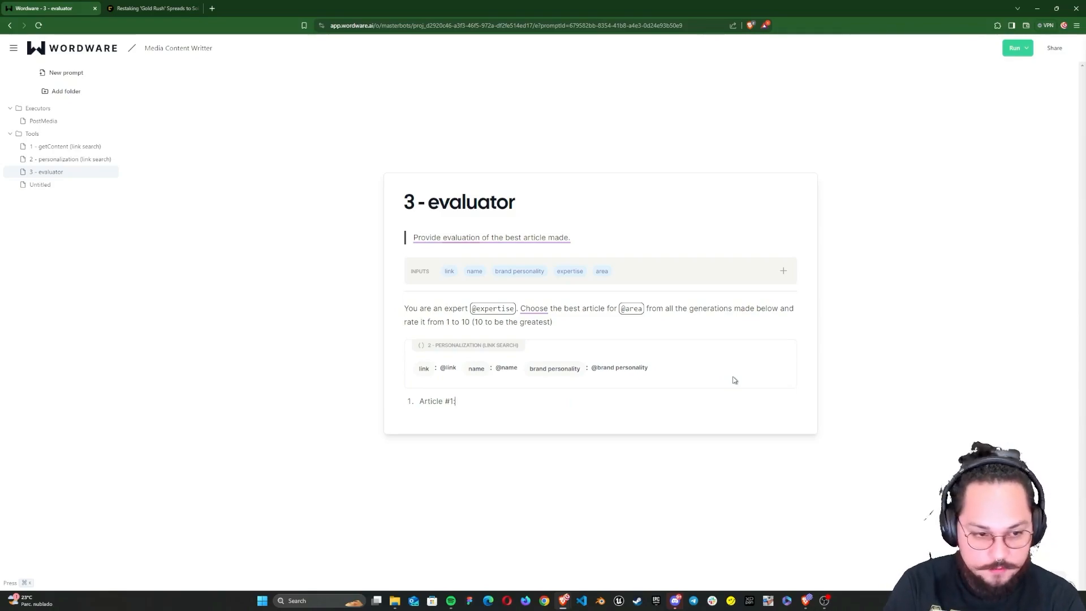
{"action": "type", "text": " \""}
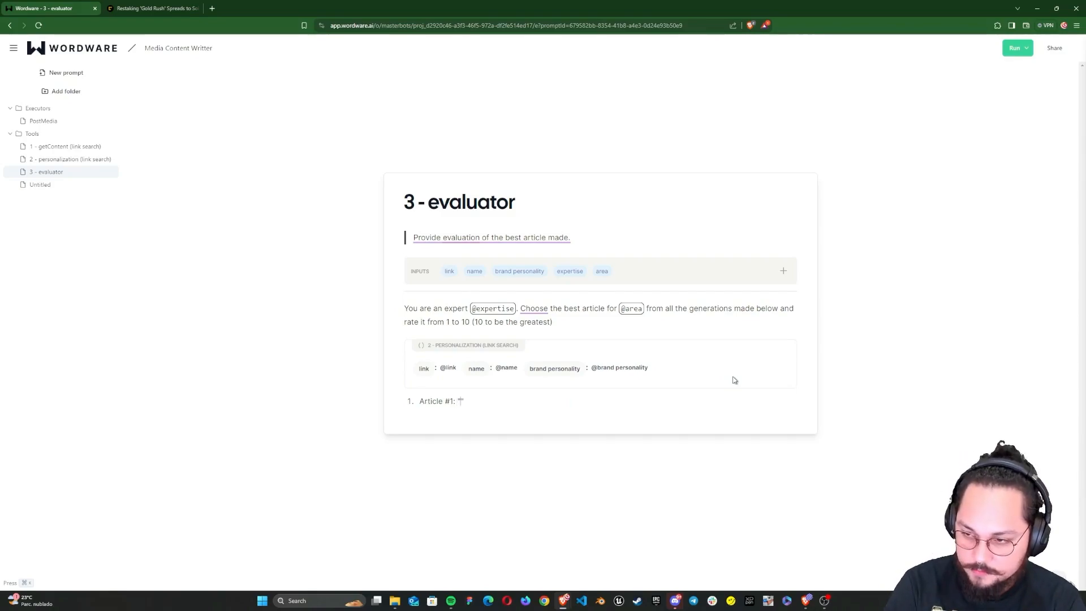
{"action": "type", "text": "@2 - pers"}
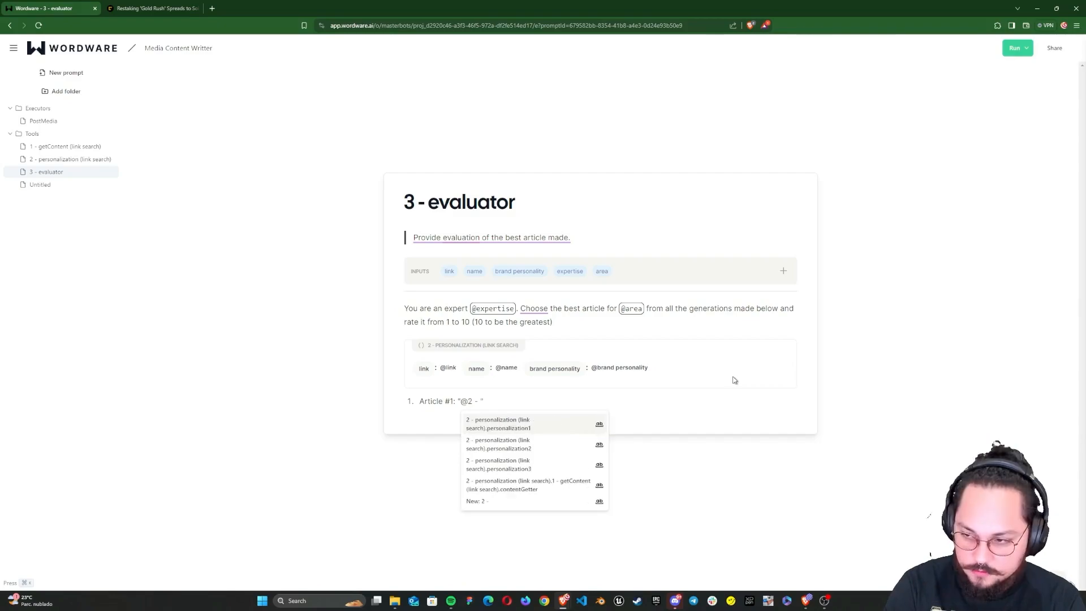
{"action": "key", "text": "Return"}
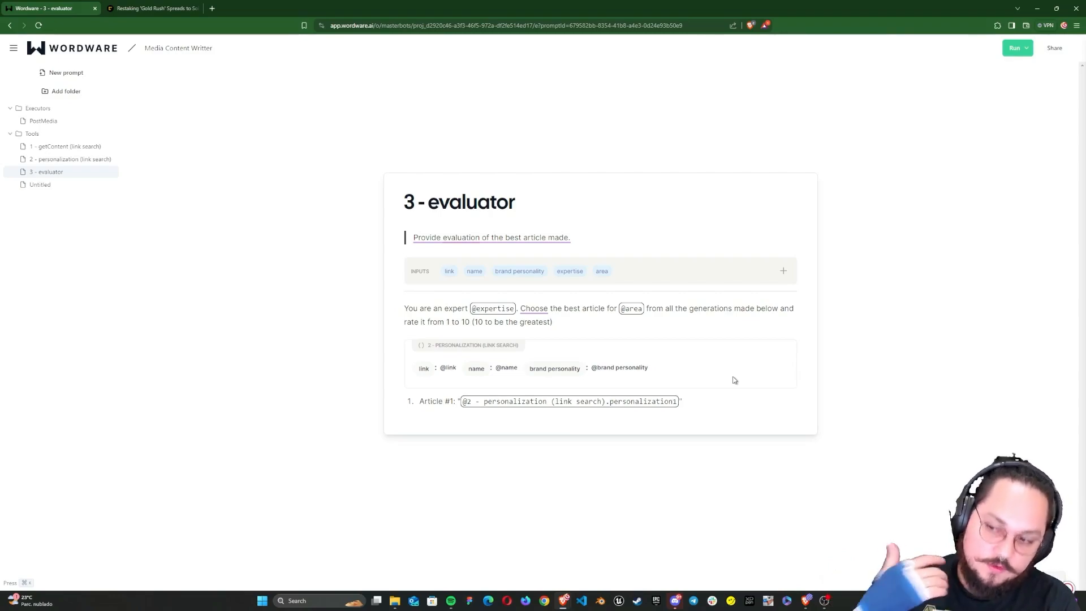
- Bold the "Article #1:" label and duplicate the item as Article #2 and Article #3, referencing personalization2 and personalization3
{"action": "key", "text": "ctrl+shift+Left"}
{"action": "key", "text": "ctrl+shift+Left"}
{"action": "key", "text": "ctrl+shift+Left"}
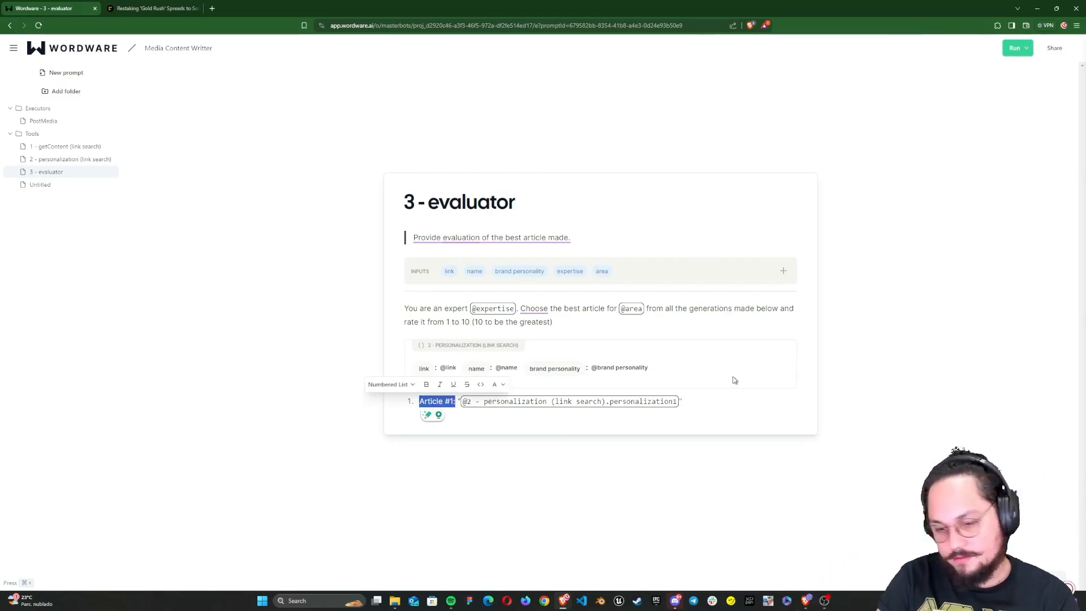
{"action": "triple_click", "coordinate": [463, 401]}
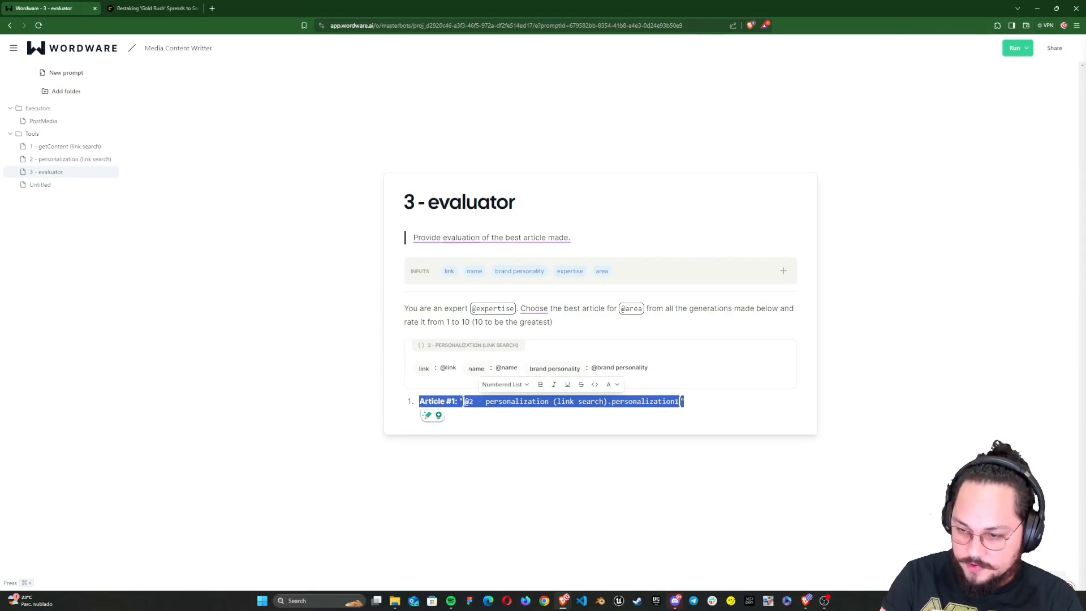
{"action": "key", "text": "ctrl+v"}
{"action": "key", "text": "Return"}
{"action": "key", "text": "ctrl+v"}
{"action": "key", "text": "Return"}
{"action": "key", "text": "ctrl+v"}
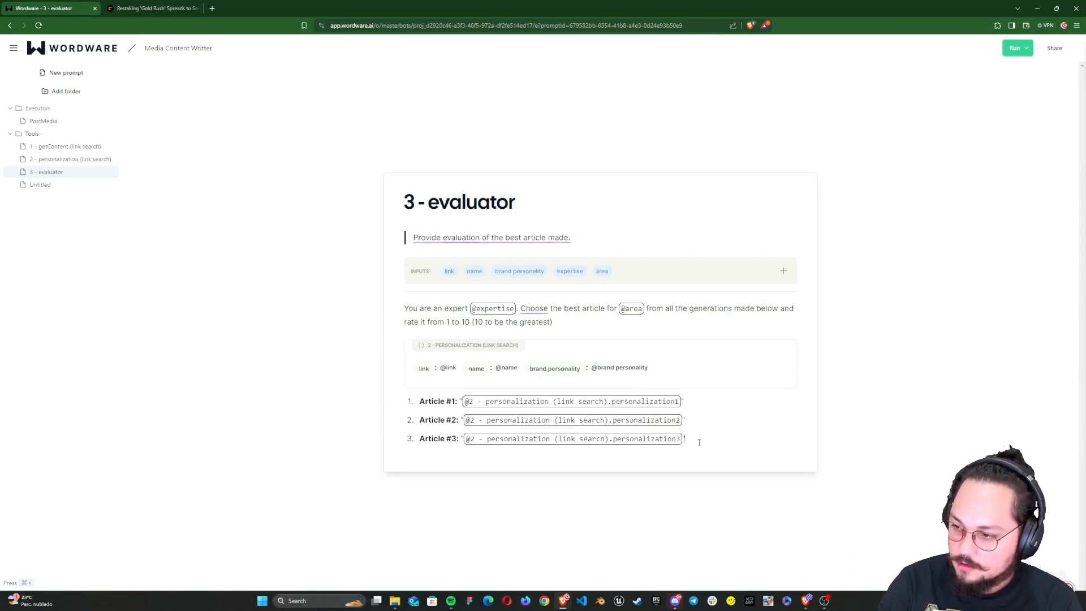
- Add a generation named "contentEvaluator" below the numbered article list
{"action": "key", "text": "Return"}
{"action": "key", "text": "Return"}
{"action": "type", "text": "[contentEval"}
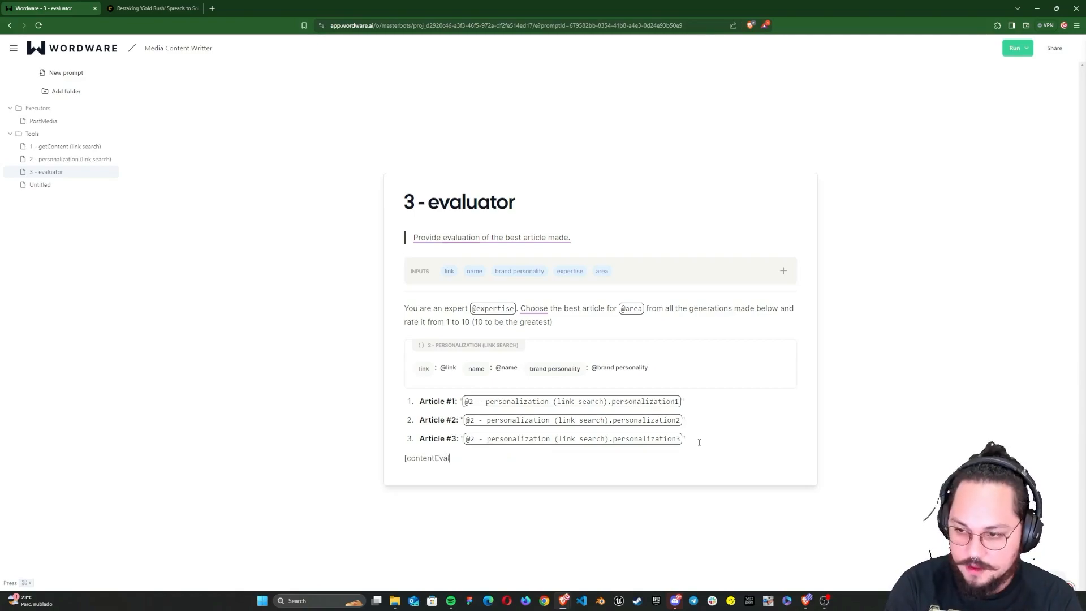
{"action": "type", "text": "uator]"}
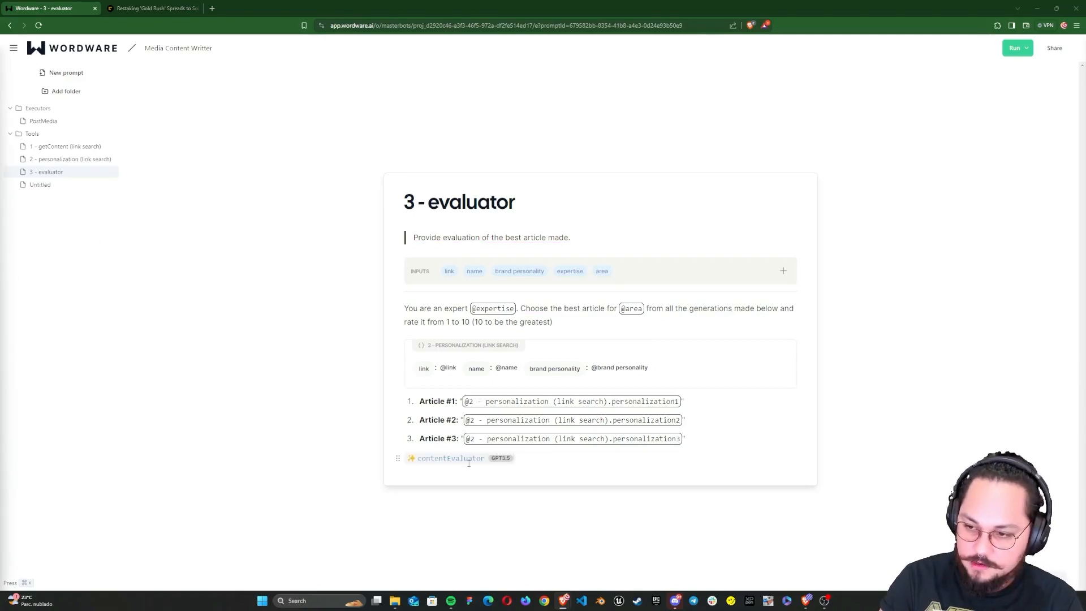
- Configure contentEvaluator with the most consistent creativity, the Short generation type and the Claude 3 Haiku model
{"action": "left_click", "coordinate": [468, 461]}
{"action": "left_click_drag", "start_coordinate": [961, 259], "coordinate": [848, 259]}
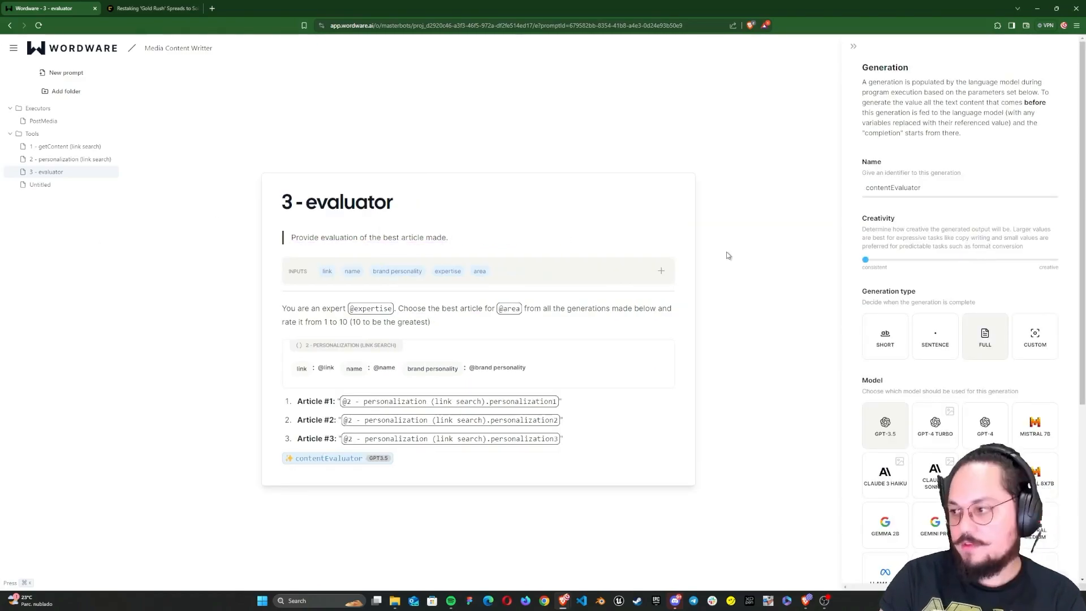
{"action": "left_click", "coordinate": [882, 342]}
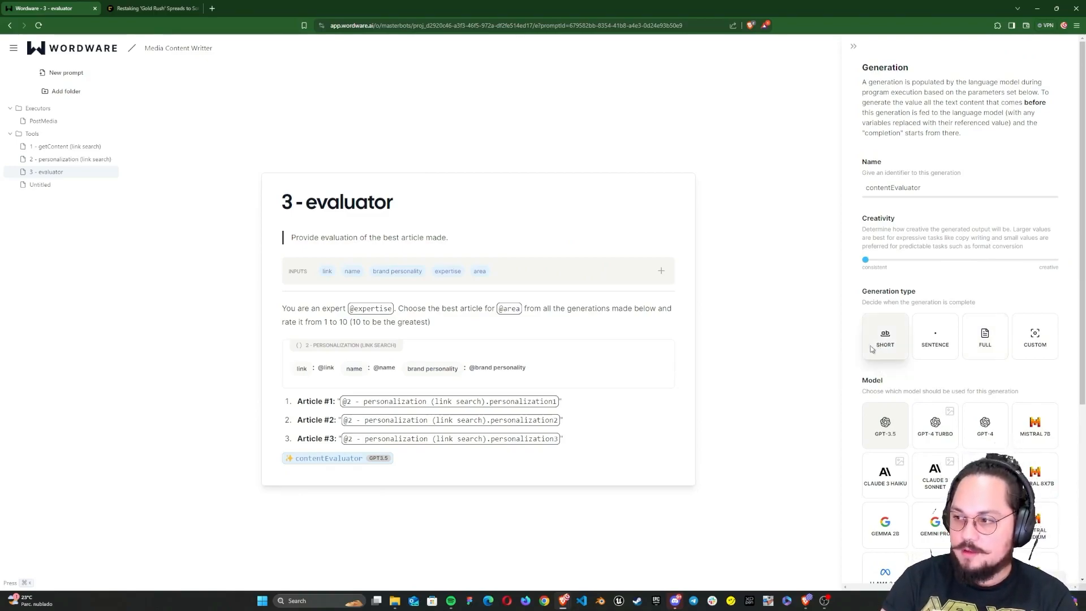
{"action": "left_click", "coordinate": [886, 476]}
{"action": "left_click", "coordinate": [854, 46]}
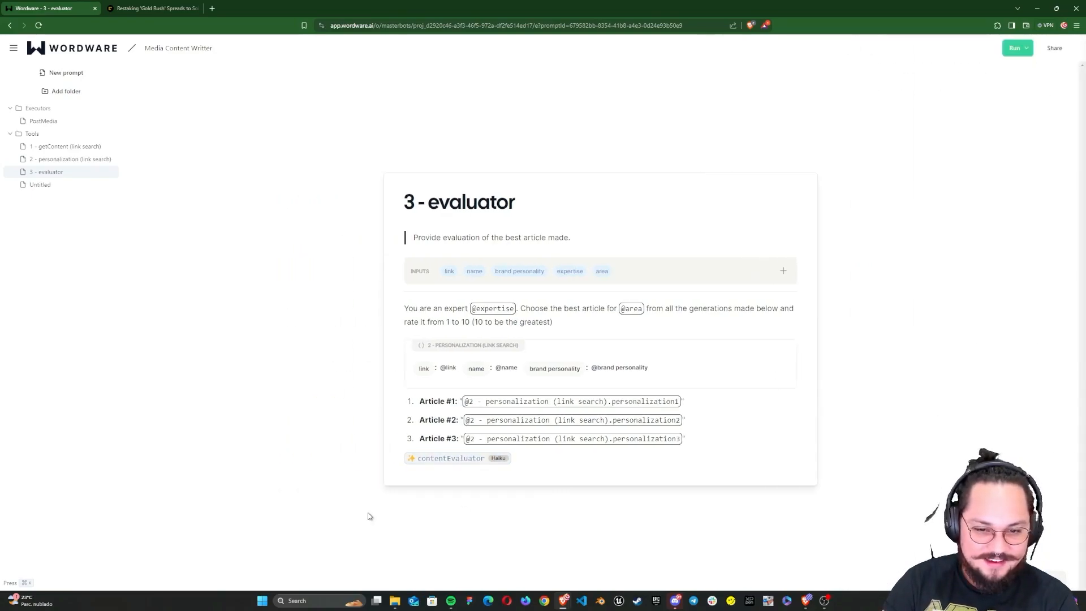
- Open the evaluator's run inputs and supply the CoinDesk restaking article link, the name Acme Co. and the comedy company brand personality
{"action": "left_click", "coordinate": [621, 462]}
{"action": "key", "text": "ctrl+Return"}
{"action": "left_click", "coordinate": [543, 336]}
{"action": "key", "text": "ctrl+v"}
{"action": "key", "text": "Tab"}
{"action": "scroll", "coordinate": [550, 338], "scroll_direction": "up", "scroll_amount": 3}
{"action": "left_click_drag", "start_coordinate": [630, 350], "coordinate": [467, 377]}
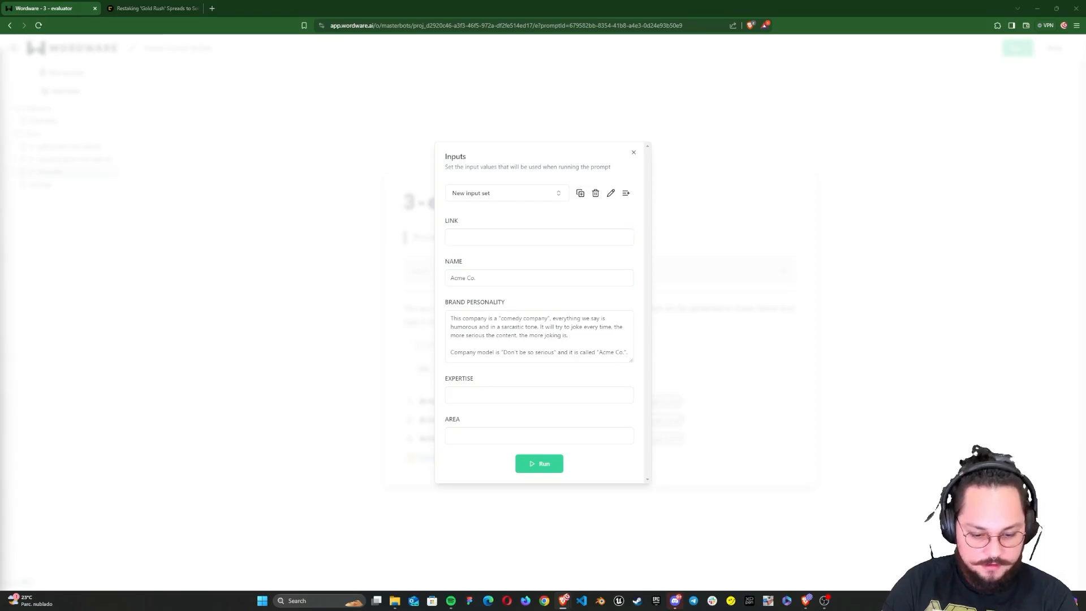
- Run the evaluator with the expertise "in comedy and social media" and the area "comedy", and close the generated results
{"action": "left_click", "coordinate": [491, 396]}
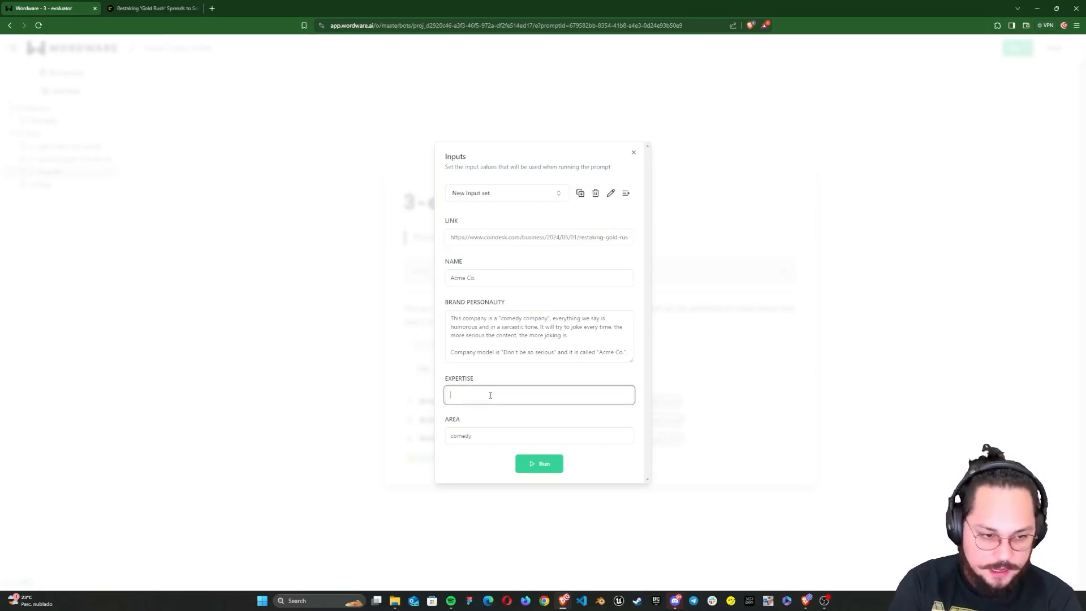
{"action": "type", "text": "in come"}
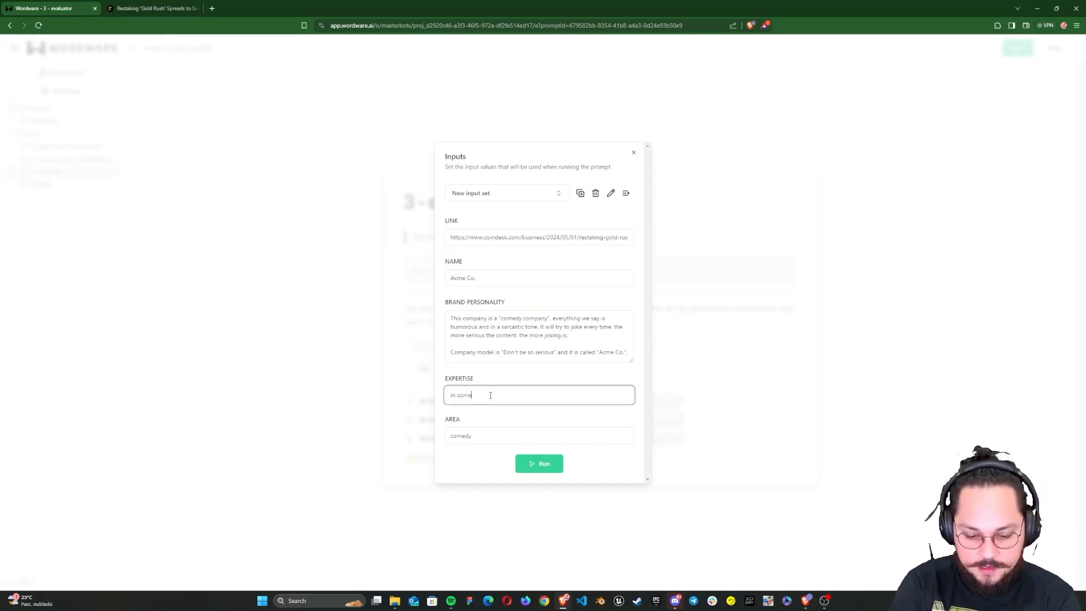
{"action": "type", "text": "dy and social media"}
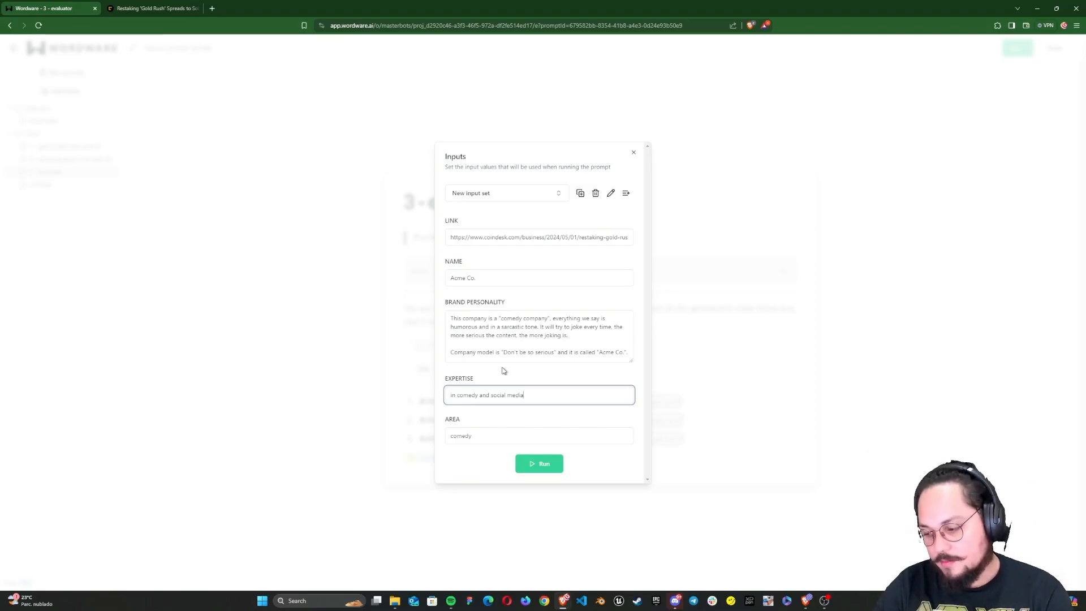
{"action": "left_click", "coordinate": [503, 371]}
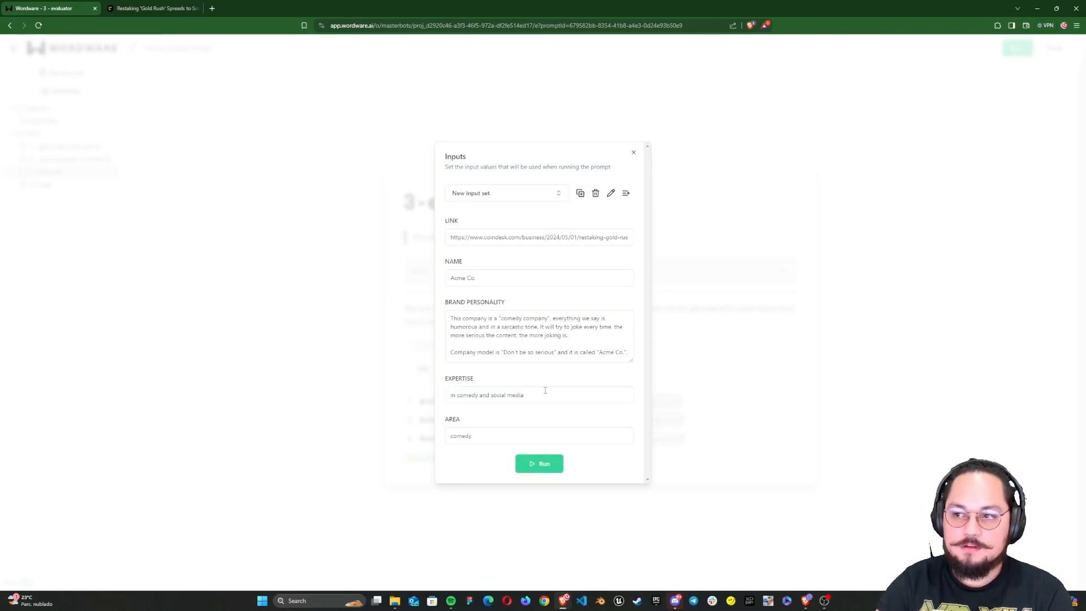
{"action": "left_click", "coordinate": [560, 466]}
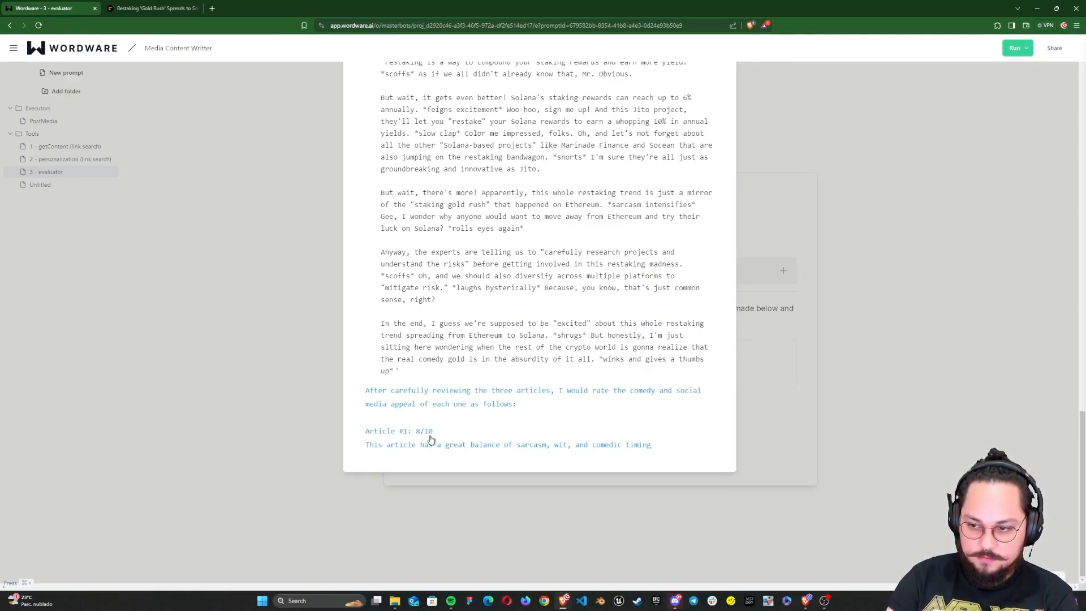
{"action": "left_click", "coordinate": [838, 365]}
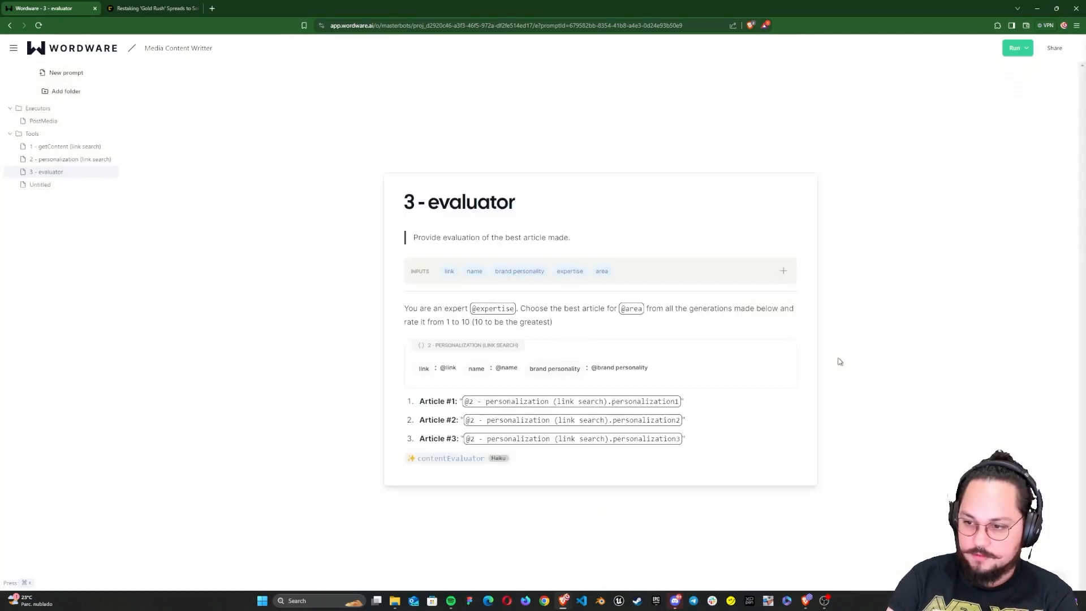
- Open the untitled prompt in the Tools folder and name it "4 - processContent"
{"action": "left_click", "coordinate": [56, 188]}
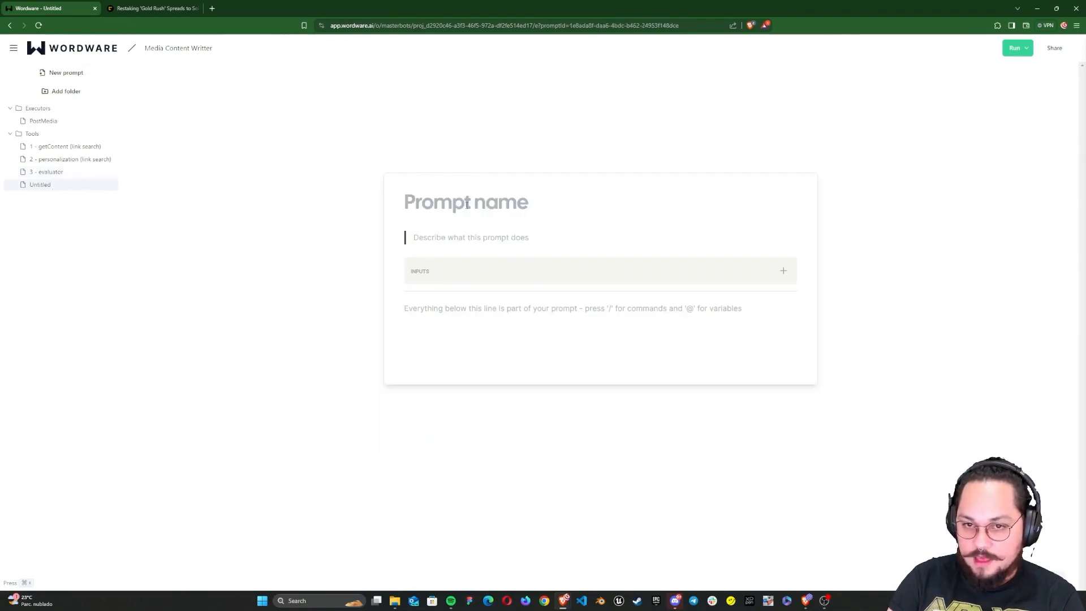
{"action": "type", "text": "4 -"}
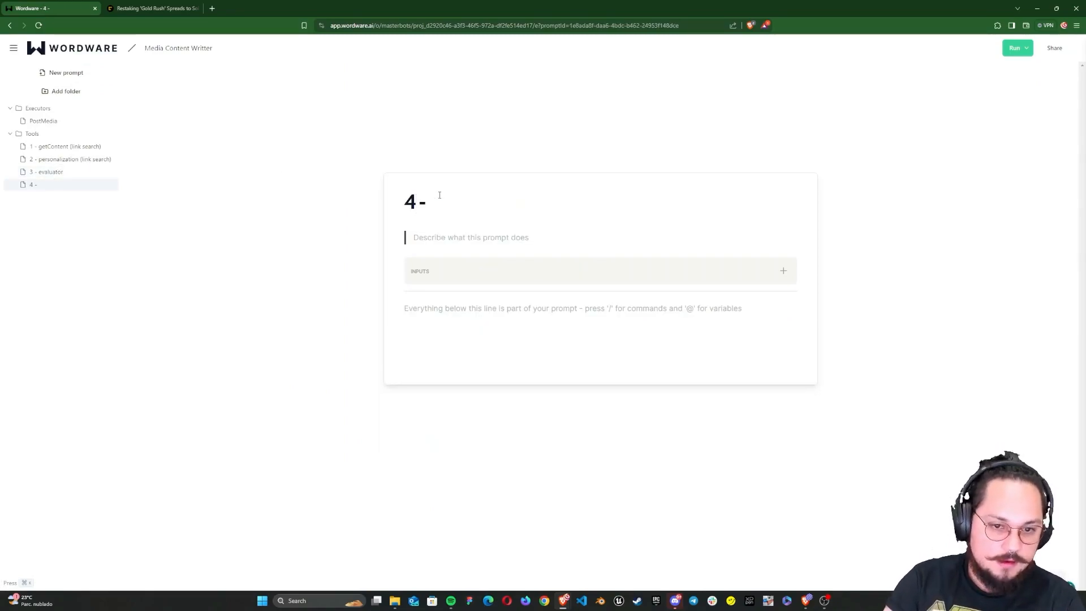
{"action": "type", "text": " processContent"}
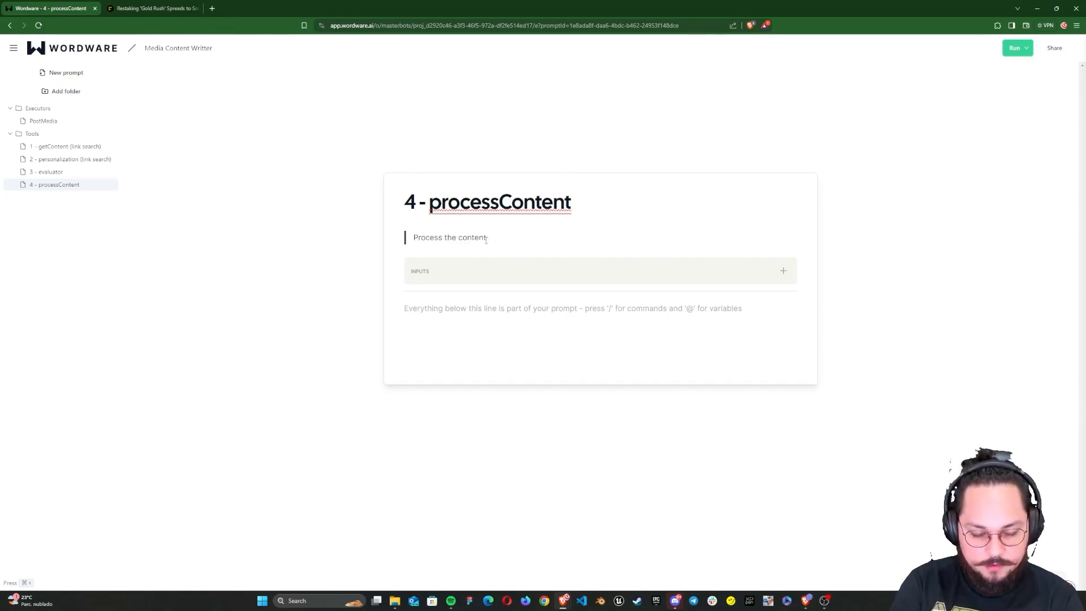
- Describe the prompt as "Process the content given by the evaluator and provides content ready for the social medias."
{"action": "type", "text": "given by"}
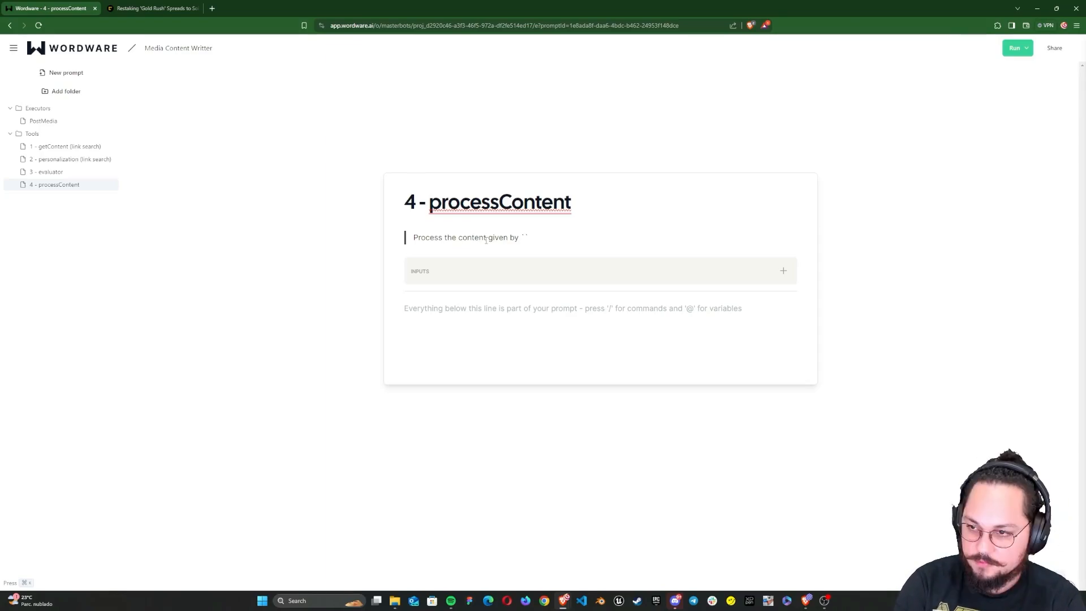
{"action": "type", "text": "getContent.conte"}
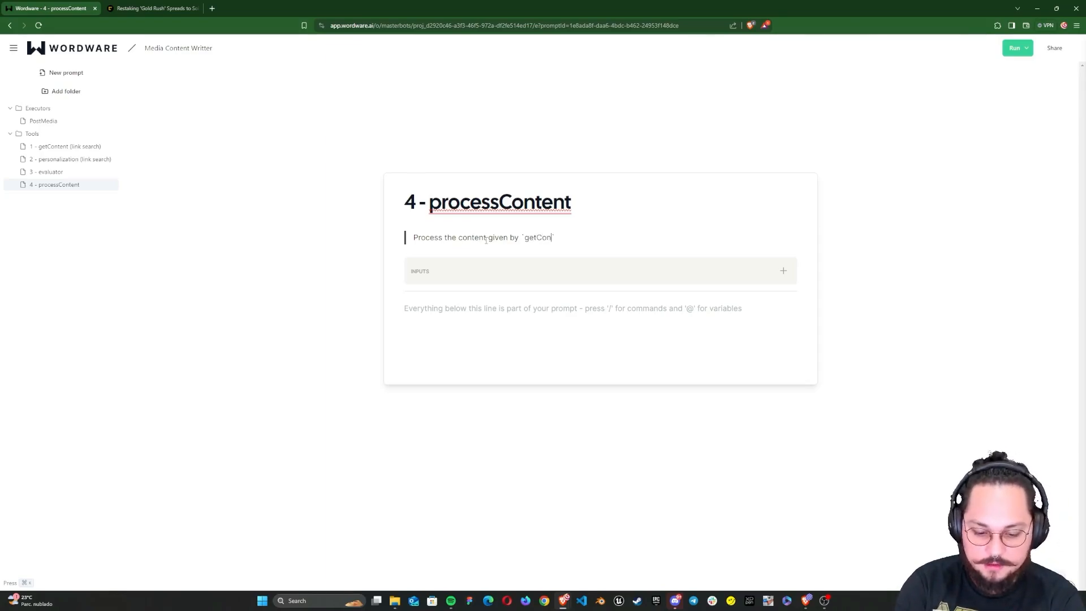
{"action": "type", "text": "ntList"}
{"action": "key", "text": "ctrl+z"}
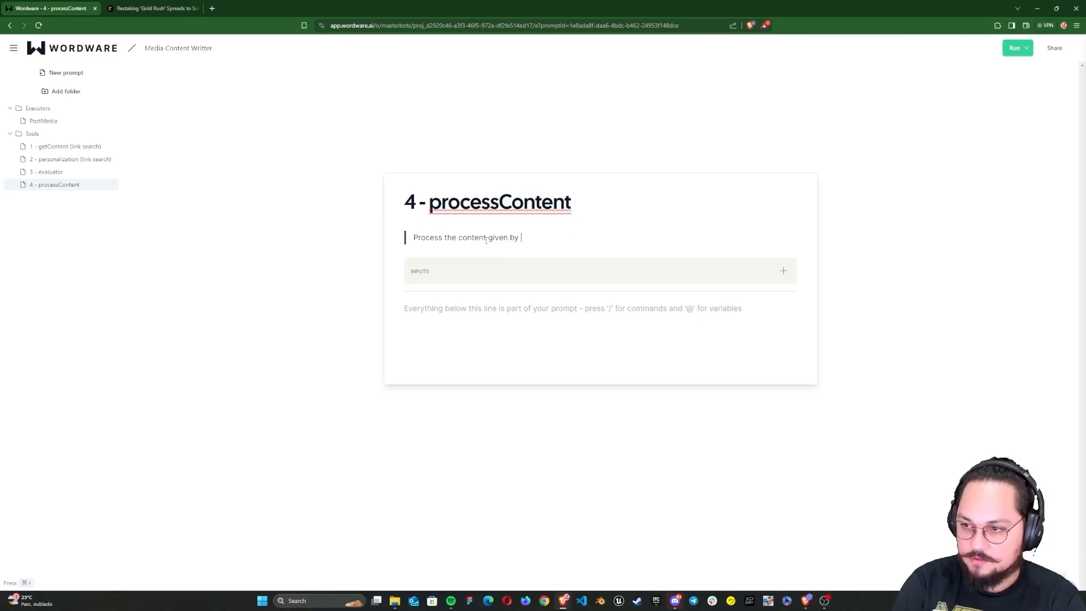
{"action": "type", "text": "the e"}
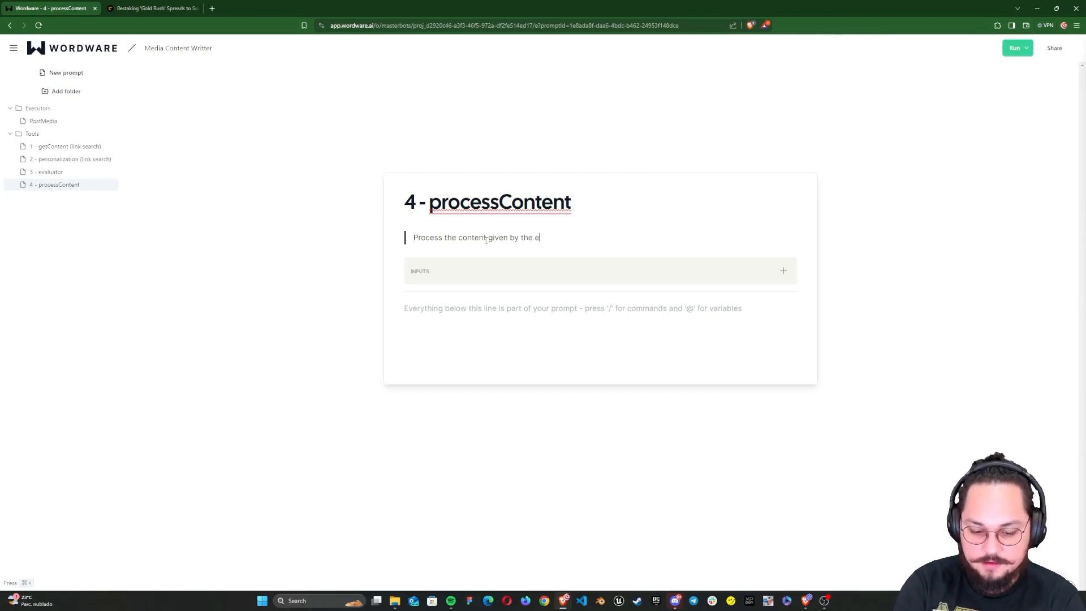
{"action": "type", "text": "valuator and prov"}
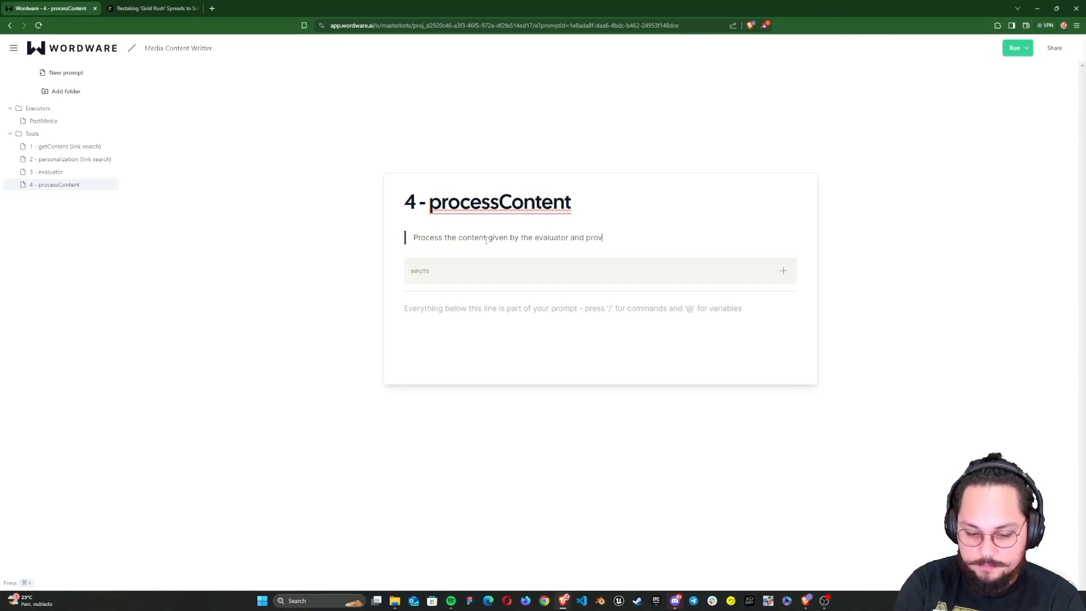
{"action": "type", "text": "ides content ready for the"}
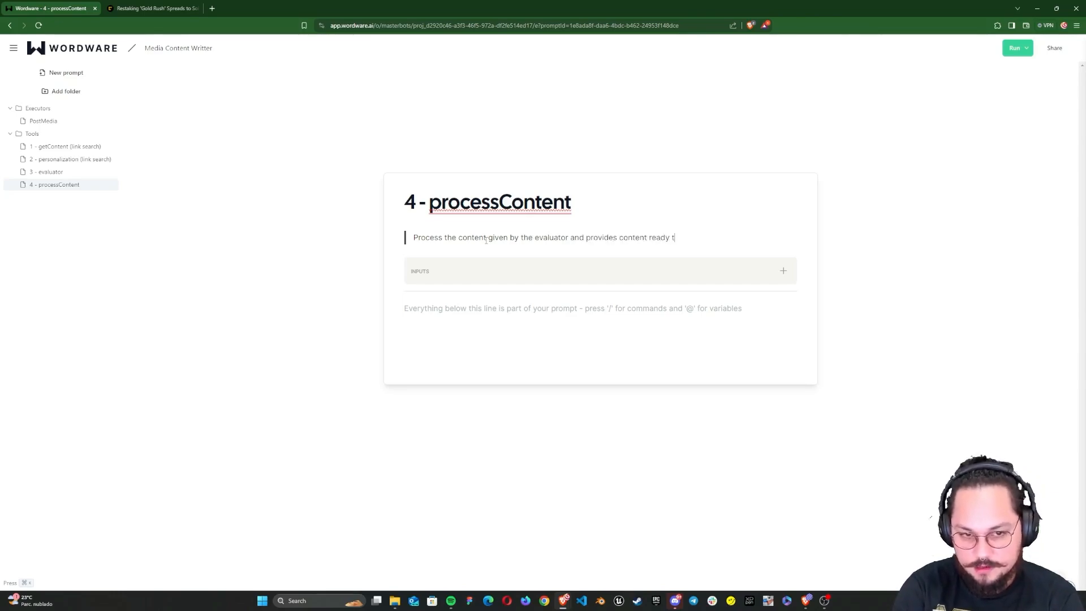
{"action": "type", "text": " social medias."}
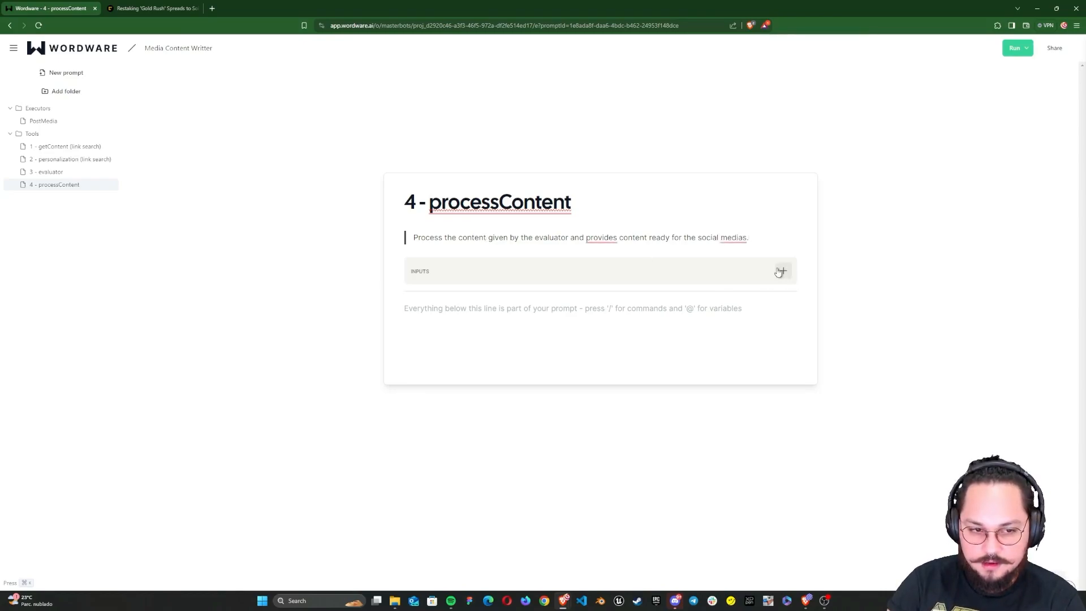
- Add six new inputs to the 4 - processContent prompt
{"action": "left_click", "coordinate": [781, 271]}
{"action": "left_click", "coordinate": [782, 271]}
{"action": "left_click", "coordinate": [782, 271]}
{"action": "left_click", "coordinate": [781, 271]}
{"action": "left_click", "coordinate": [781, 271]}
{"action": "left_click", "coordinate": [781, 271]}
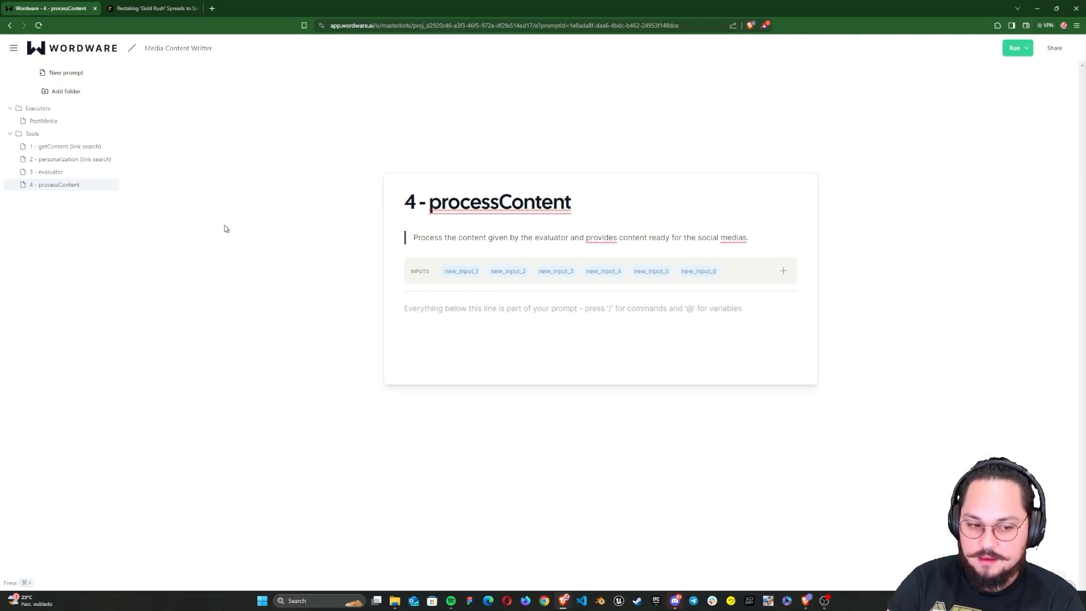
- Duplicate the 3 - evaluator prompt and rename the copy "4 - processContent", reusing the title of the existing prompt
{"action": "left_click", "coordinate": [56, 172]}
{"action": "left_click", "coordinate": [111, 172]}
{"action": "left_click", "coordinate": [112, 190]}
{"action": "left_click", "coordinate": [68, 197]}
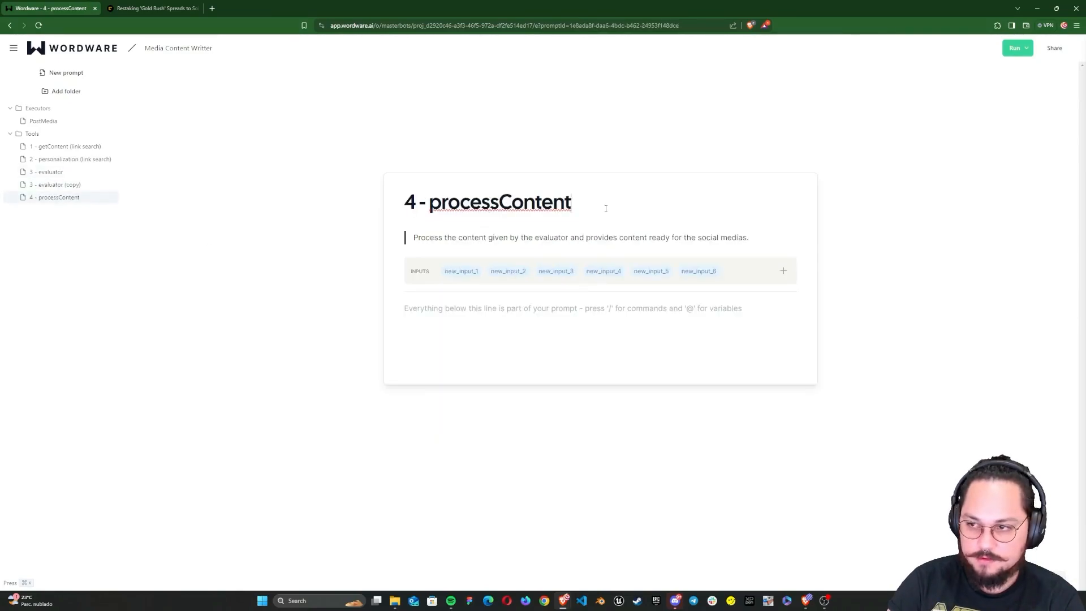
{"action": "left_click_drag", "start_coordinate": [606, 208], "coordinate": [311, 218]}
{"action": "key", "text": "ctrl+c"}
{"action": "left_click", "coordinate": [57, 185]}
{"action": "key", "text": "ctrl+v"}
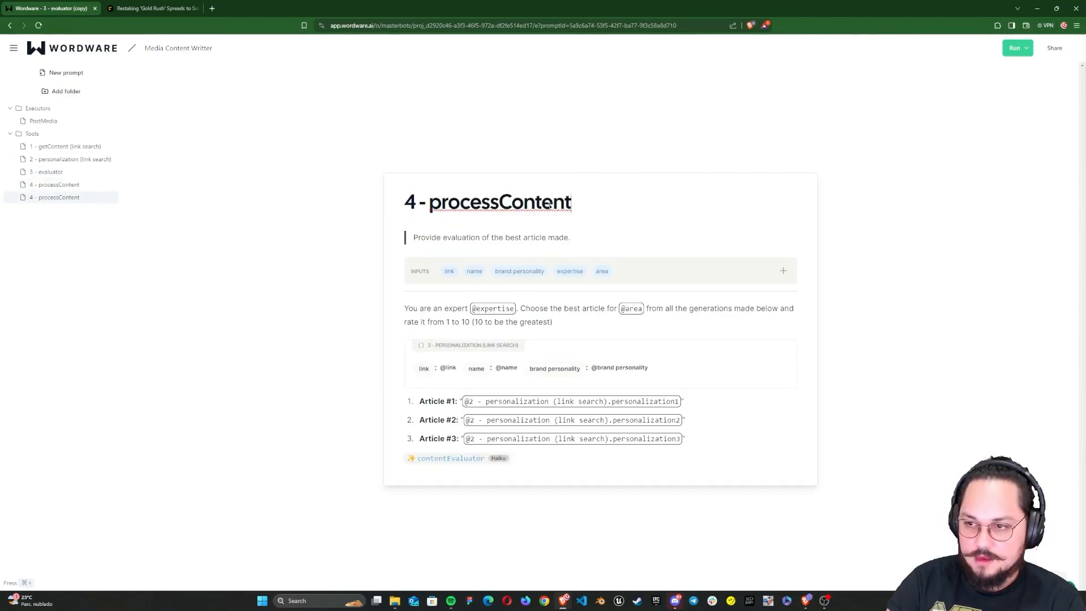
- Delete the original 4 - processContent prompt, keeping the one duplicated from the evaluator
{"action": "left_click", "coordinate": [56, 184]}
{"action": "left_click", "coordinate": [111, 184]}
{"action": "left_click", "coordinate": [107, 216]}
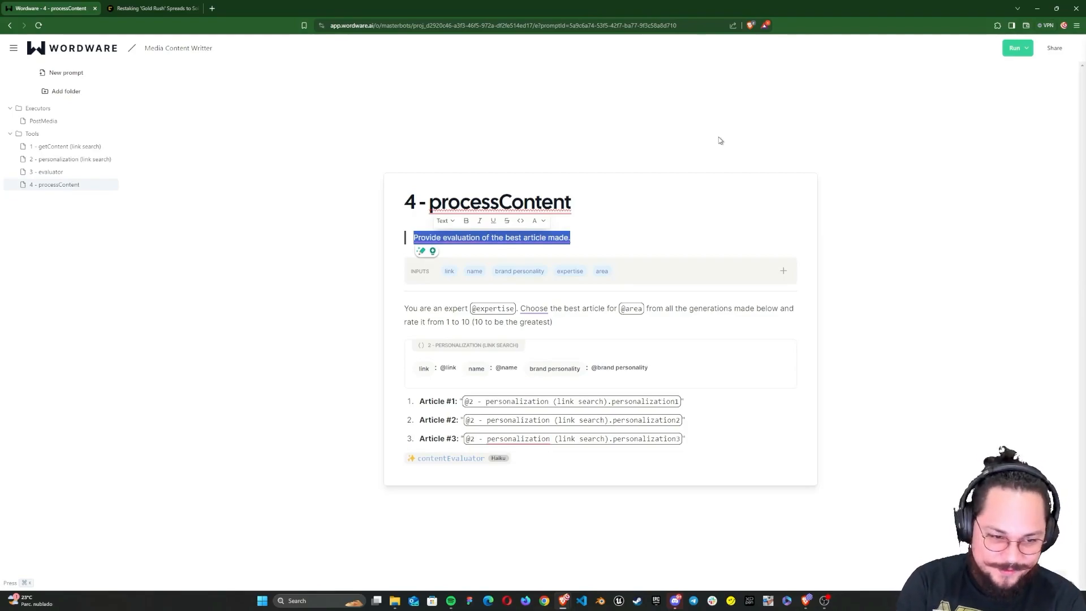
- Replace the copied prompt's description with "Process the content given by the evaluator and provides content ready for social medias."
{"action": "type", "text": "Process t"}
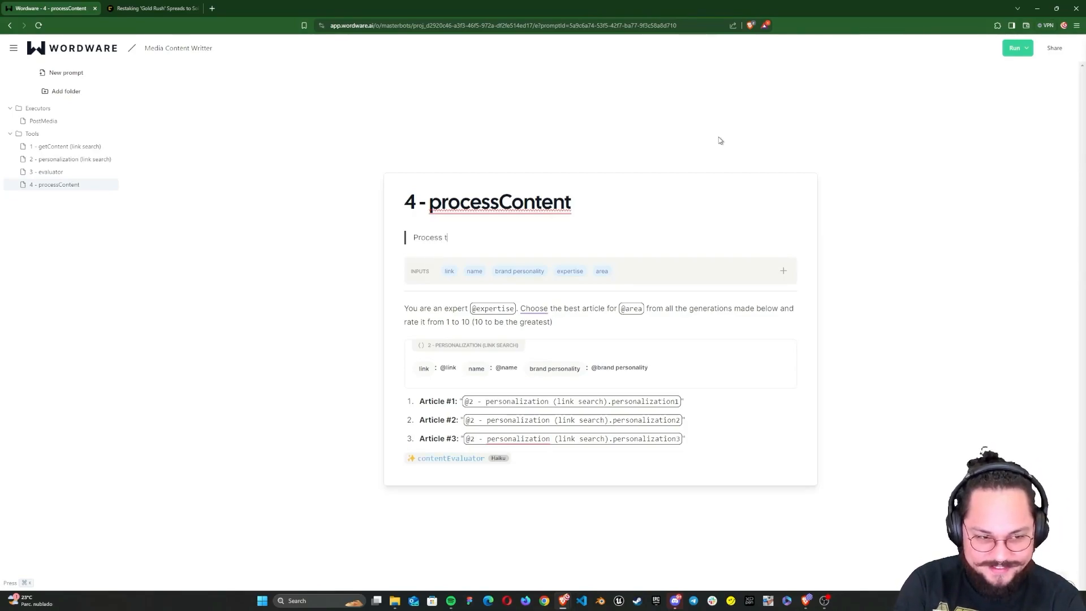
{"action": "type", "text": "he content given by the evaluator and provides content ready"}
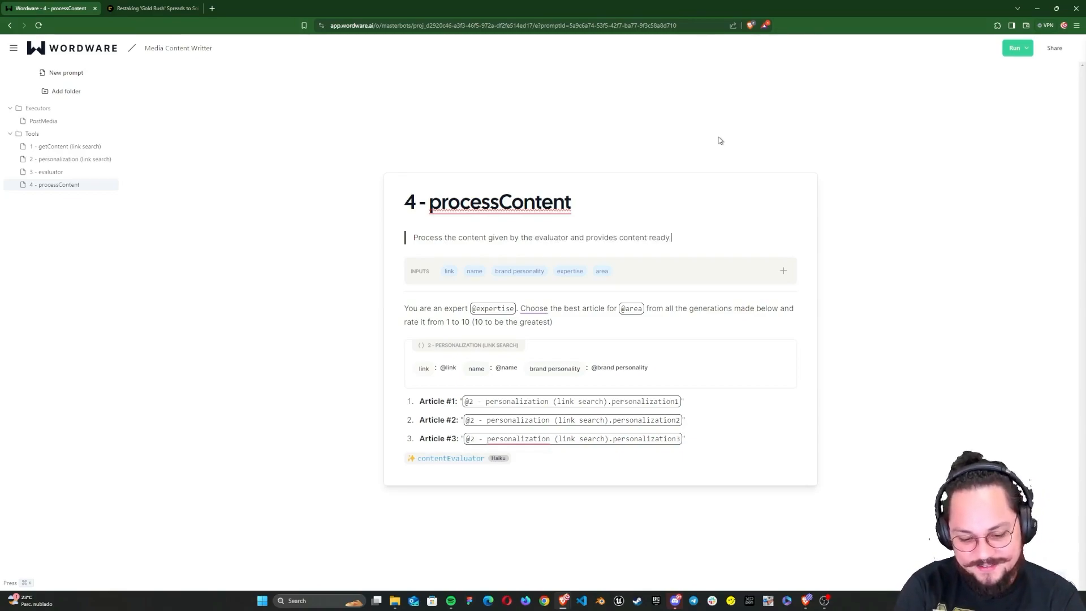
{"action": "type", "text": " for social medias."}
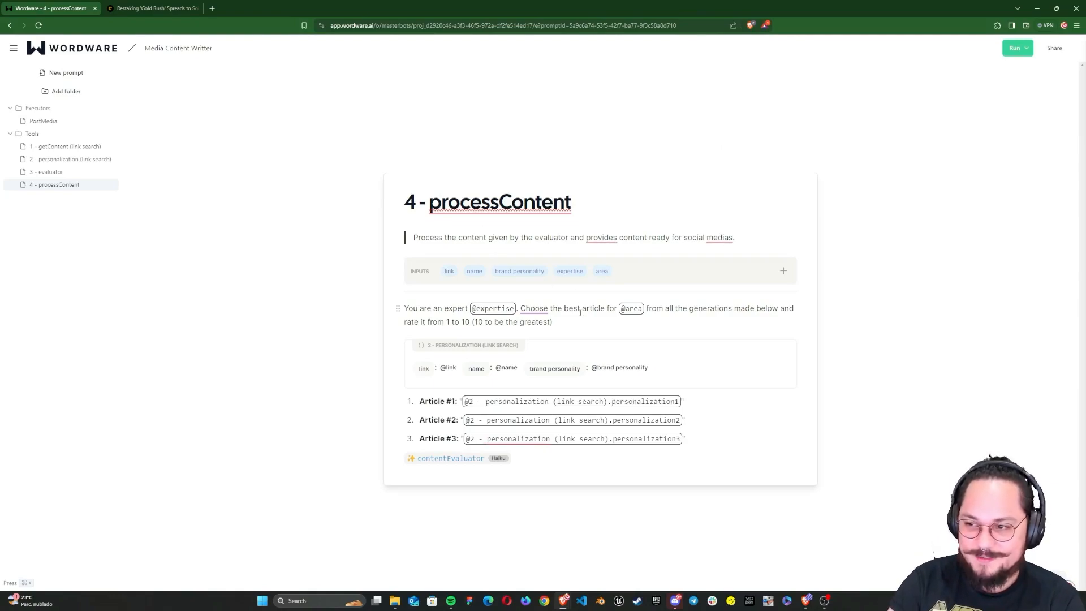
- Delete the expert instruction paragraph above the linked personalization prompt in 4 - processContent
{"action": "left_click", "coordinate": [601, 318]}
{"action": "key", "text": "shift+Up"}
{"action": "key", "text": "shift+Up"}
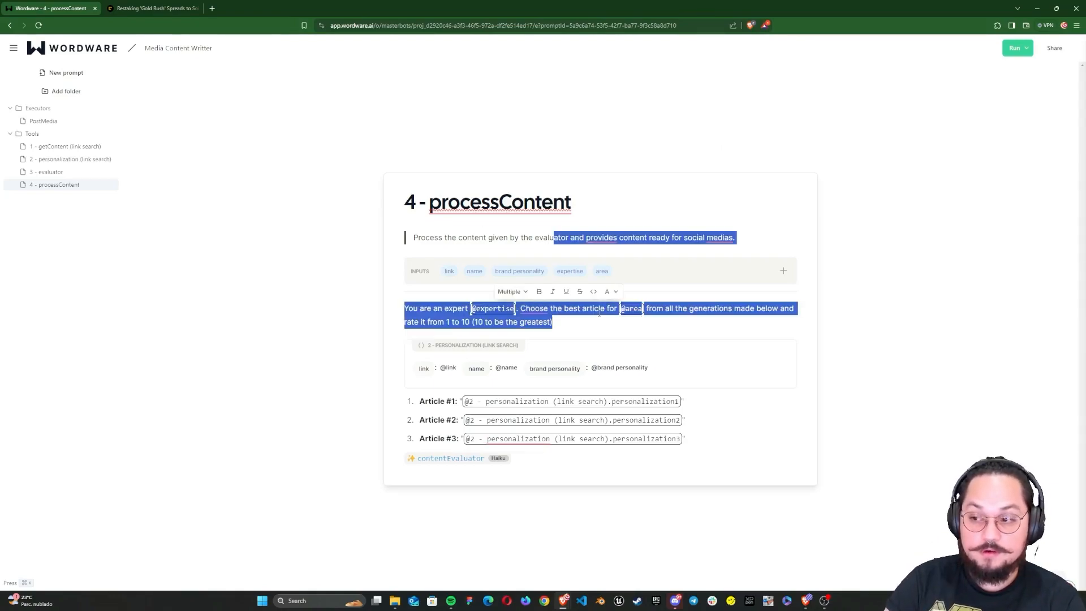
{"action": "key", "text": "Down"}
{"action": "left_click_drag", "start_coordinate": [579, 320], "coordinate": [394, 312]}
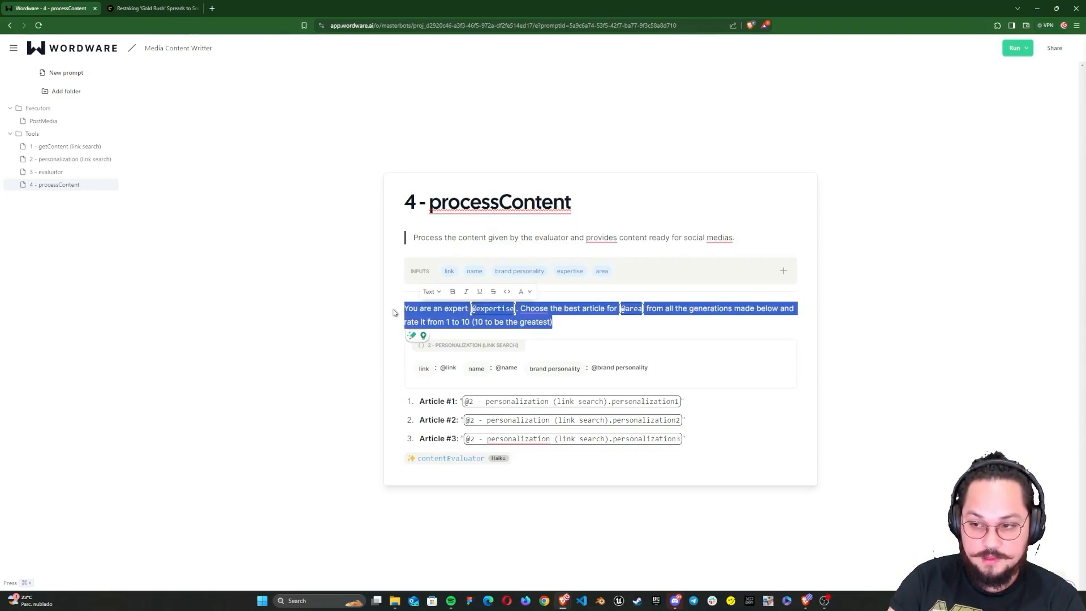
{"action": "key", "text": "BackSpace"}
- Replace the linked 2 - personalization (link search) prompt with a prompt block that runs 3 - evaluator
{"action": "type", "text": "/"}
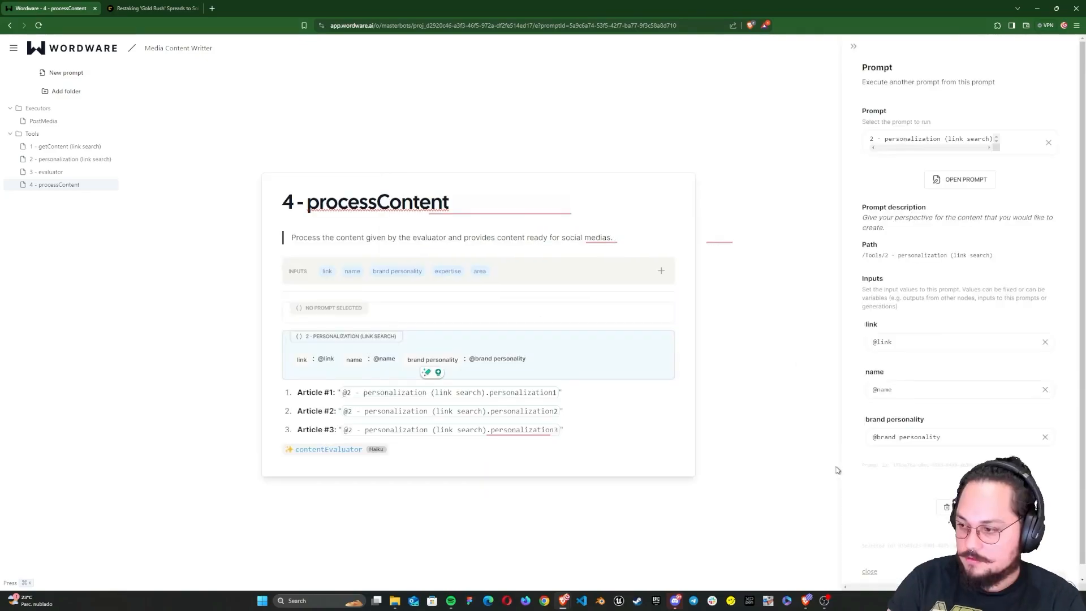
{"action": "left_click", "coordinate": [347, 307]}
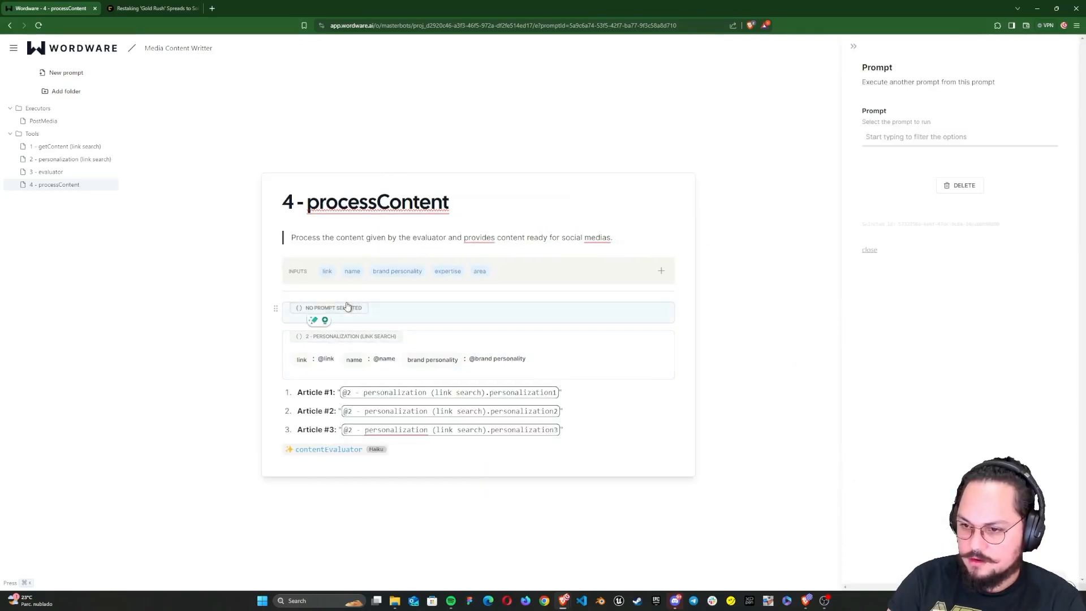
{"action": "left_click", "coordinate": [960, 184]}
{"action": "left_click", "coordinate": [473, 309]}
{"action": "left_click", "coordinate": [990, 135]}
{"action": "left_click", "coordinate": [902, 180]}
{"action": "left_click", "coordinate": [900, 328]}
{"action": "type", "text": "@"}
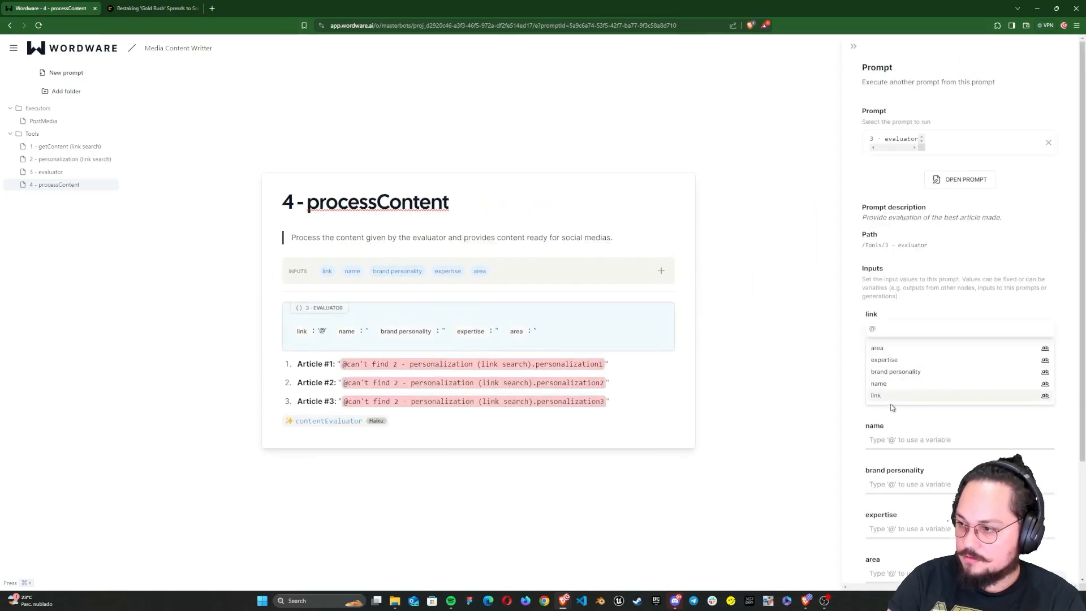
{"action": "left_click", "coordinate": [898, 394]}
{"action": "left_click", "coordinate": [1047, 331]}
{"action": "left_click", "coordinate": [891, 329]}
{"action": "type", "text": "@"}
{"action": "left_click", "coordinate": [888, 396]}
{"action": "left_click", "coordinate": [887, 378]}
{"action": "type", "text": "@"}
{"action": "left_click", "coordinate": [888, 431]}
{"action": "left_click", "coordinate": [888, 426]}
{"action": "type", "text": "@"}
{"action": "left_click", "coordinate": [892, 468]}
{"action": "left_click", "coordinate": [891, 473]}
{"action": "left_click", "coordinate": [891, 491]}
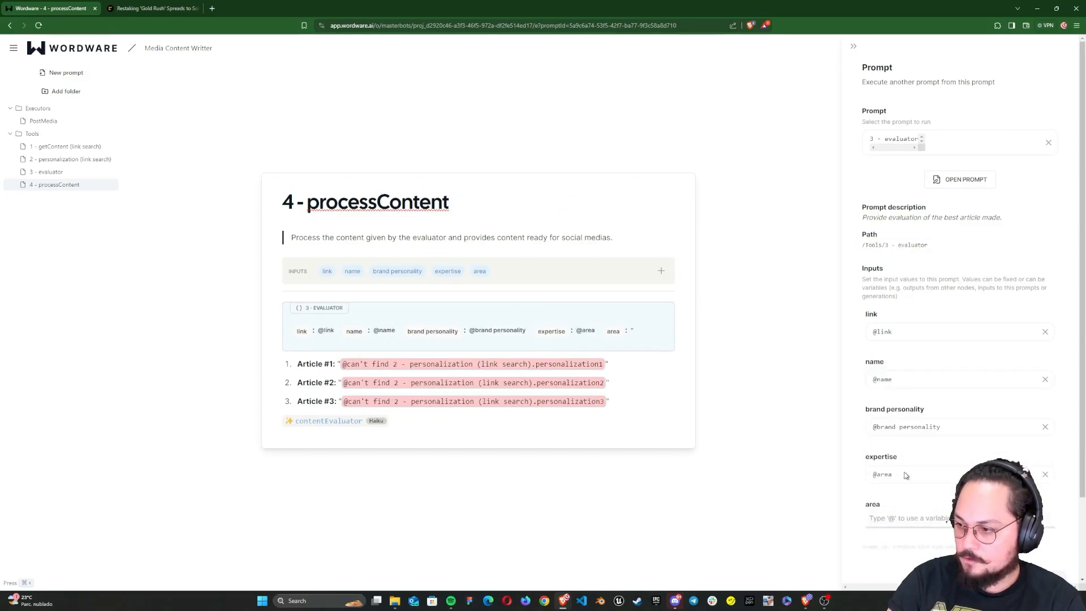
{"action": "left_click", "coordinate": [1045, 474]}
{"action": "left_click", "coordinate": [891, 474]}
{"action": "type", "text": "@"}
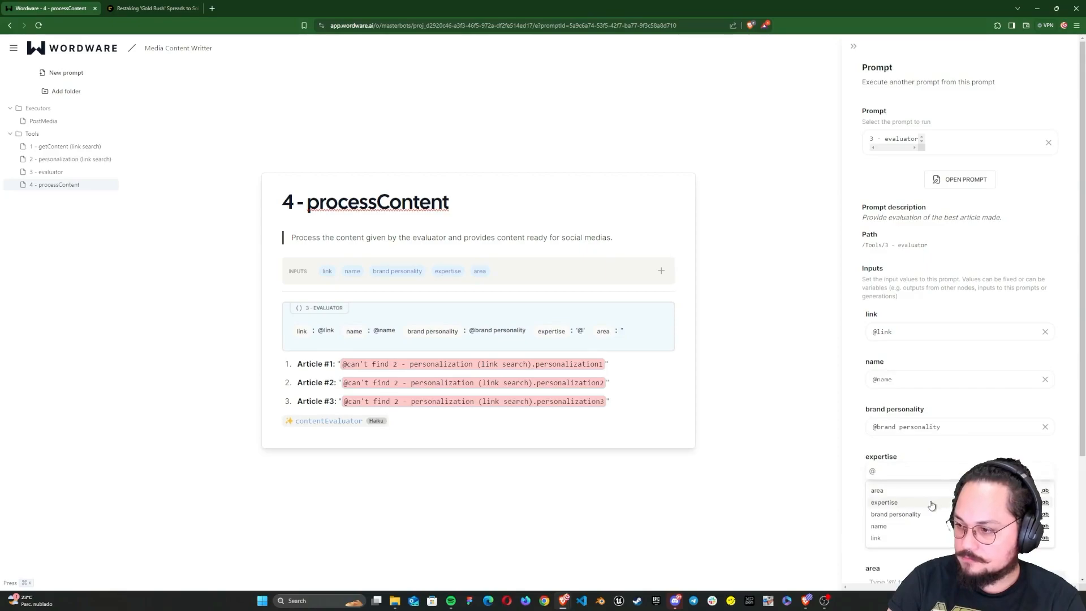
{"action": "left_click", "coordinate": [920, 524]}
{"action": "left_click", "coordinate": [921, 521]}
{"action": "type", "text": "@"}
{"action": "left_click", "coordinate": [912, 535]}
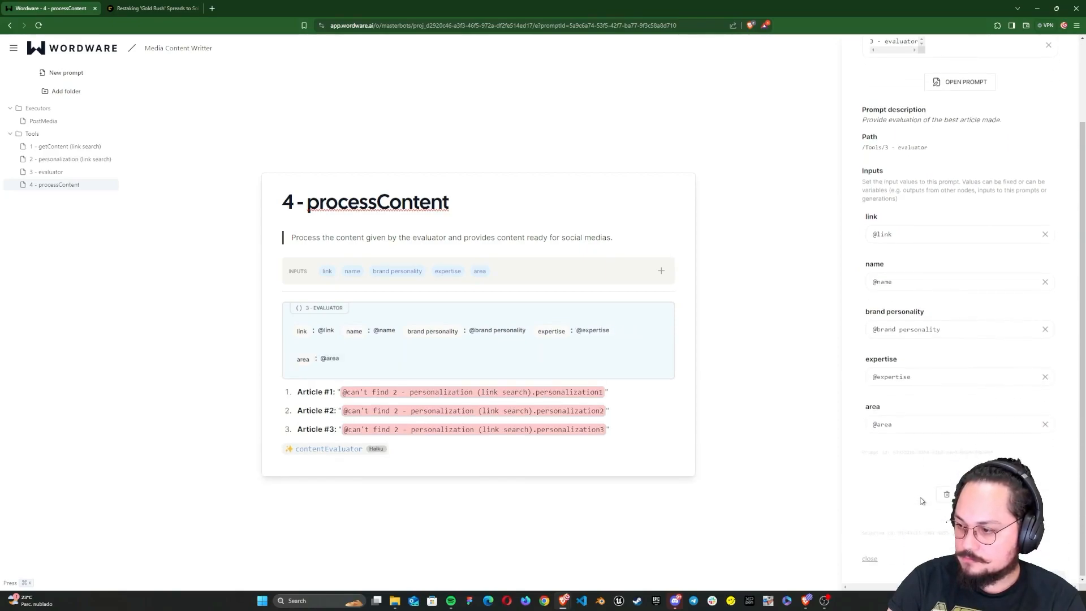
{"action": "scroll", "coordinate": [911, 494], "scroll_direction": "up", "scroll_amount": 1}
- Replace the broken Article #1 variable with @3 - evaluator.2 - personalization (link search).personalization1
{"action": "left_click", "coordinate": [514, 396]}
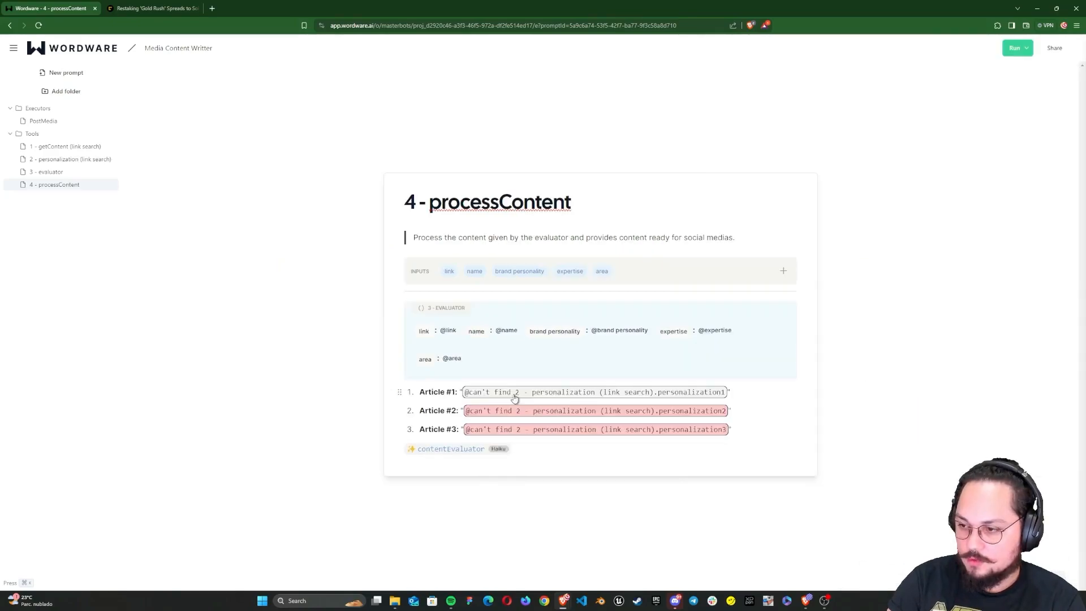
{"action": "key", "text": "Left"}
{"action": "key", "text": "BackSpace"}
{"action": "type", "text": "@"}
{"action": "key", "text": "Down"}
{"action": "key", "text": "Return"}
{"action": "key", "text": "shift+Left"}
{"action": "key", "text": "Down"}
{"action": "left_click", "coordinate": [737, 393]}
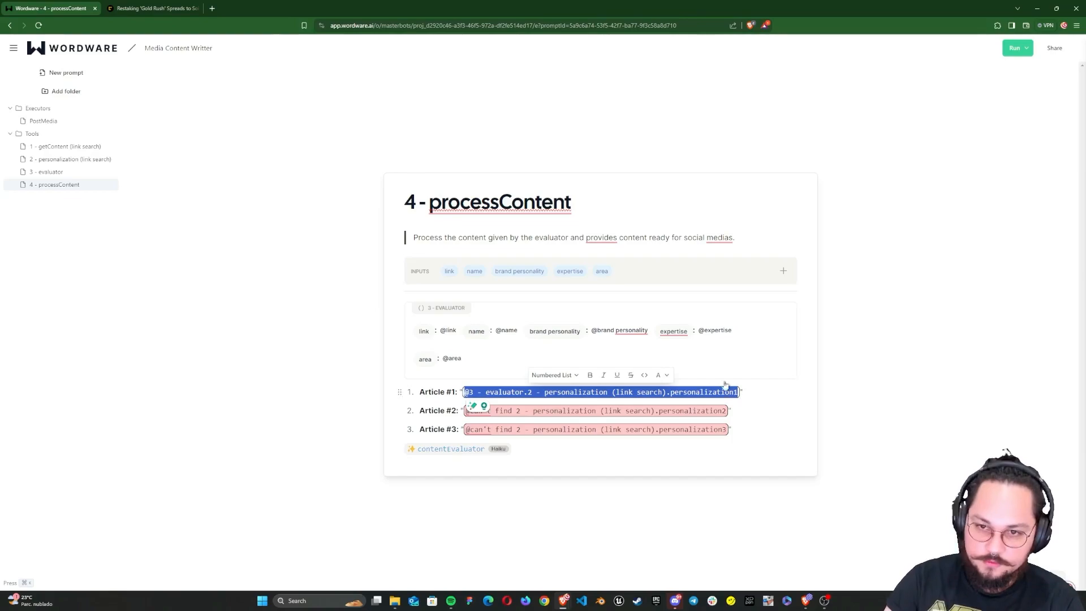
- Check the article list in the 3 - evaluator prompt and copy the quoted personalization1 variable from Article #1 in 4 - processContent
{"action": "left_click", "coordinate": [51, 171]}
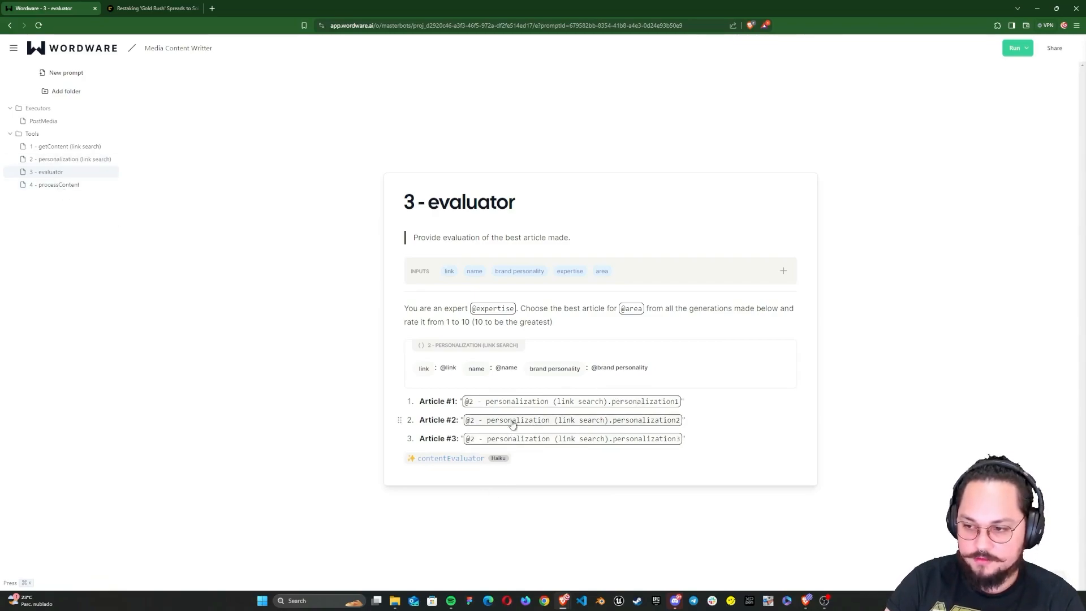
{"action": "left_click", "coordinate": [61, 186]}
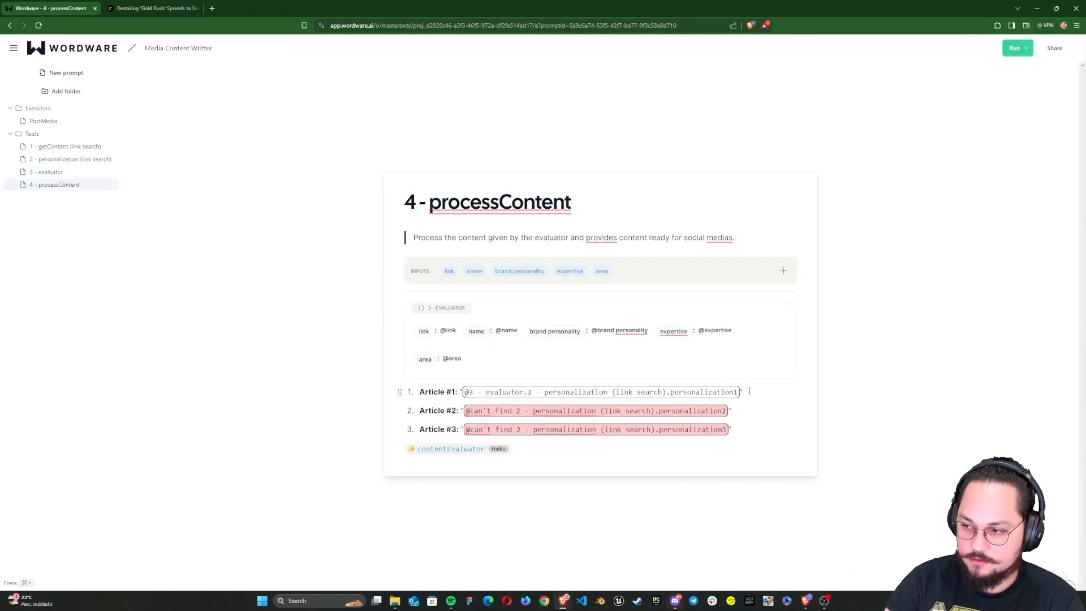
{"action": "left_click", "coordinate": [462, 392], "text": "shift"}
{"action": "key", "text": "ctrl+c"}
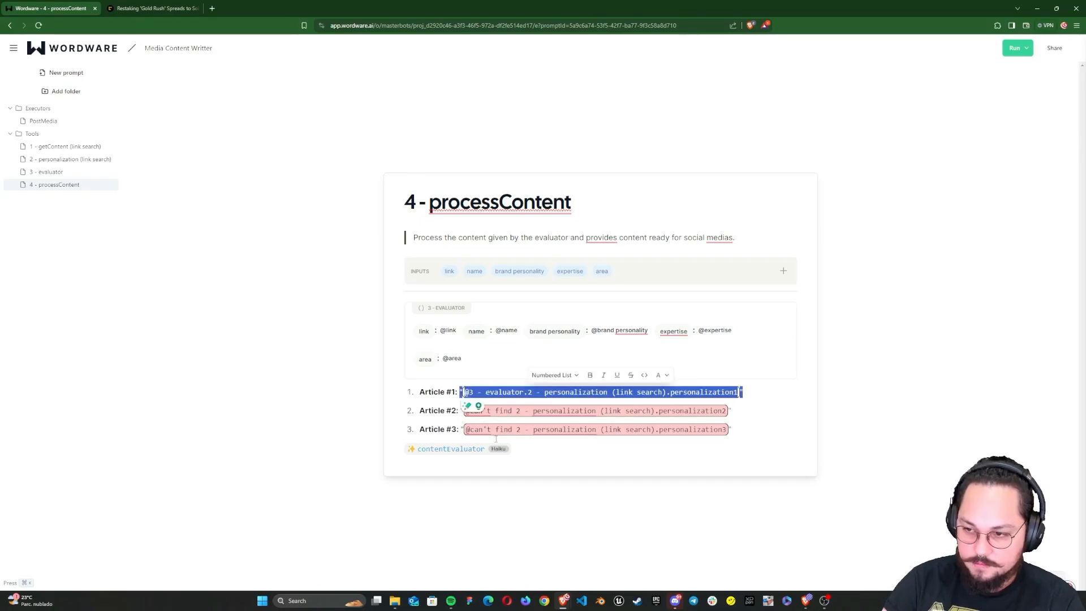
- Delete the whole numbered list of Article #1, #2 and #3 above the contentEvaluator generation
{"action": "key", "text": "BackSpace"}
{"action": "key", "text": "BackSpace"}
{"action": "key", "text": "BackSpace"}
{"action": "key", "text": "BackSpace"}
{"action": "key", "text": "BackSpace"}
{"action": "key", "text": "BackSpace"}
{"action": "key", "text": "BackSpace"}
{"action": "key", "text": "BackSpace"}
{"action": "key", "text": "BackSpace"}
{"action": "key", "text": "BackSpace"}
{"action": "key", "text": "BackSpace"}
{"action": "key", "text": "BackSpace"}
{"action": "key", "text": "BackSpace"}
{"action": "key", "text": "BackSpace"}
{"action": "left_click", "coordinate": [752, 431]}
{"action": "key", "text": "shift+Home"}
{"action": "key", "text": "BackSpace"}
{"action": "key", "text": "BackSpace"}
{"action": "key", "text": "BackSpace"}
{"action": "key", "text": "shift+Home"}
{"action": "key", "text": "BackSpace"}
{"action": "key", "text": "BackSpace"}
{"action": "key", "text": "BackSpace"}
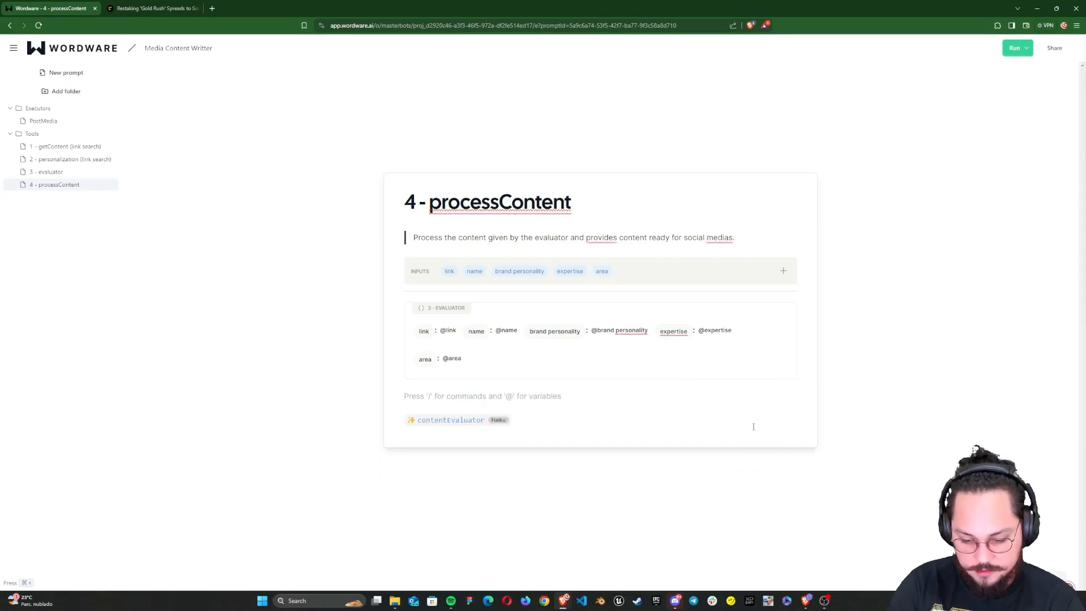
- Add three unnumbered lines quoting @3 - evaluator.2 - personalization (link search) variables personalization1, personalization2 and personalization3 below the linked evaluator
{"action": "key", "text": "ctrl+v"}
{"action": "left_click", "coordinate": [422, 396]}
{"action": "key", "text": "BackSpace"}
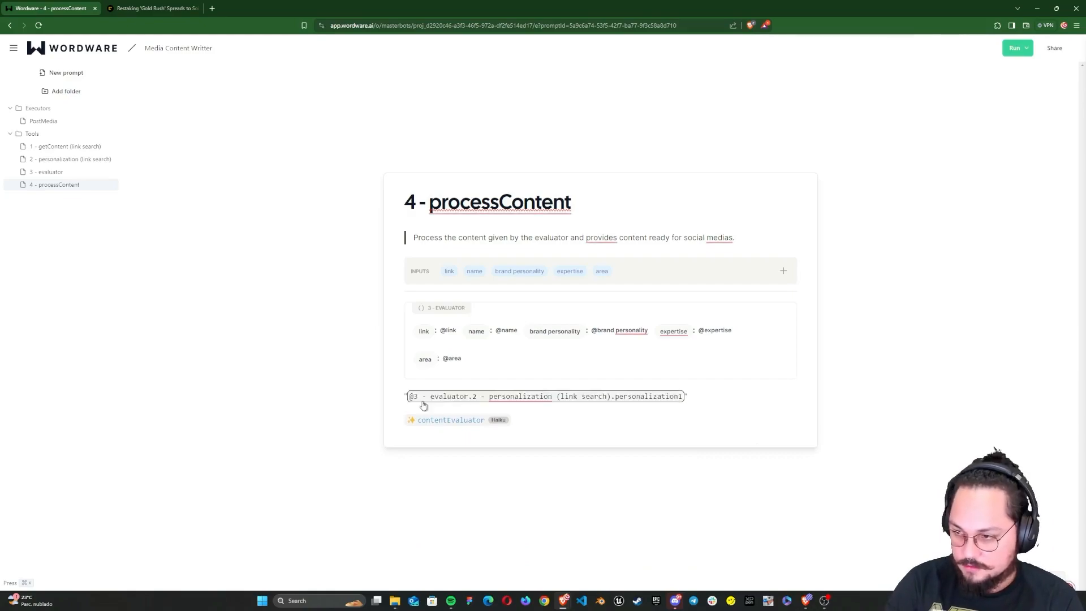
{"action": "left_click", "coordinate": [704, 397]}
{"action": "key", "text": "Return"}
{"action": "key", "text": "ctrl+v"}
{"action": "key", "text": "Left"}
{"action": "key", "text": "BackSpace"}
{"action": "type", "text": "@2"}
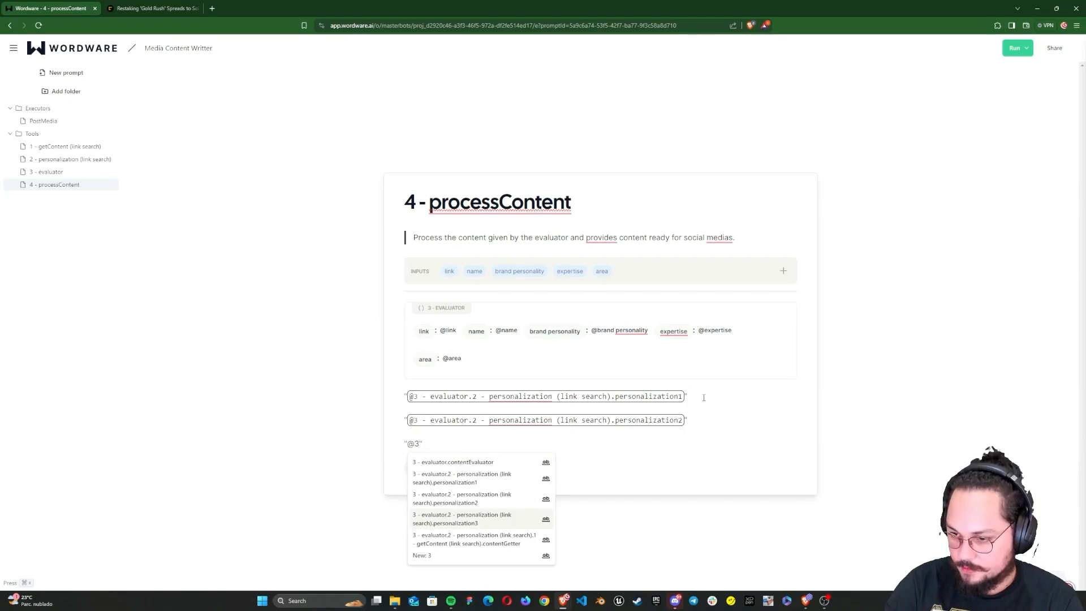
{"action": "key", "text": "Return"}
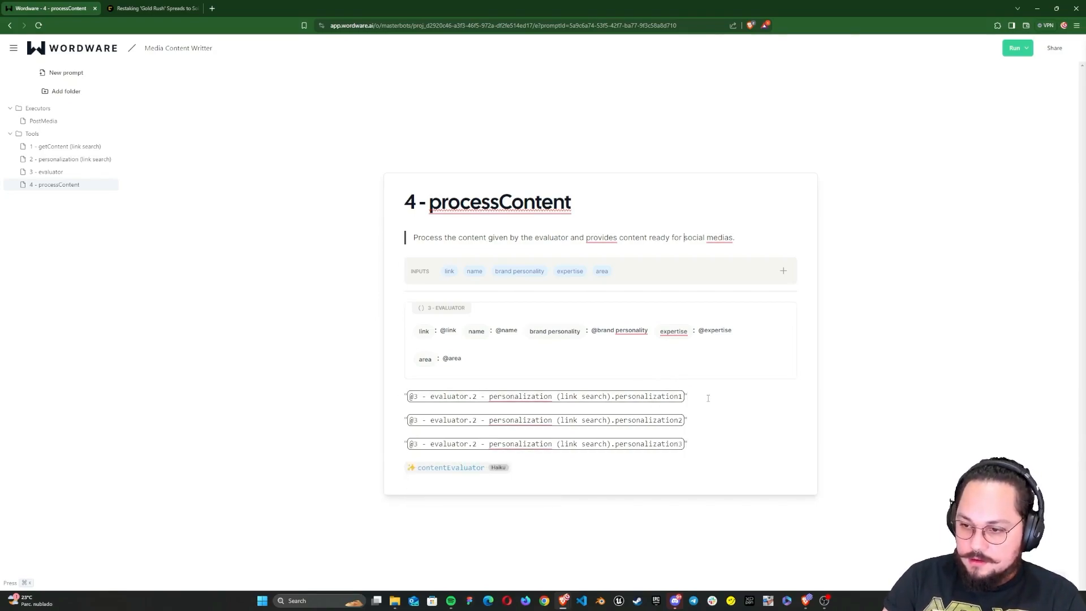
- Insert an If-Else block between the linked evaluator and the personalization lines, and delete its ELSE branch
{"action": "key", "text": "Down"}
{"action": "key", "text": "Return"}
{"action": "type", "text": "/if"}
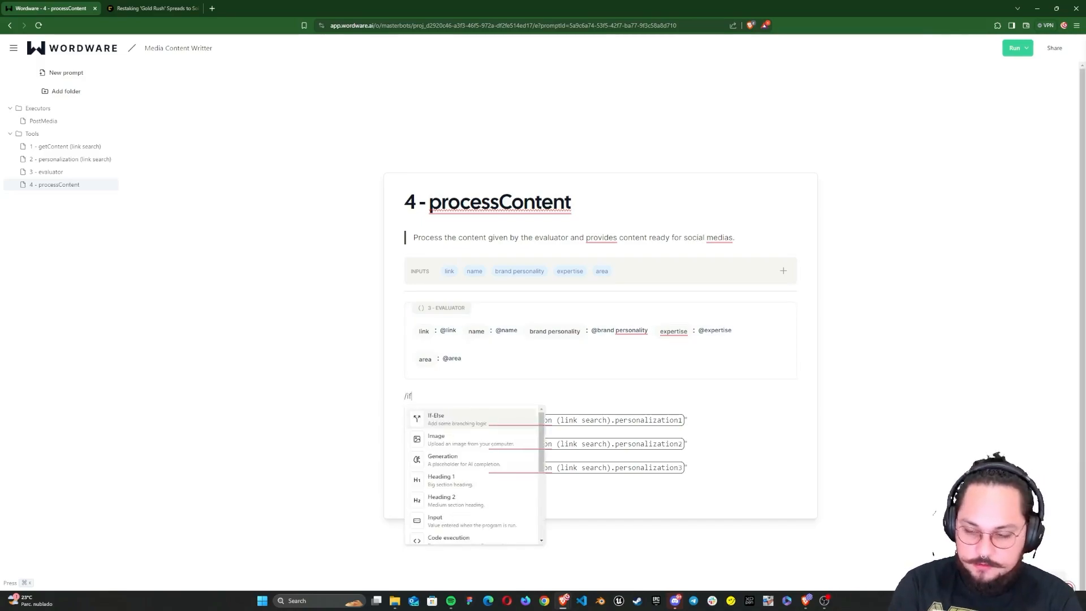
{"action": "key", "text": "Return"}
{"action": "left_click", "coordinate": [490, 419]}
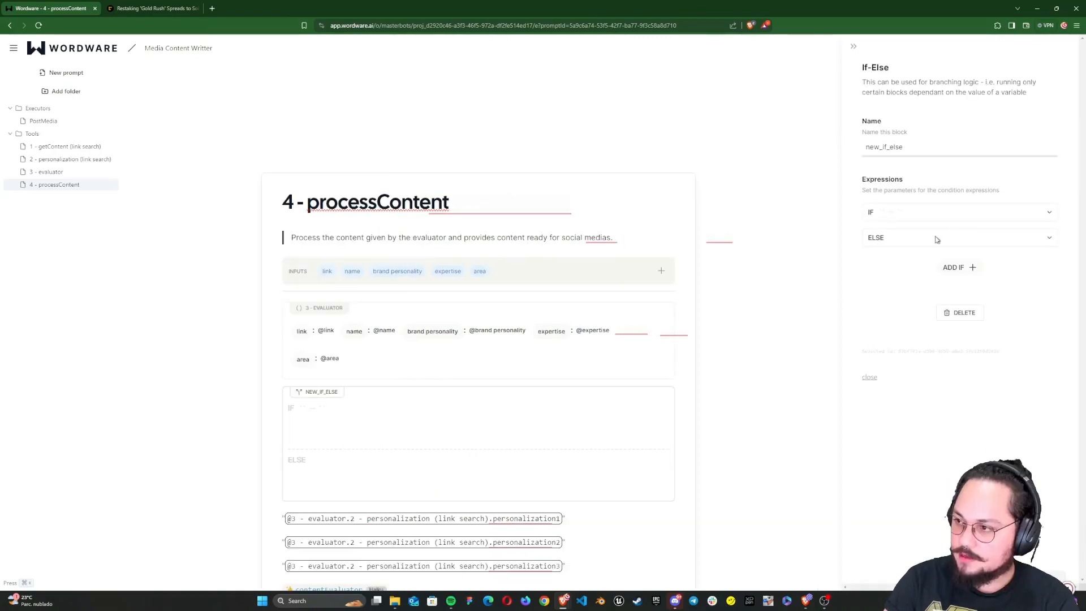
{"action": "left_click", "coordinate": [1044, 242]}
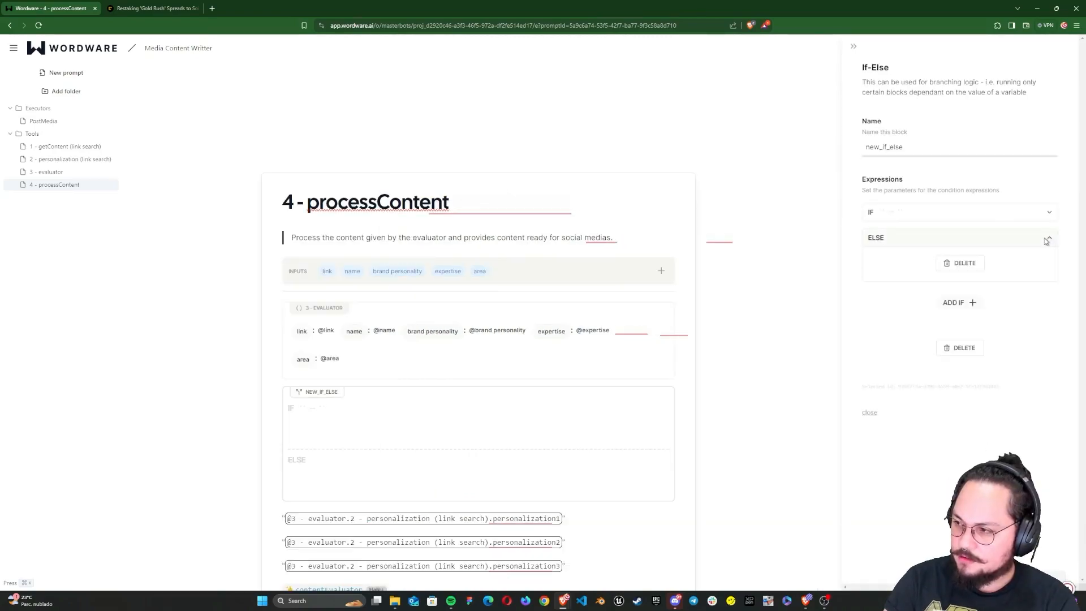
{"action": "left_click", "coordinate": [956, 263]}
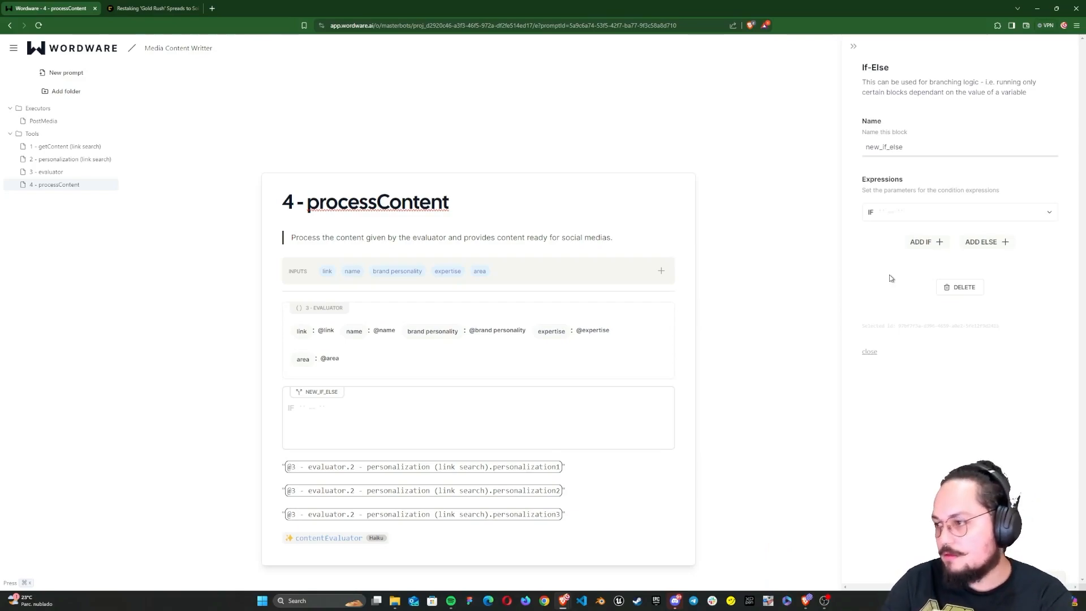
- Add two ELSE IF branches to the If-Else block and set the expression type of all three conditions to Contains
{"action": "left_click", "coordinate": [933, 242]}
{"action": "left_click", "coordinate": [928, 266]}
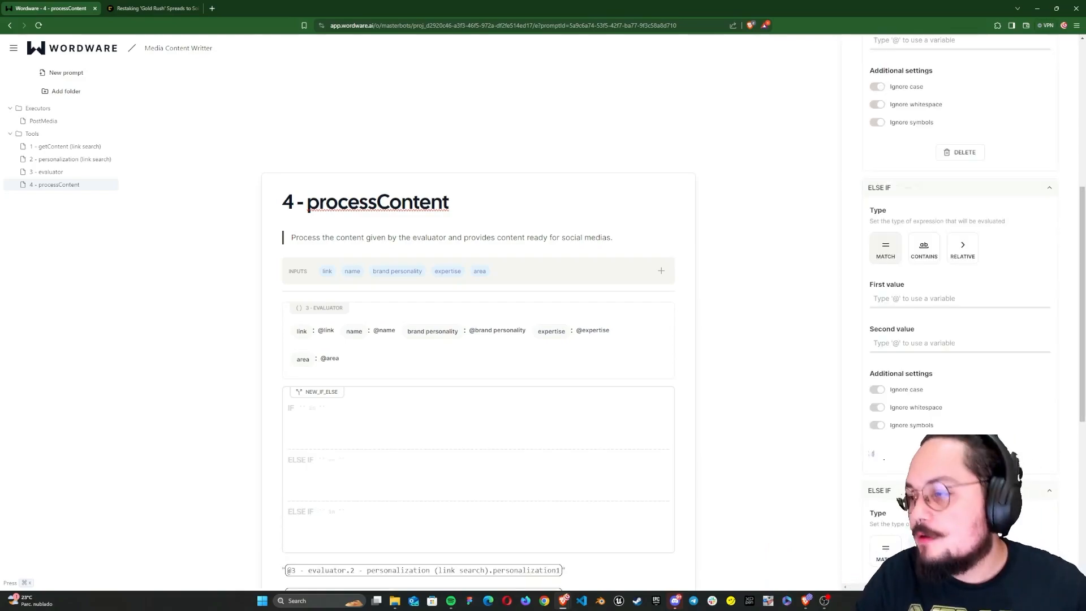
{"action": "left_click", "coordinate": [924, 249]}
{"action": "scroll", "coordinate": [939, 302], "scroll_direction": "up", "scroll_amount": 4}
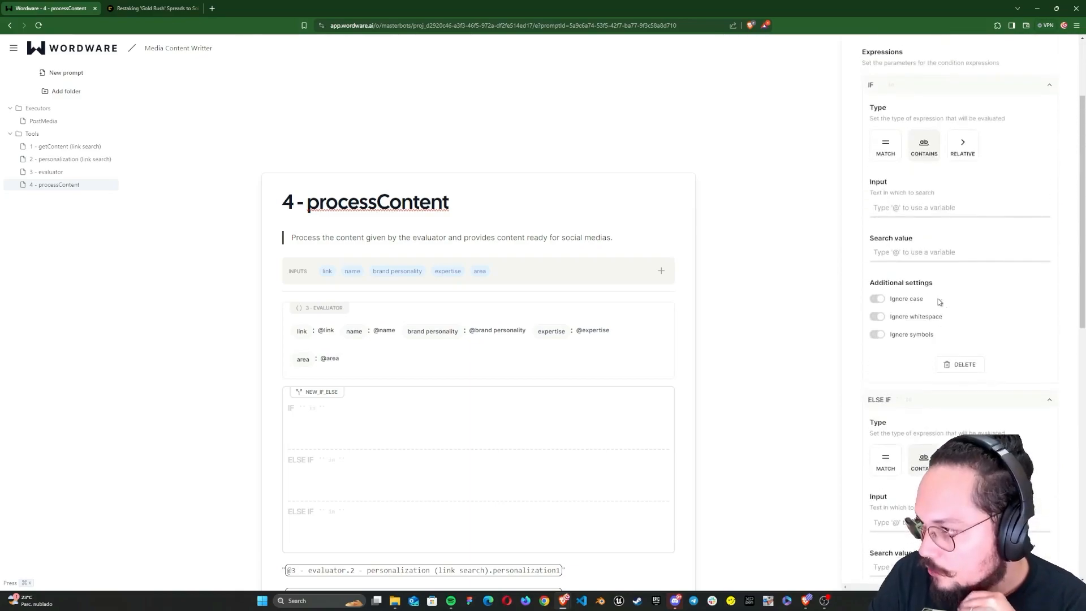
- Make the IF condition search @3 - evaluator.contentEvaluator for the value Article #1
{"action": "left_click", "coordinate": [933, 207]}
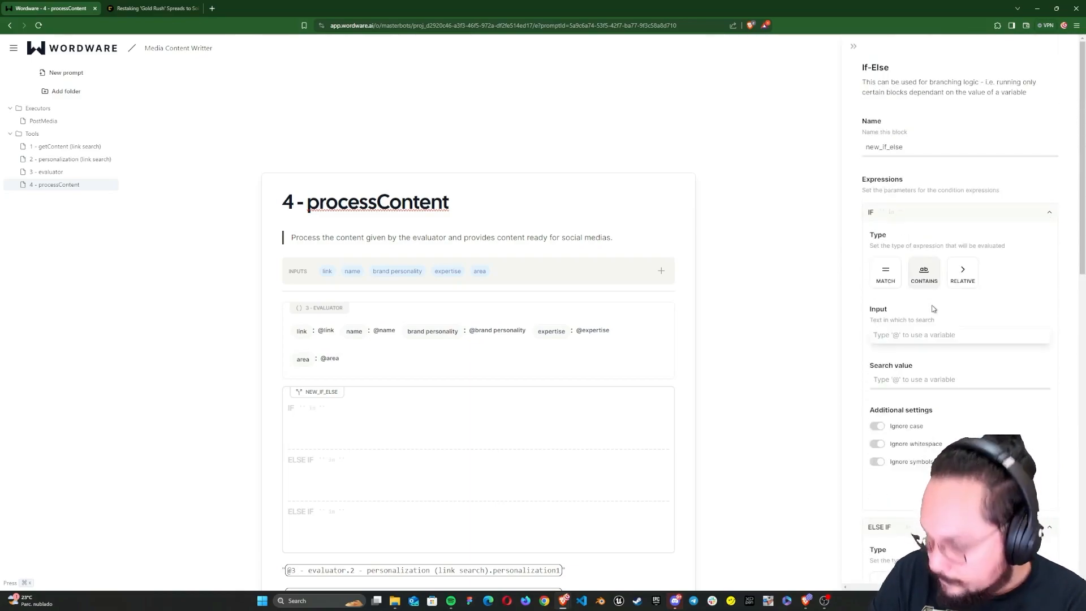
{"action": "type", "text": "@"}
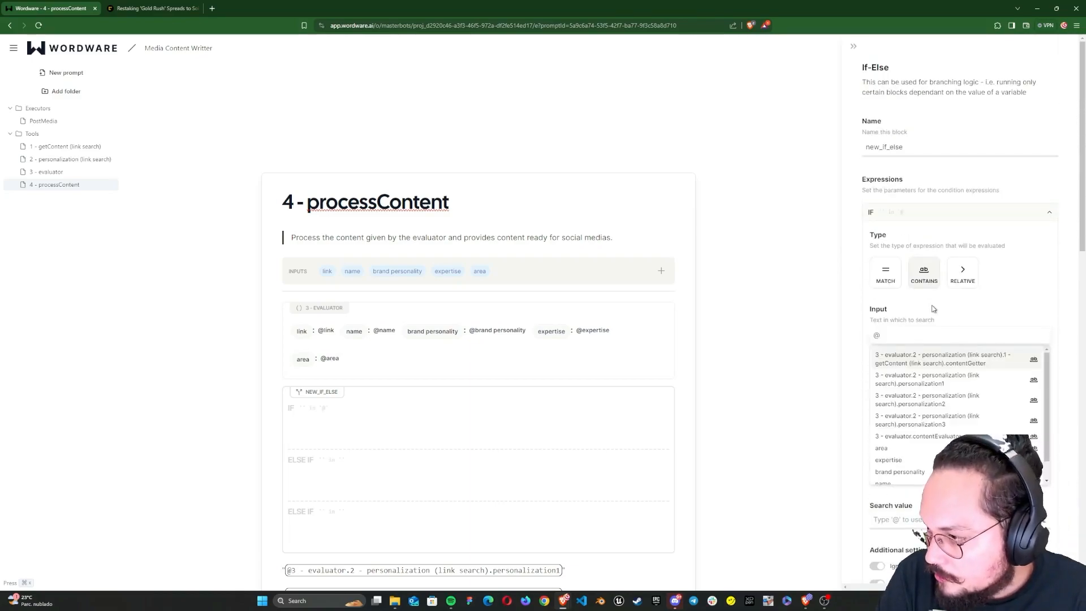
{"action": "key", "text": "Down"}
{"action": "key", "text": "Down"}
{"action": "key", "text": "Down"}
{"action": "key", "text": "Down"}
{"action": "key", "text": "Return"}
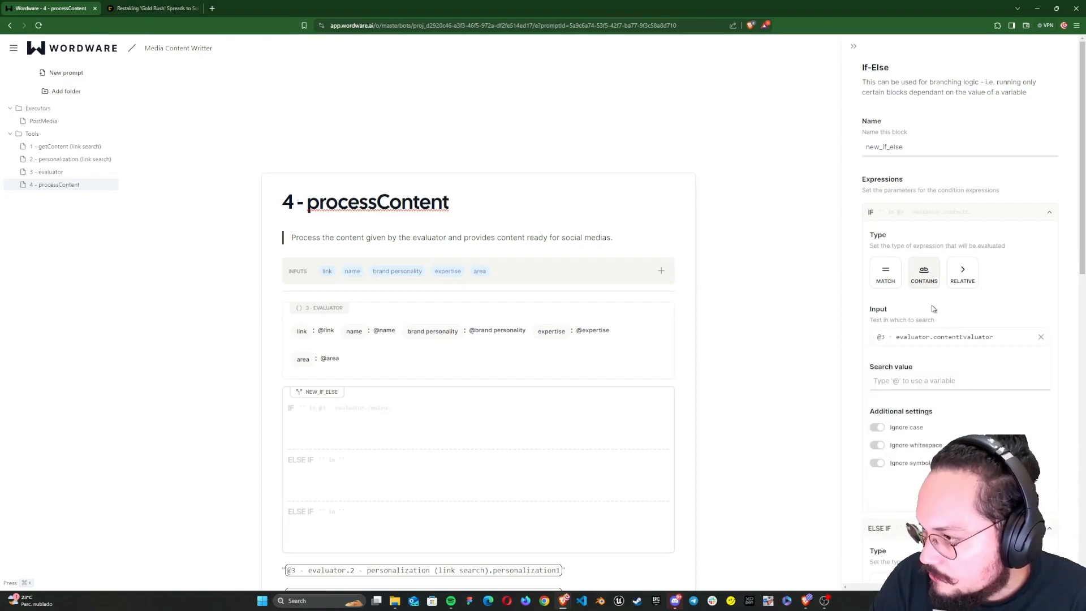
{"action": "key", "text": "Tab"}
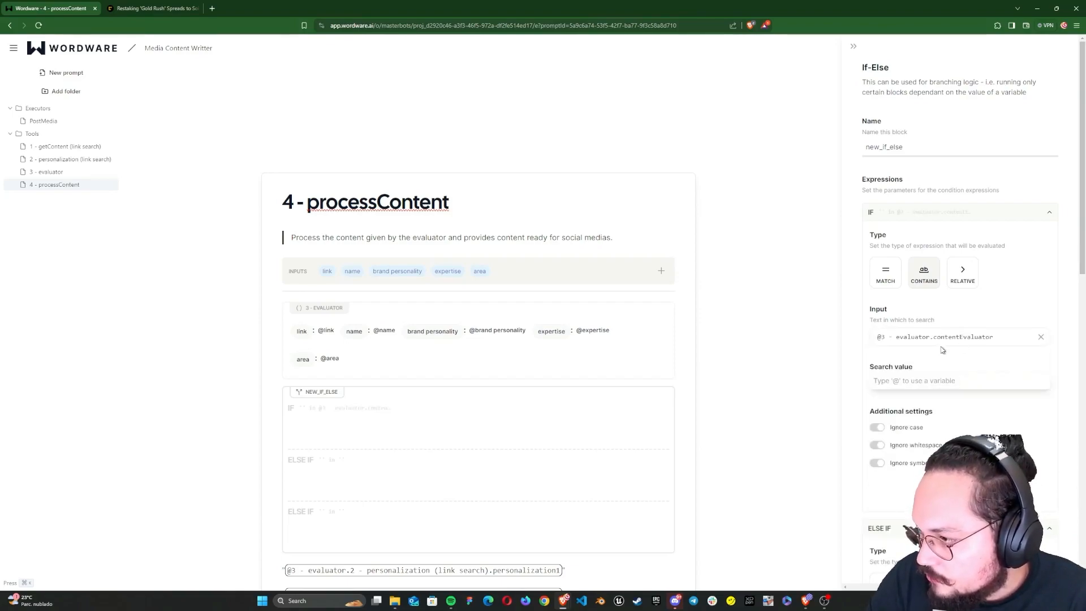
{"action": "type", "text": "Article #1"}
- Set the search values of the two ELSE IF conditions to Article #2 and Article #3
{"action": "key", "text": "ctrl+a"}
{"action": "key", "text": "ctrl+c"}
{"action": "scroll", "coordinate": [896, 440], "scroll_direction": "down", "scroll_amount": 6}
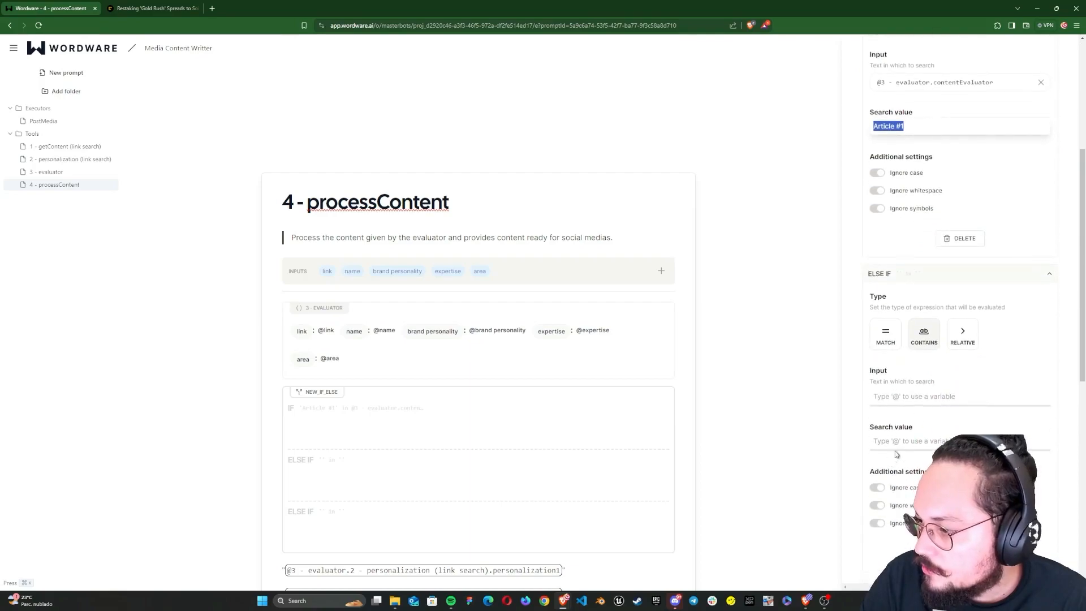
{"action": "left_click", "coordinate": [898, 445]}
{"action": "key", "text": "ctrl+v"}
{"action": "scroll", "coordinate": [898, 447], "scroll_direction": "down", "scroll_amount": 3}
{"action": "key", "text": "BackSpace"}
{"action": "type", "text": "2"}
{"action": "scroll", "coordinate": [934, 381], "scroll_direction": "down", "scroll_amount": 5}
{"action": "left_click", "coordinate": [935, 375]}
{"action": "key", "text": "ctrl+v"}
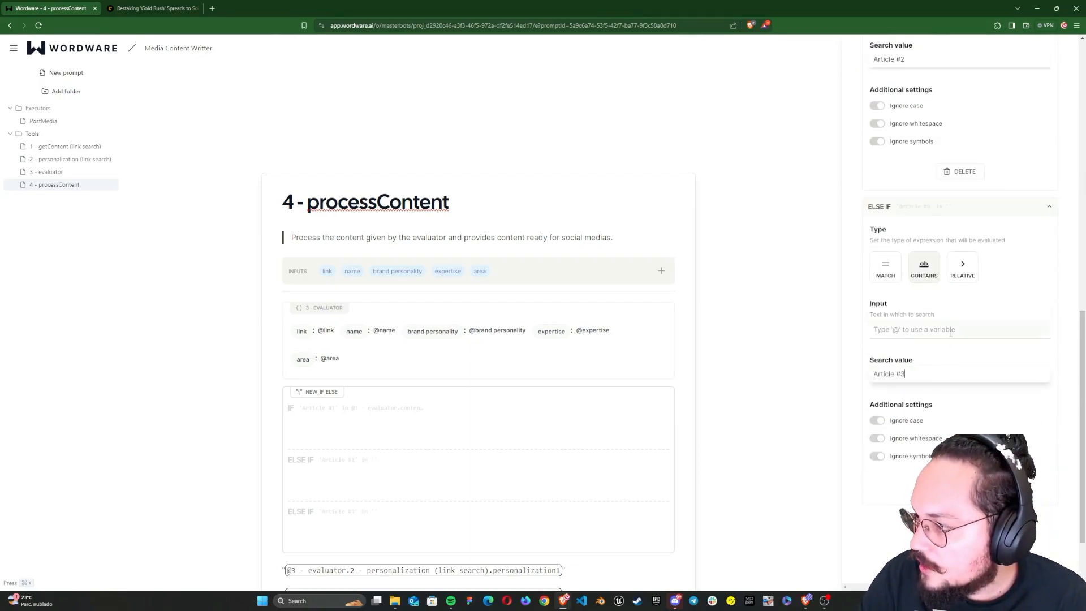
- Set the input of both ELSE IF conditions to the @3 - evaluator.contentEvaluator variable
{"action": "left_click", "coordinate": [952, 334]}
{"action": "left_click", "coordinate": [946, 362]}
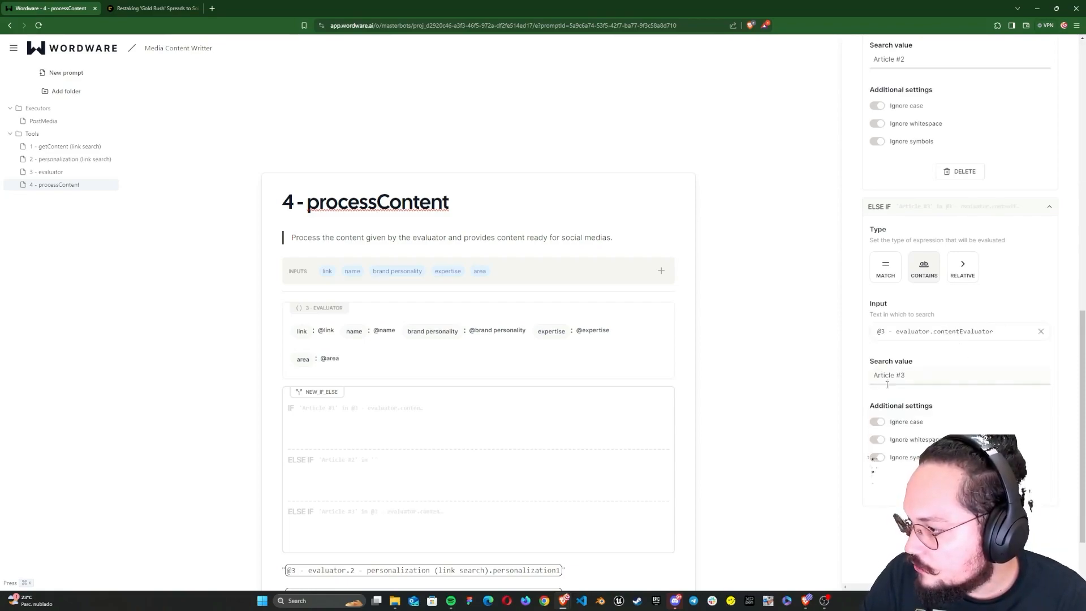
{"action": "scroll", "coordinate": [916, 305], "scroll_direction": "up", "scroll_amount": 4}
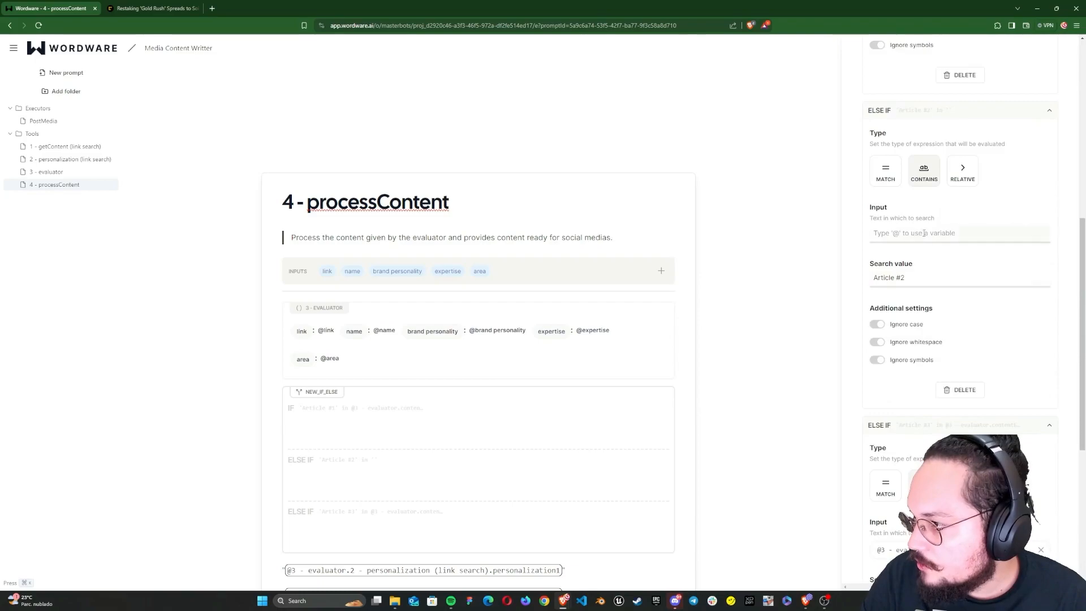
{"action": "left_click", "coordinate": [924, 233]}
{"action": "type", "text": "@"}
{"action": "left_click", "coordinate": [934, 335]}
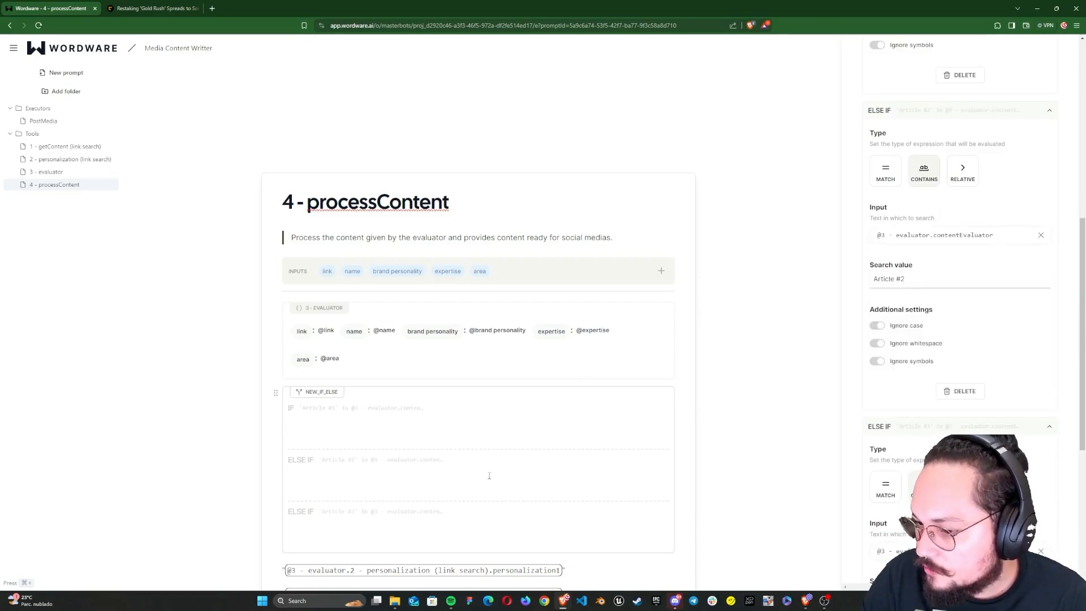
- Rename the If-Else block to select_article
{"action": "scroll", "coordinate": [490, 473], "scroll_direction": "down", "scroll_amount": 3}
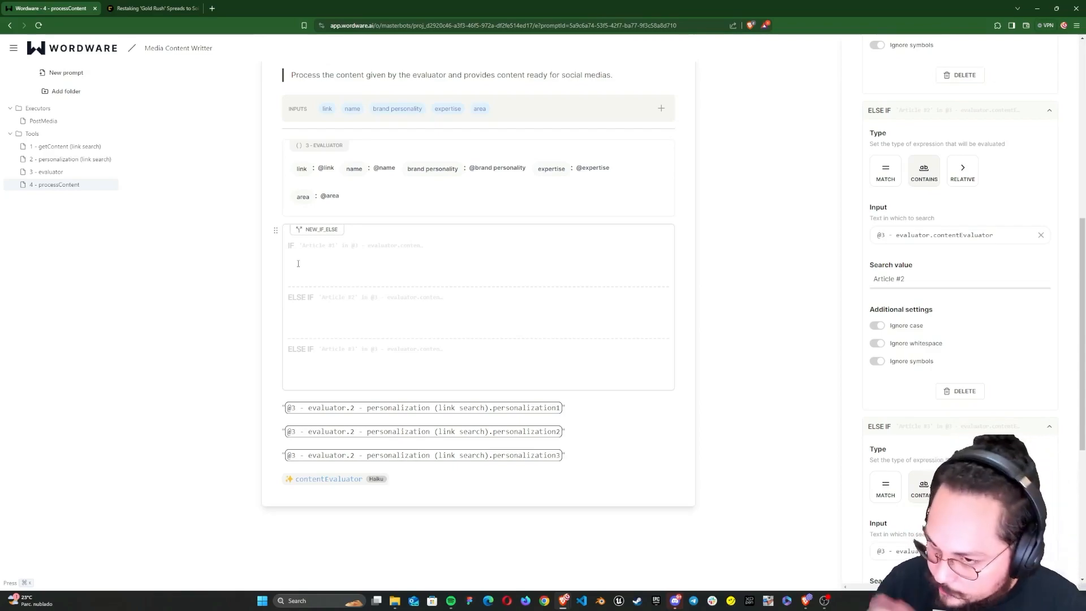
{"action": "scroll", "coordinate": [972, 254], "scroll_direction": "up", "scroll_amount": 7}
{"action": "double_click", "coordinate": [907, 142]}
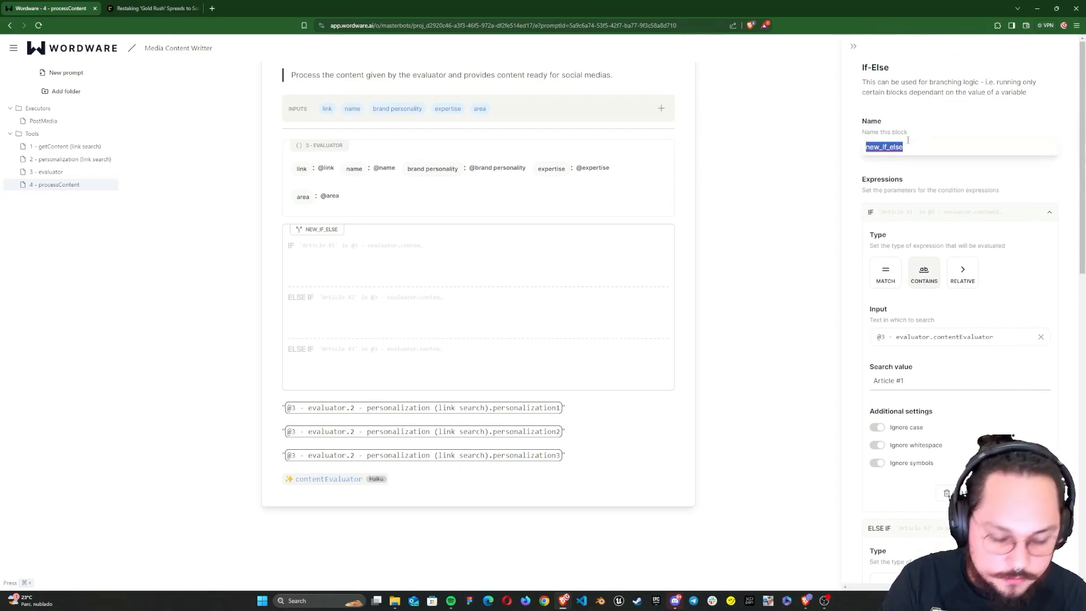
{"action": "type", "text": "select_article"}
{"action": "left_click", "coordinate": [895, 177]}
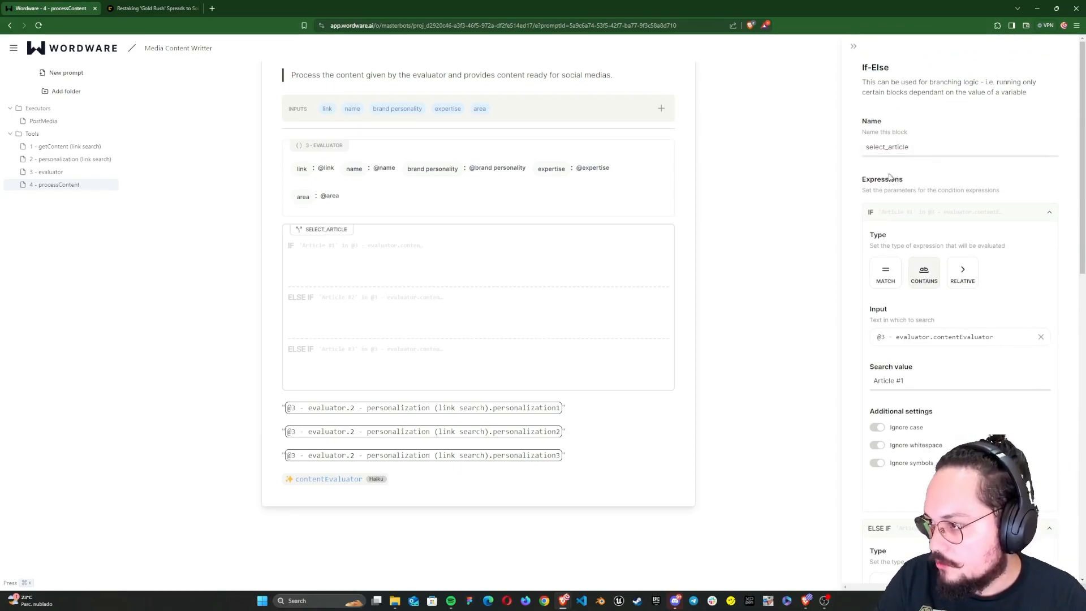
{"action": "scroll", "coordinate": [938, 385], "scroll_direction": "down", "scroll_amount": 15}
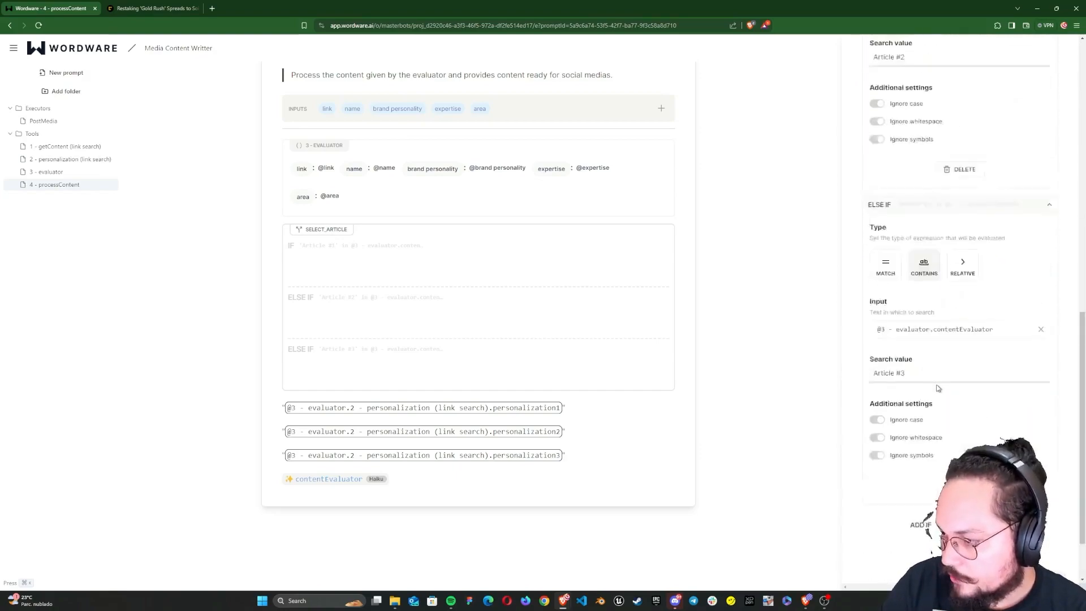
- Move the personalization1, personalization2 and personalization3 lines into the matching IF and ELSE IF branches of select_article
{"action": "left_click", "coordinate": [764, 396]}
{"action": "left_click_drag", "start_coordinate": [400, 408], "coordinate": [422, 272]}
{"action": "left_click_drag", "start_coordinate": [395, 431], "coordinate": [422, 346]}
{"action": "left_click_drag", "start_coordinate": [395, 456], "coordinate": [422, 436]}
{"action": "scroll", "coordinate": [449, 345], "scroll_direction": "up", "scroll_amount": 2}
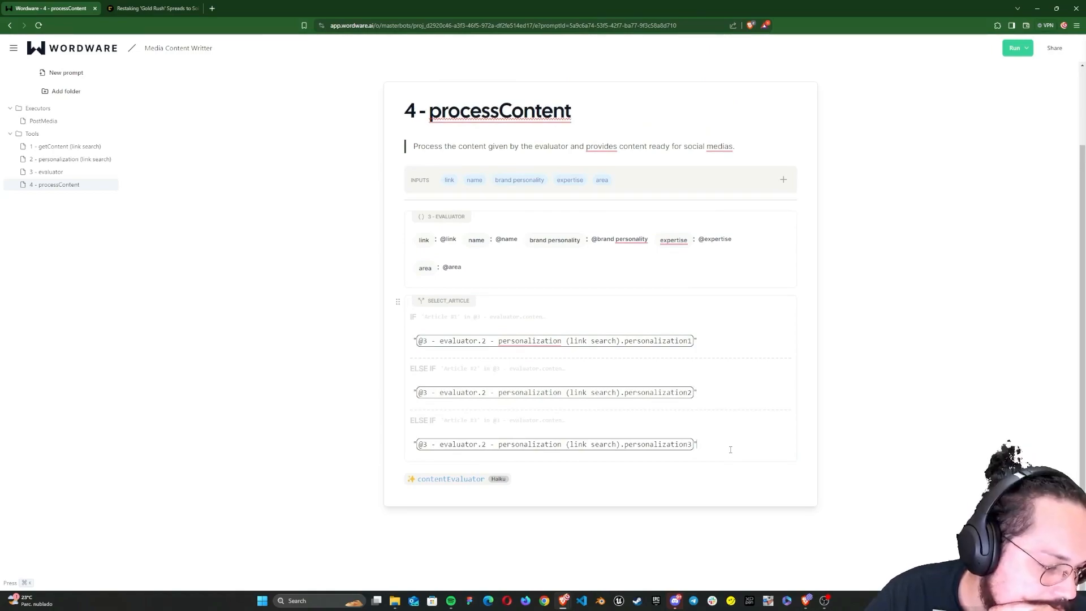
- Insert a second If-Else block between select_article and contentEvaluator, and delete its ELSE branch
{"action": "key", "text": "Return"}
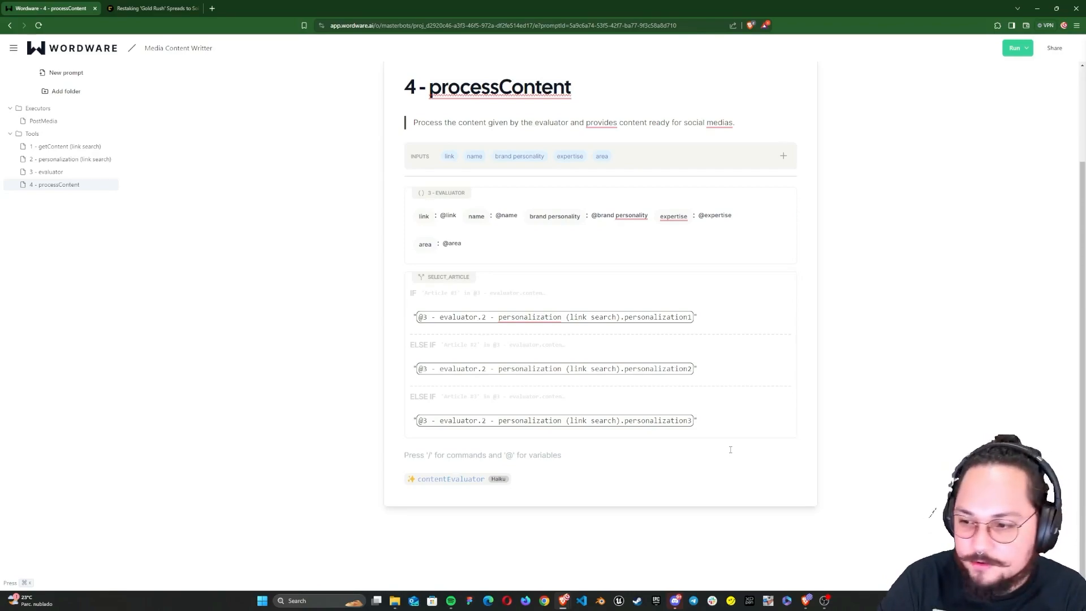
{"action": "type", "text": "/"}
{"action": "key", "text": "Down"}
{"action": "key", "text": "Down"}
{"action": "key", "text": "Down"}
{"action": "key", "text": "Down"}
{"action": "key", "text": "Down"}
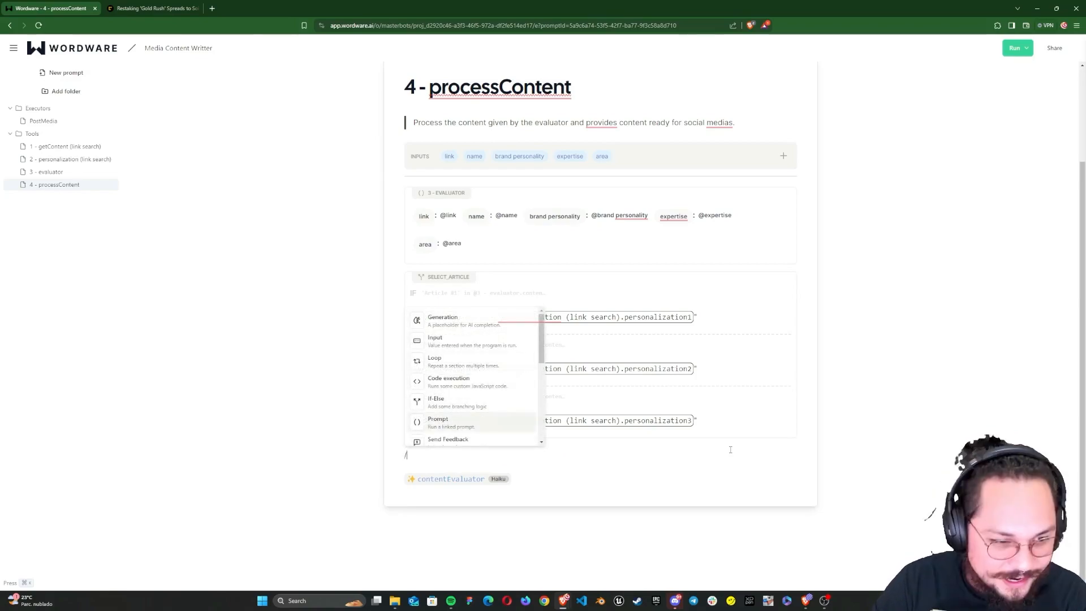
{"action": "key", "text": "Up"}
{"action": "key", "text": "Up"}
{"action": "key", "text": "Down"}
{"action": "key", "text": "Return"}
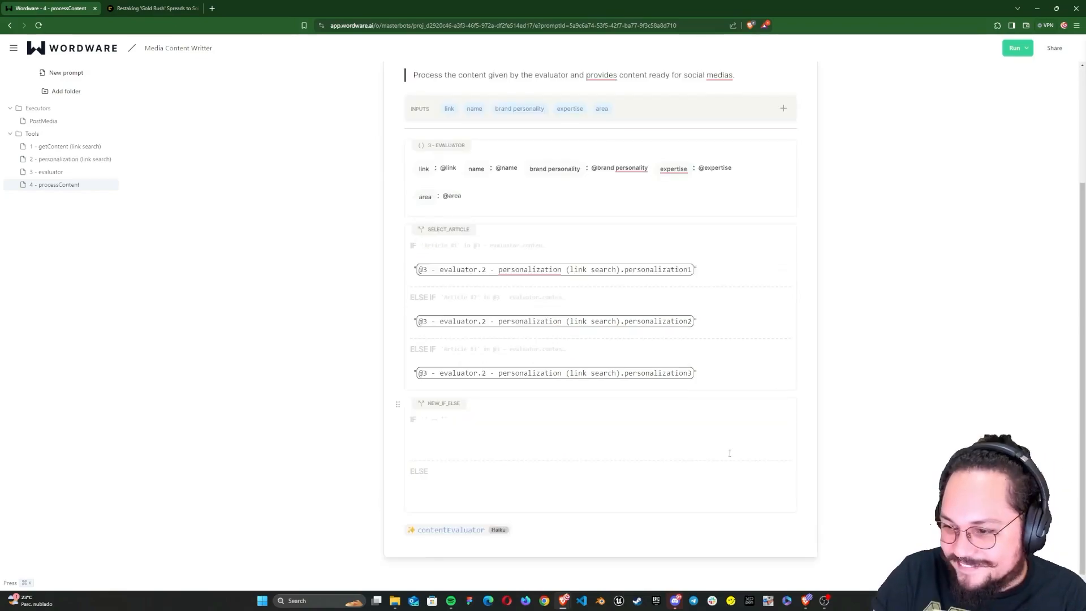
{"action": "left_click", "coordinate": [437, 408]}
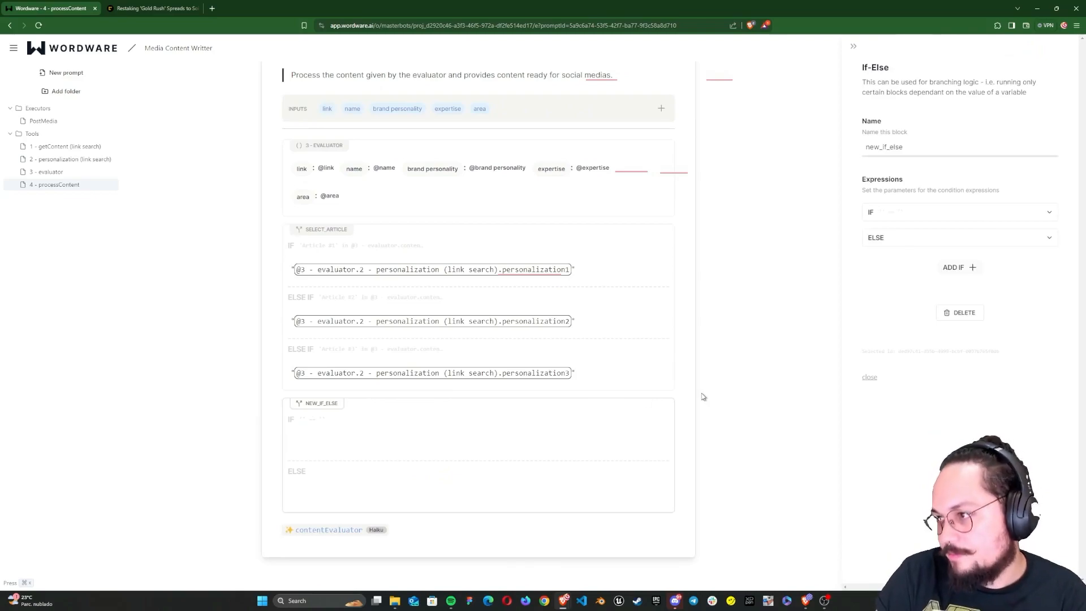
{"action": "left_click", "coordinate": [982, 238]}
{"action": "left_click", "coordinate": [950, 266]}
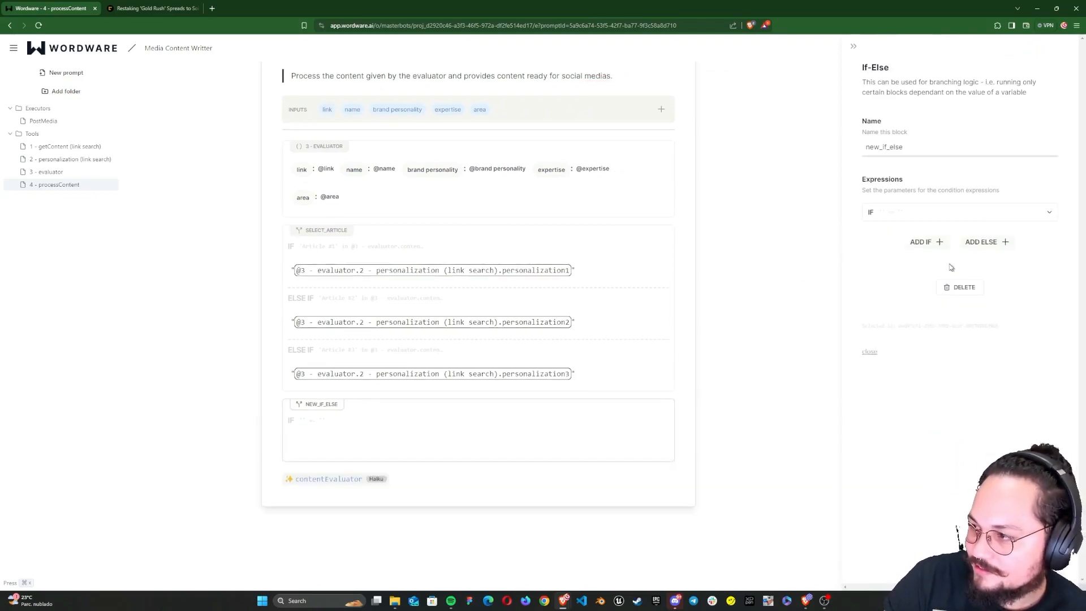
{"action": "left_click", "coordinate": [917, 212]}
{"action": "left_click", "coordinate": [924, 272]}
{"action": "left_click", "coordinate": [910, 336]}
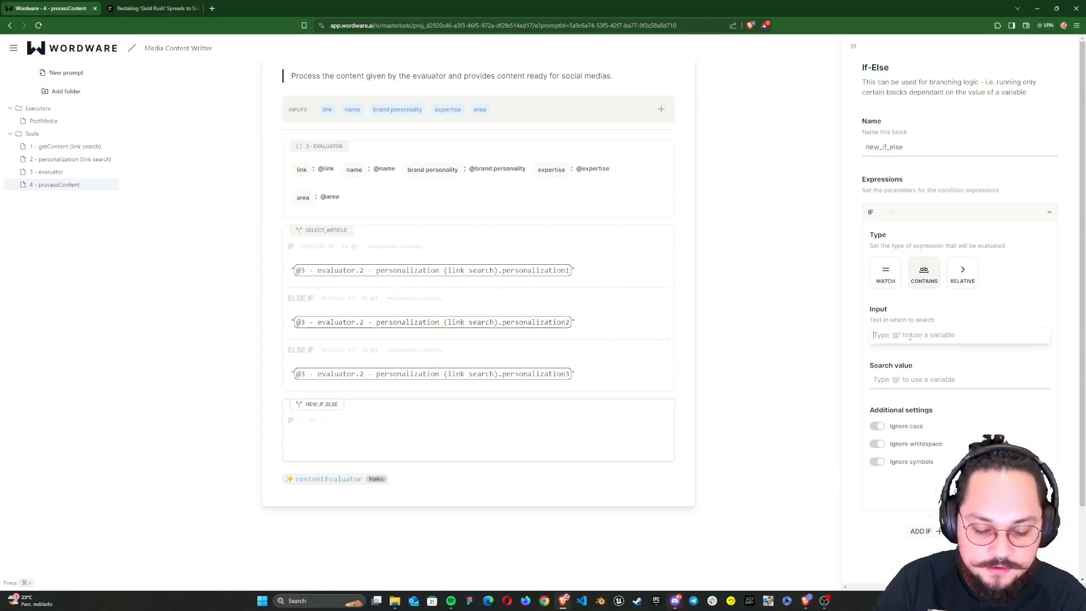
{"action": "type", "text": "@so"}
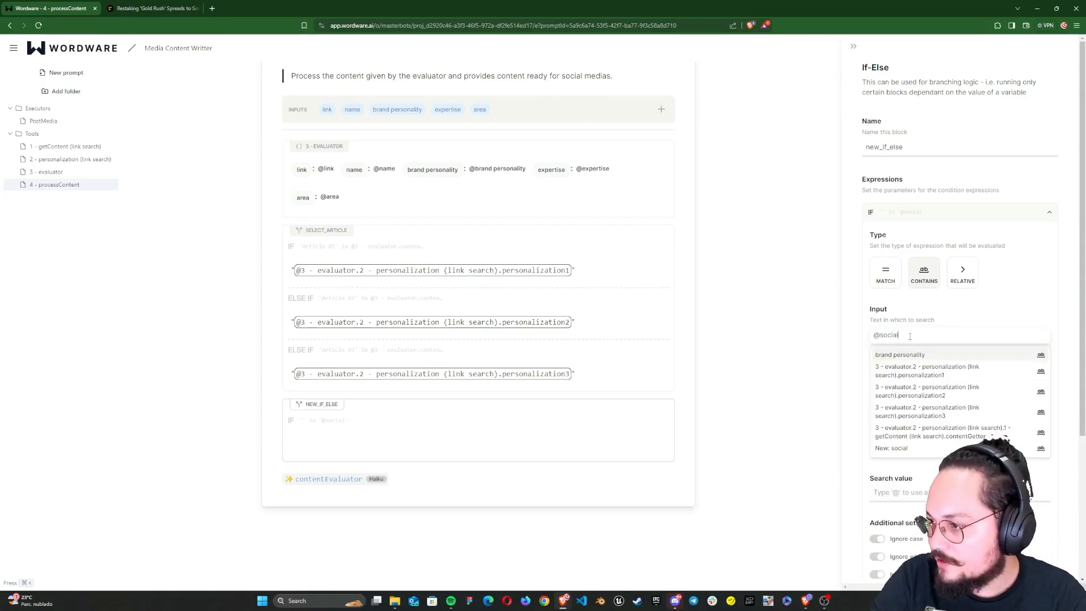
- Add a new input to the 4 - processContent prompt and name it social media
{"action": "left_click", "coordinate": [685, 302]}
{"action": "left_click", "coordinate": [783, 109]}
{"action": "left_click", "coordinate": [636, 110]}
{"action": "double_click", "coordinate": [913, 155]}
{"action": "type", "text": "social media"}
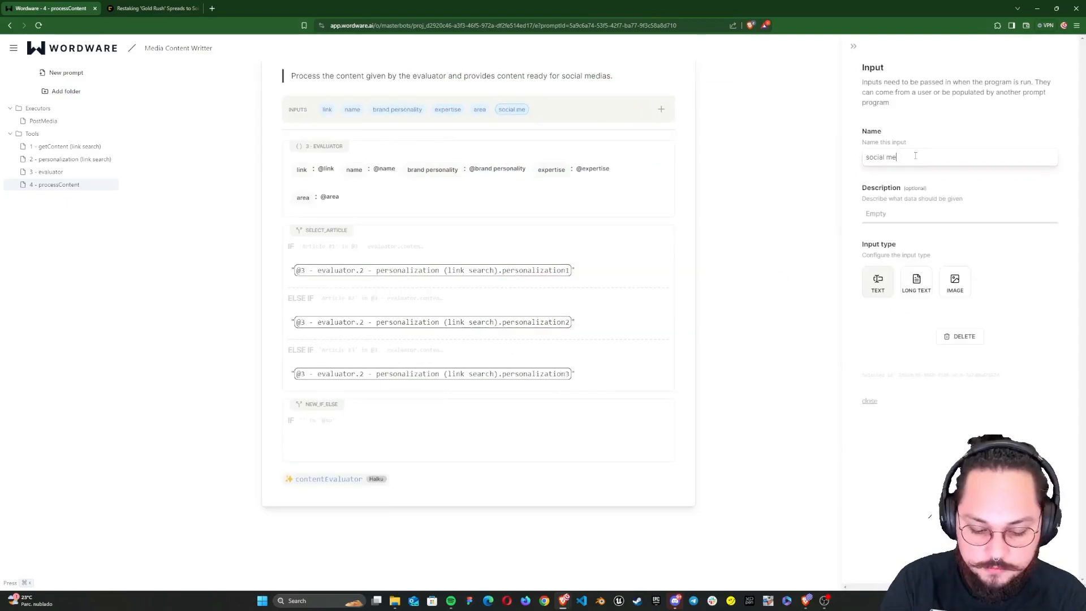
- Rename the second If-Else block, the one with the empty branch, to social_media_exceptions
{"action": "left_click", "coordinate": [856, 48]}
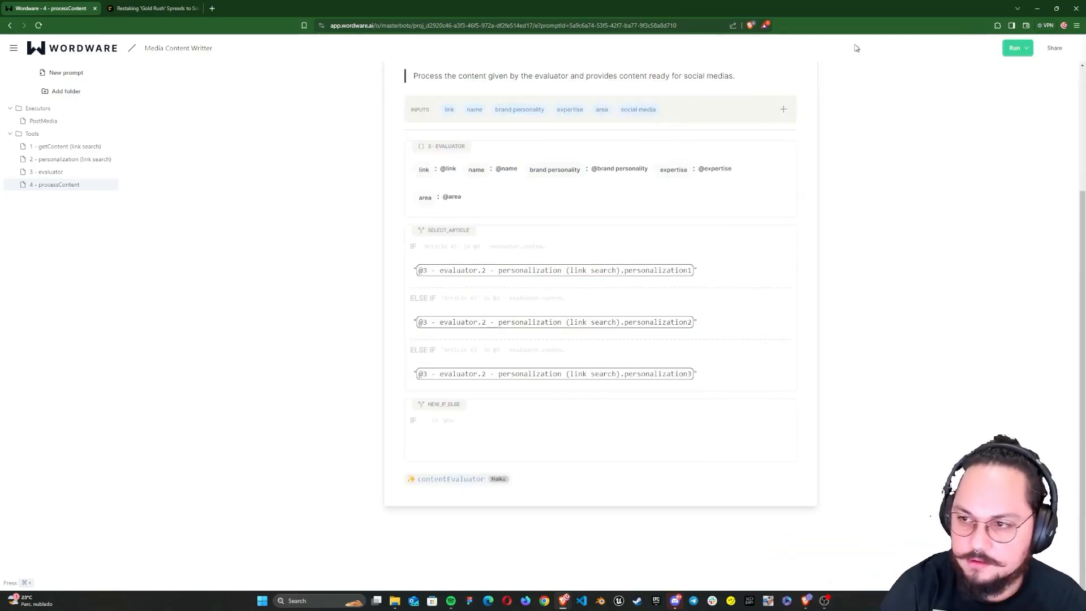
{"action": "left_click", "coordinate": [443, 405]}
{"action": "double_click", "coordinate": [905, 150]}
{"action": "type", "text": "social_media_"}
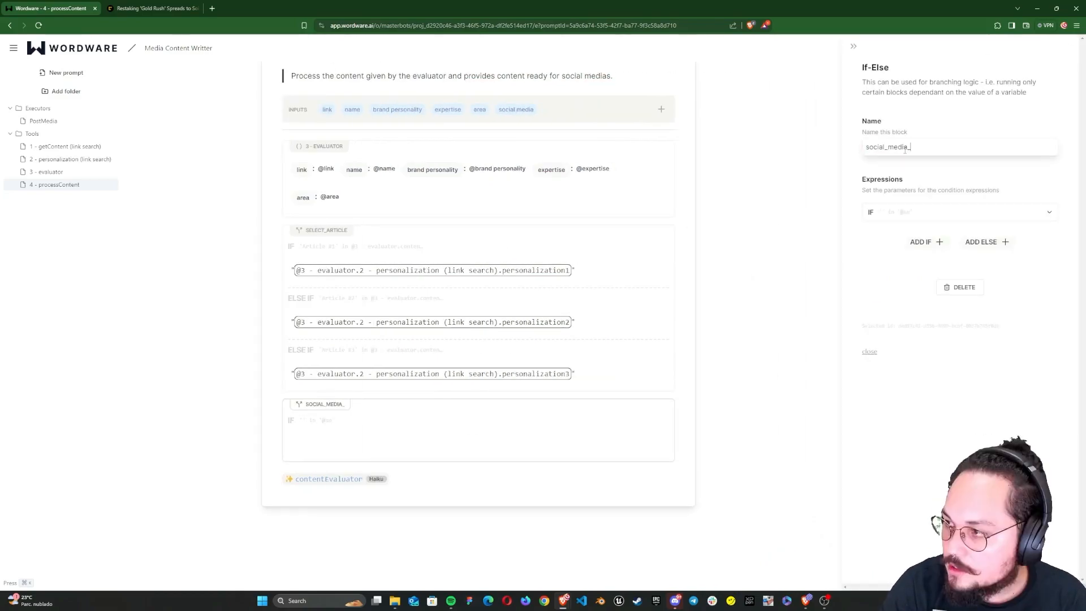
{"action": "type", "text": "exce"}
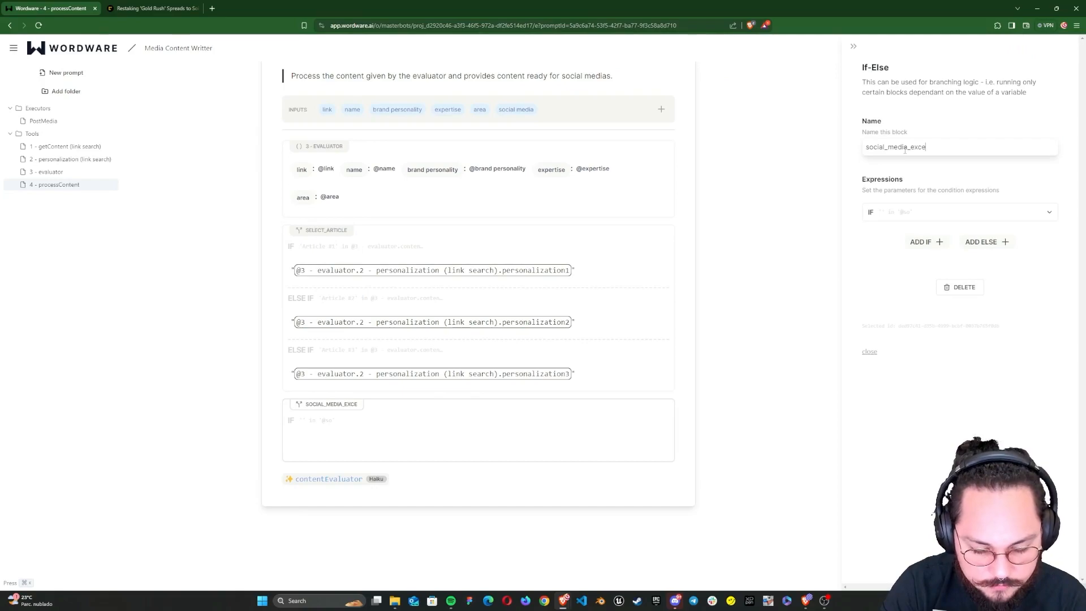
{"action": "type", "text": "ptions"}
{"action": "left_click", "coordinate": [901, 212]}
{"action": "left_click", "coordinate": [895, 340]}
{"action": "key", "text": "Return"}
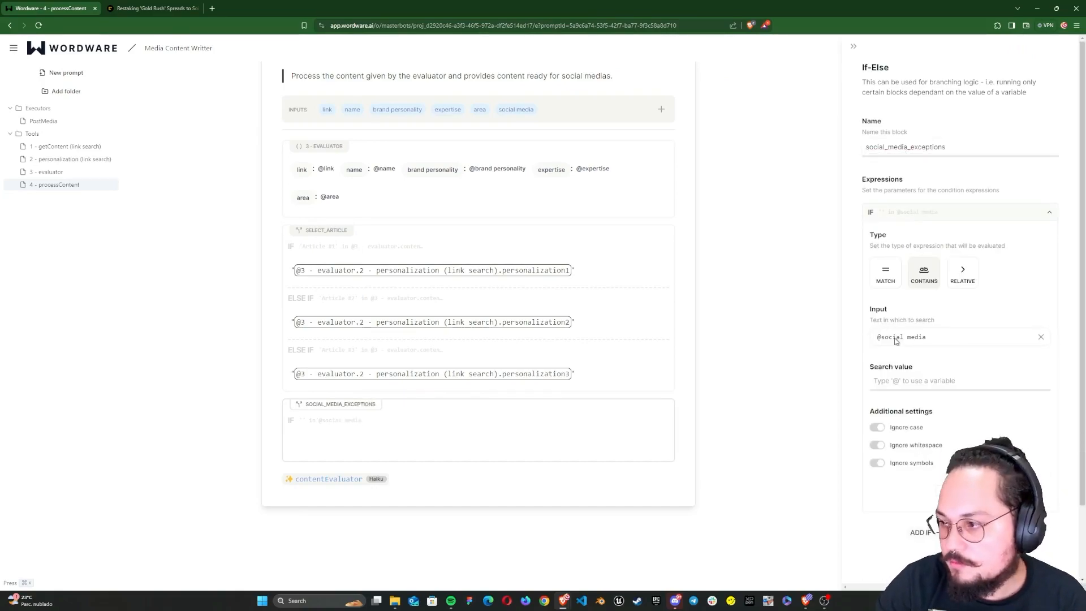
{"action": "left_click", "coordinate": [932, 381]}
{"action": "type", "text": "twitter"}
{"action": "scroll", "coordinate": [932, 274], "scroll_direction": "down", "scroll_amount": 2}
{"action": "key", "text": "ctrl+a"}
{"action": "left_click", "coordinate": [930, 274]}
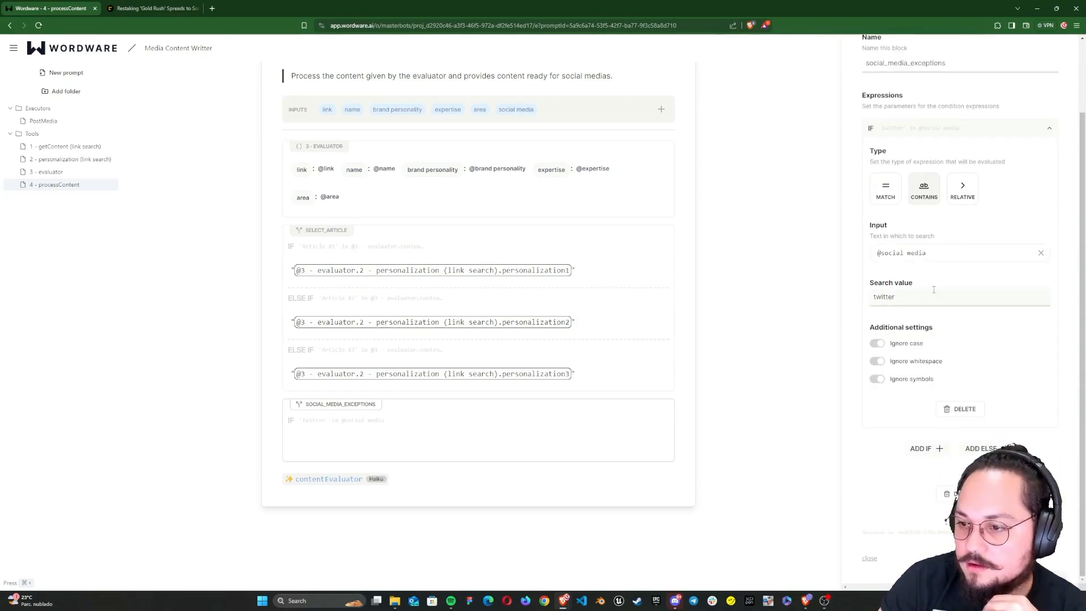
{"action": "double_click", "coordinate": [933, 289]}
{"action": "left_click", "coordinate": [933, 289]}
{"action": "double_click", "coordinate": [943, 289]}
{"action": "left_click", "coordinate": [946, 277]}
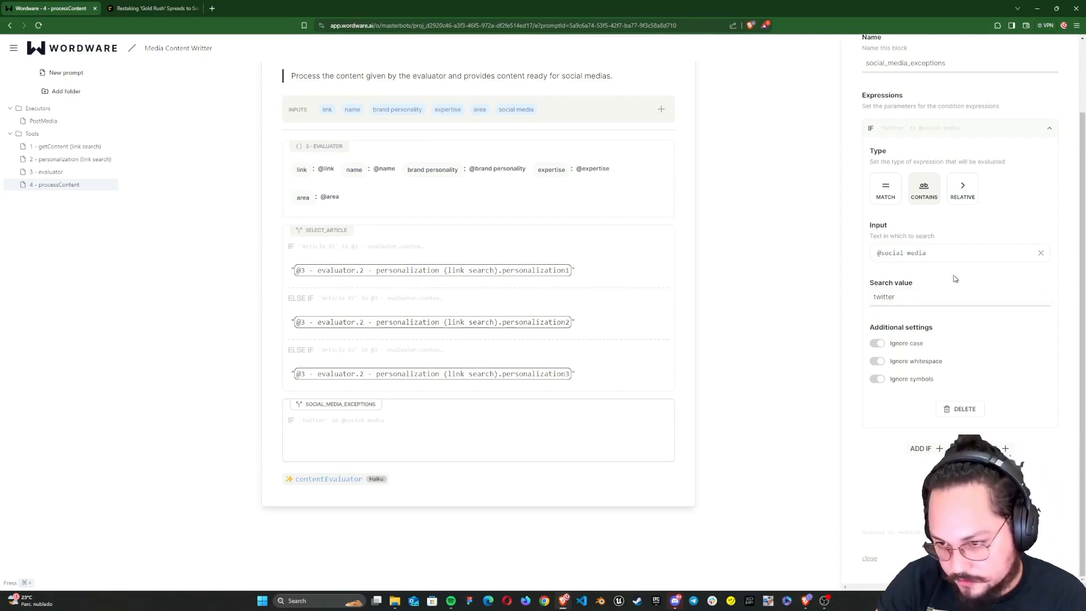
{"action": "scroll", "coordinate": [954, 278], "scroll_direction": "up", "scroll_amount": 3}
- Rename the contentEvaluator generation to mediaPosts, raise its creativity to about three quarters towards creative, and set its generation type to Full
{"action": "left_click", "coordinate": [851, 52]}
{"action": "left_click", "coordinate": [442, 446]}
{"action": "left_click", "coordinate": [450, 478]}
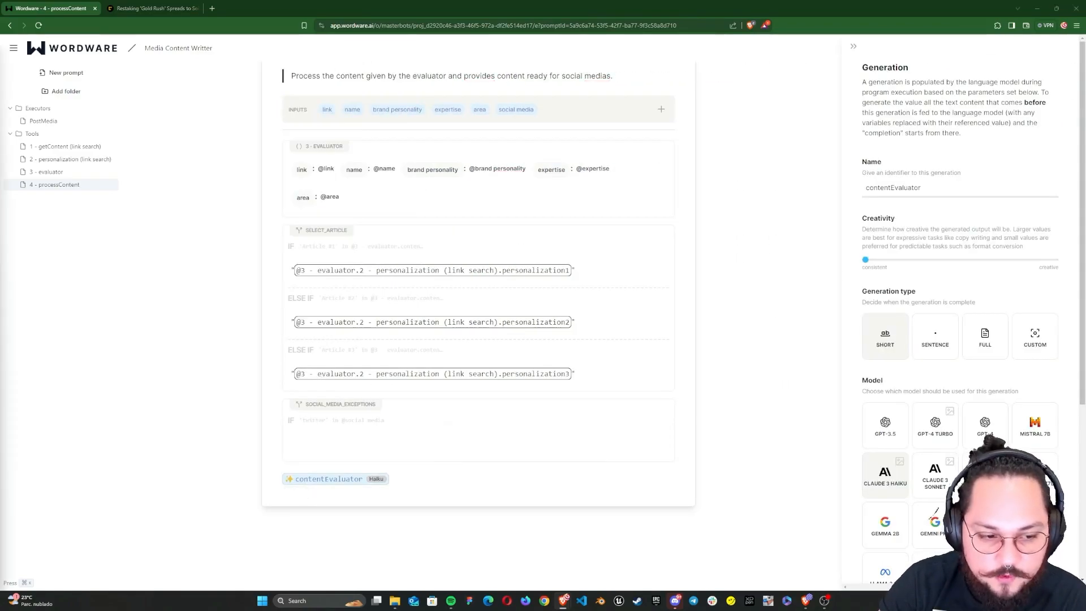
{"action": "double_click", "coordinate": [906, 194]}
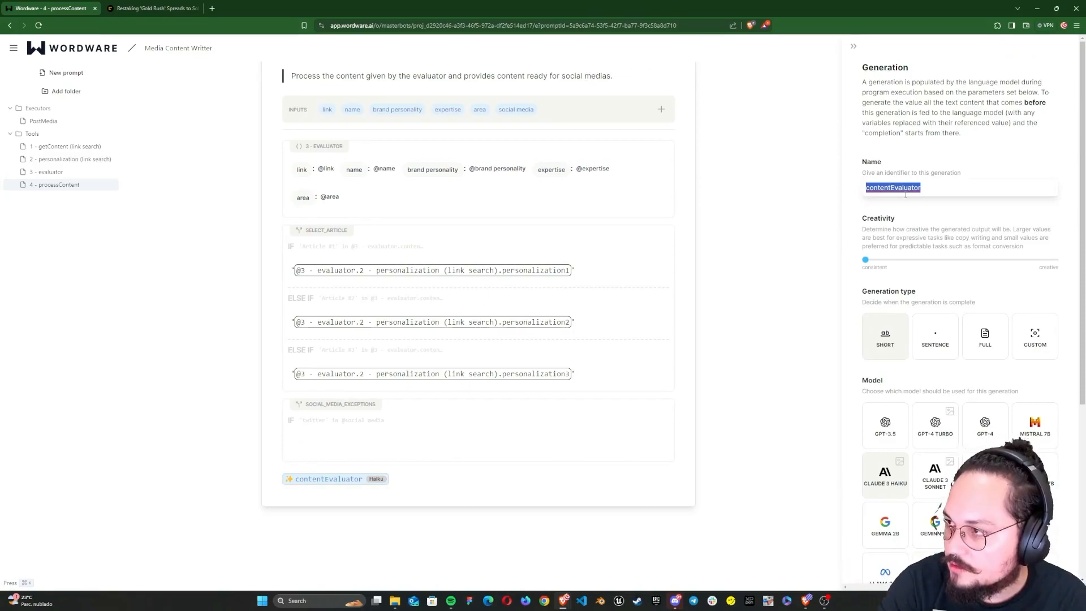
{"action": "type", "text": "mediaPosts"}
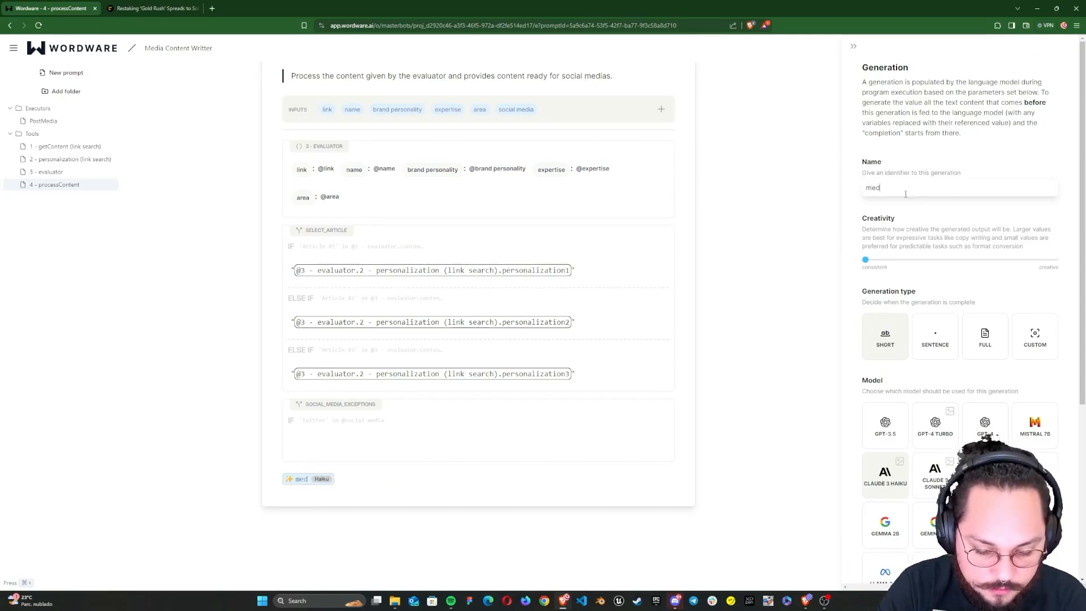
{"action": "left_click_drag", "start_coordinate": [866, 259], "coordinate": [1010, 255]}
{"action": "scroll", "coordinate": [985, 301], "scroll_direction": "down", "scroll_amount": 3}
{"action": "left_click", "coordinate": [984, 166]}
{"action": "scroll", "coordinate": [985, 165], "scroll_direction": "down", "scroll_amount": 1}
{"action": "left_click", "coordinate": [481, 436]}
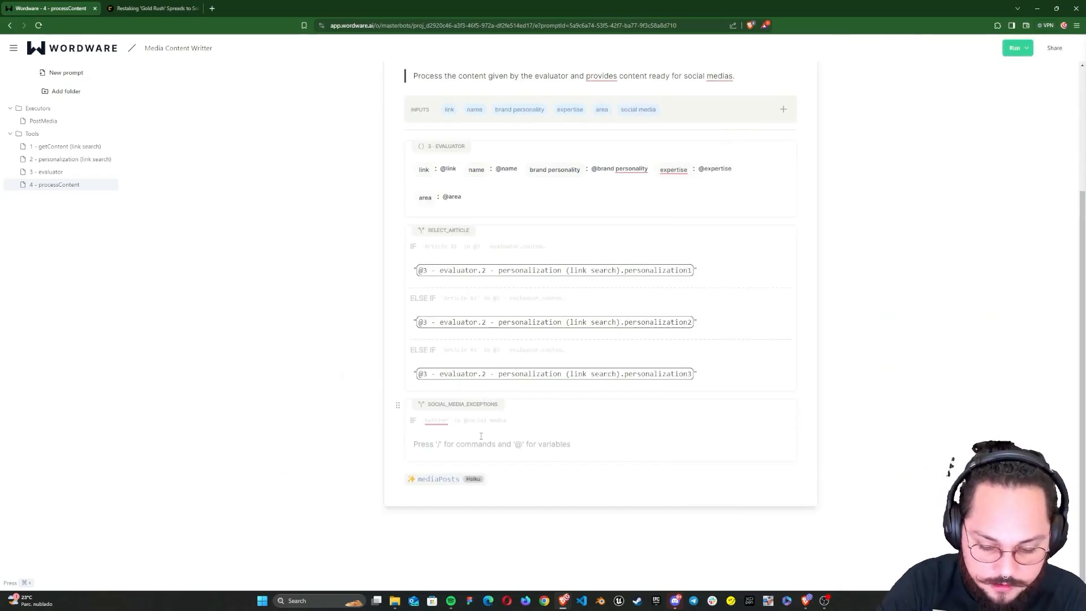
{"action": "left_click", "coordinate": [628, 193]}
{"action": "key", "text": "Return"}
{"action": "type", "text": "From the bl"}
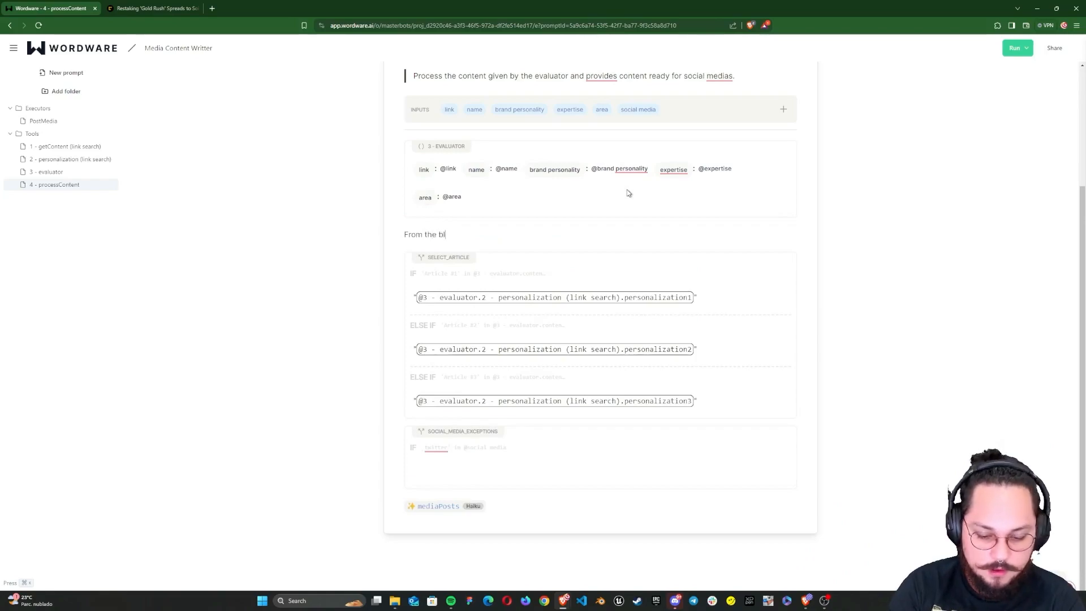
{"action": "type", "text": "og article below, create a"}
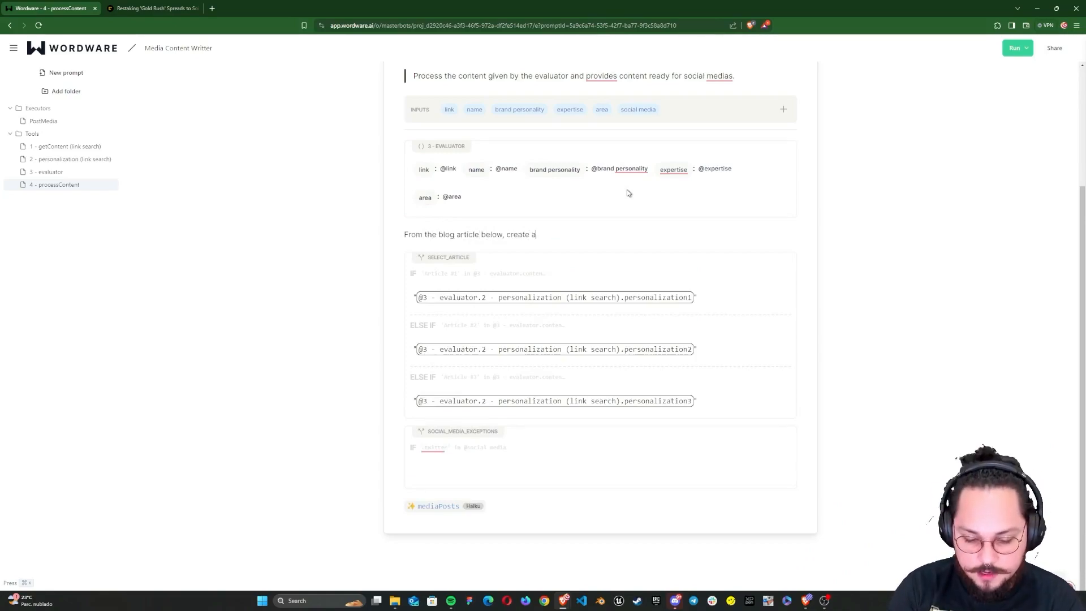
{"action": "type", "text": " social media post or posts for the "}
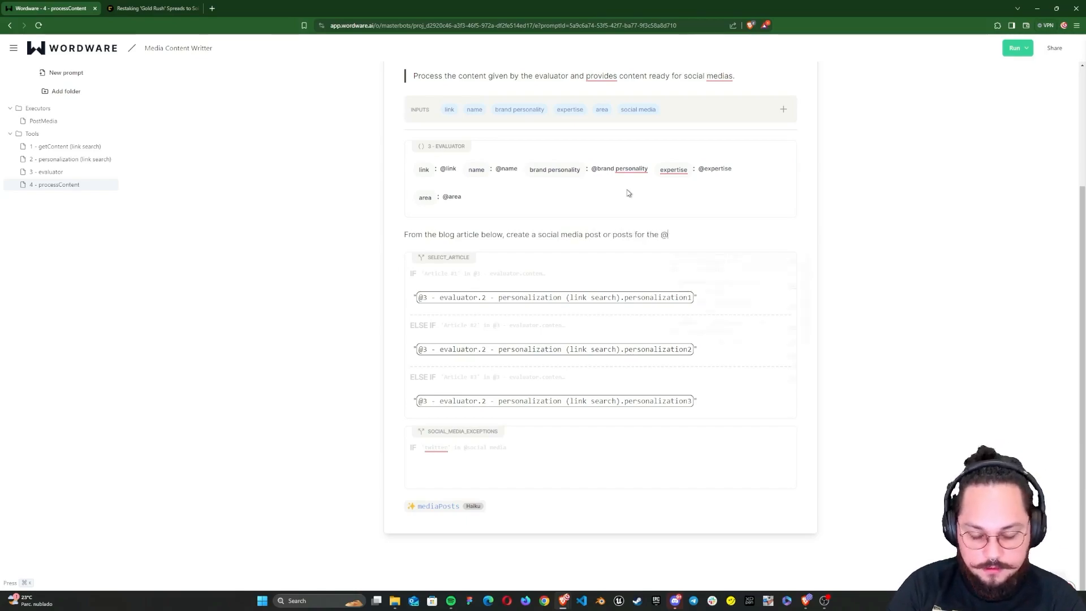
{"action": "type", "text": "@social media"}
{"action": "key", "text": "Return"}
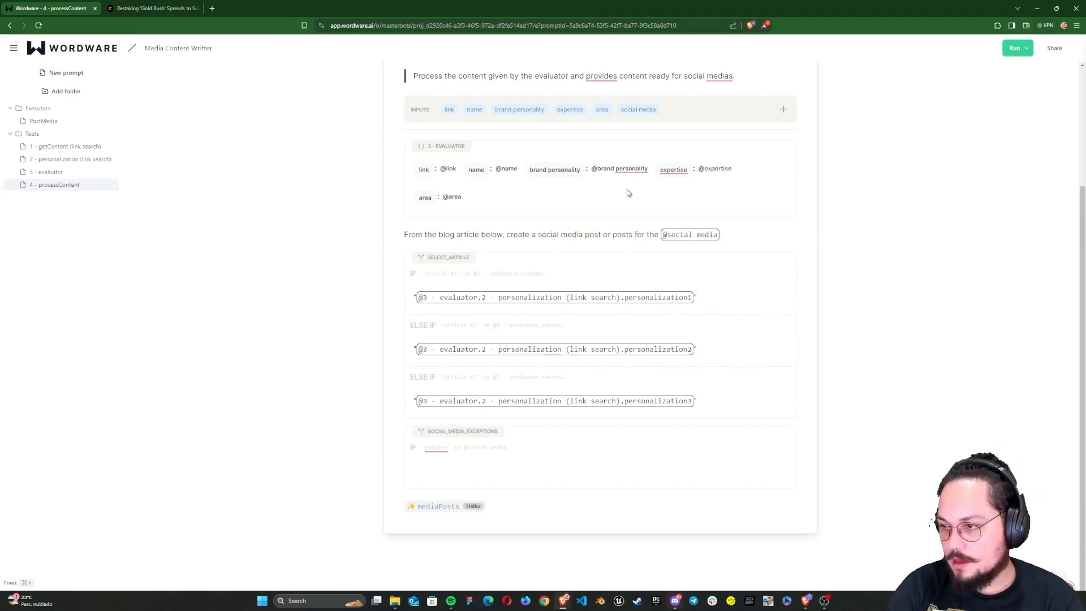
- Continue the line: "platform. Make either a sequence or a single post which talks about and shares the original link at the end as part of the credits:"
{"action": "type", "text": "platform. Make either a sequence or a single pos"}
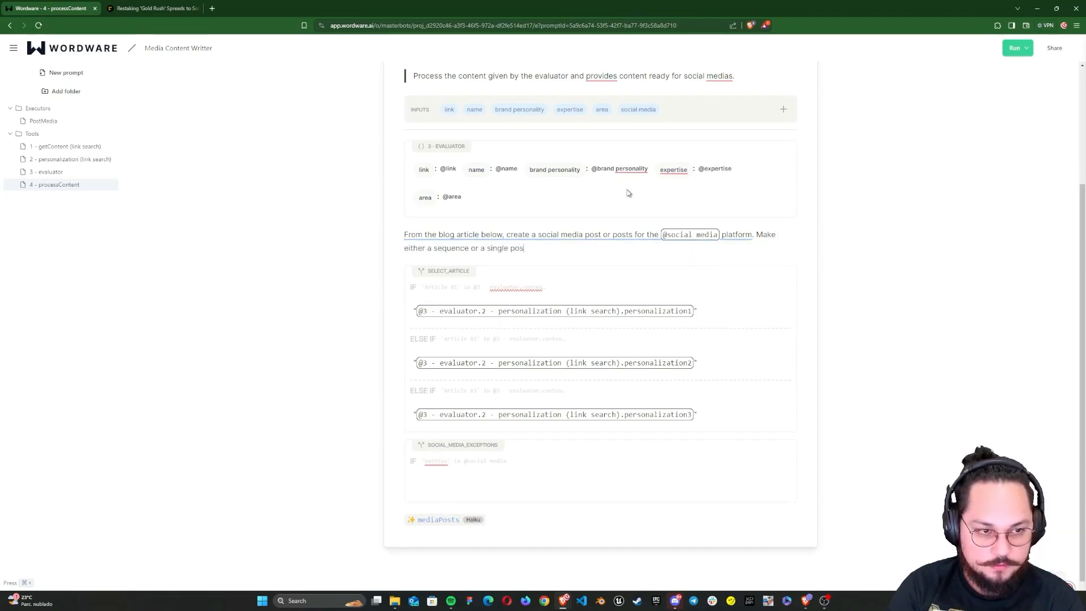
{"action": "type", "text": "t which talks abo"}
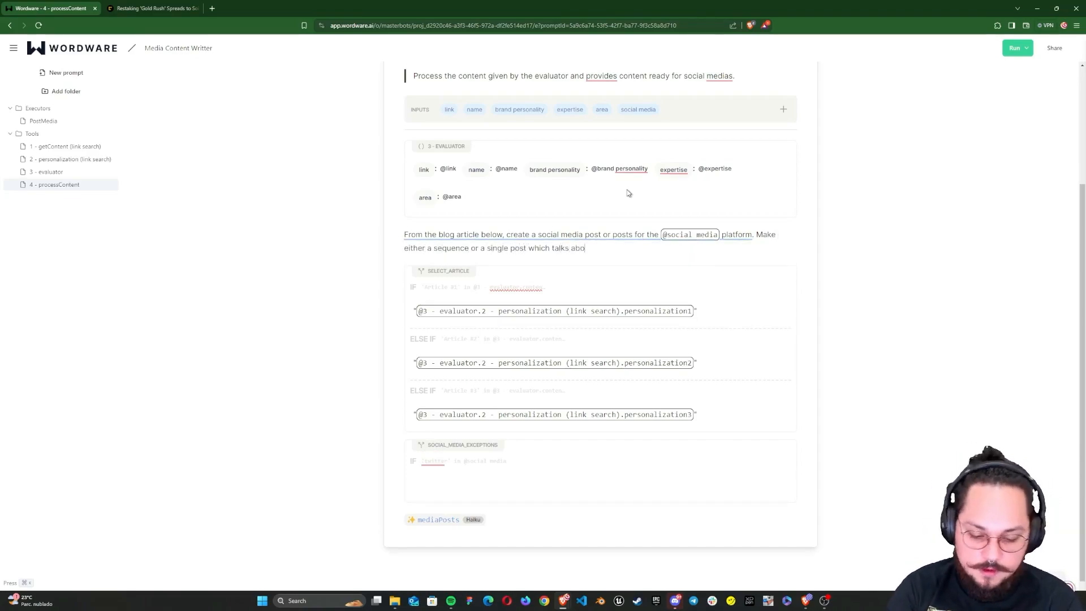
{"action": "type", "text": "ut and sares the o"}
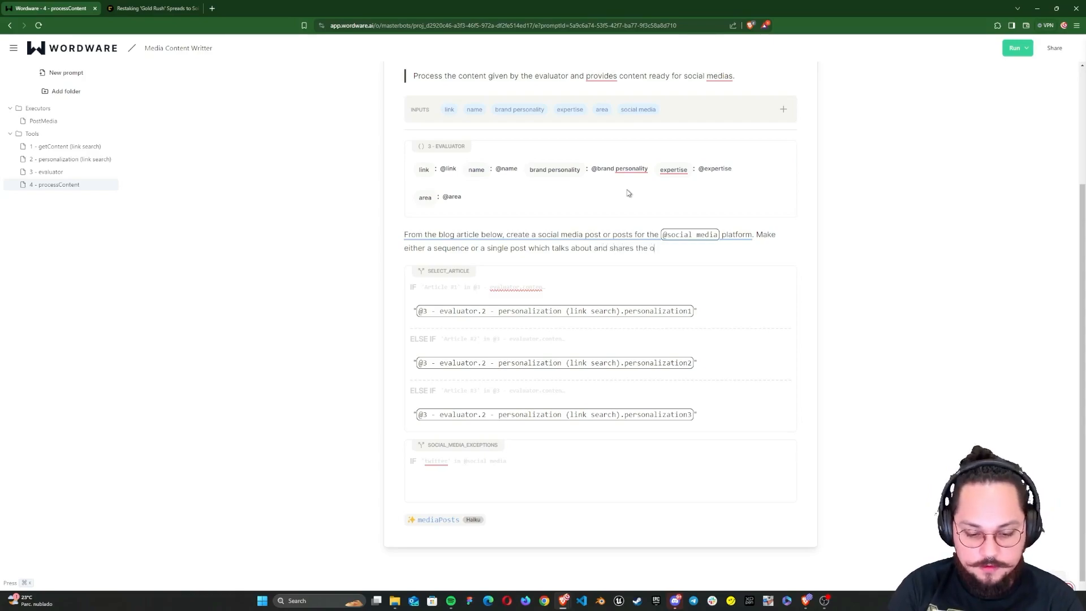
{"action": "type", "text": "riginal link at the end as part of the credits:"}
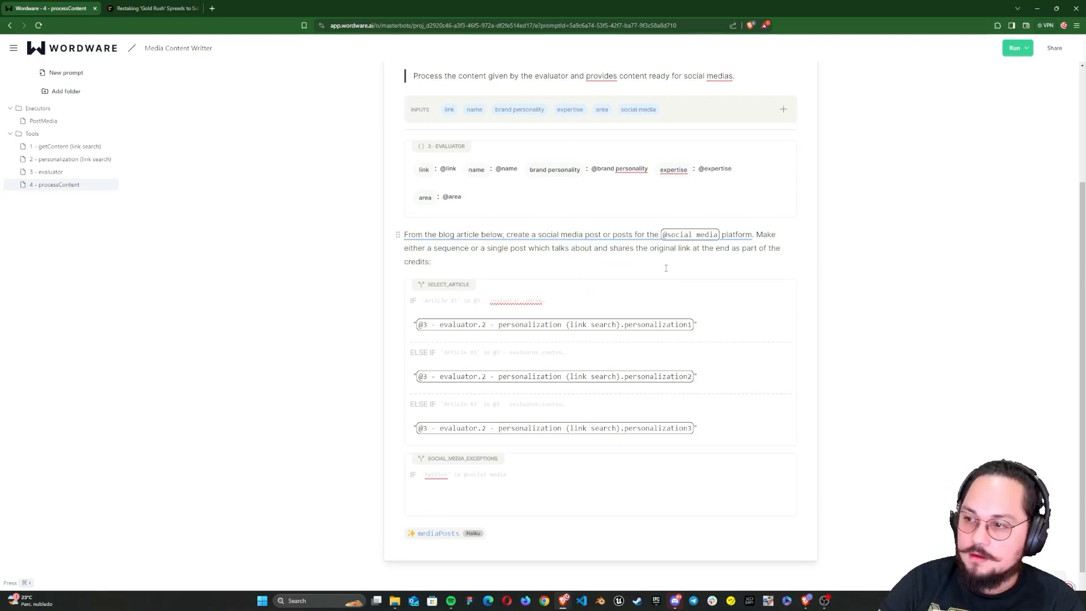
{"action": "type", "text": " \"@"}
{"action": "type", "text": "i"}
{"action": "key", "text": "Return"}
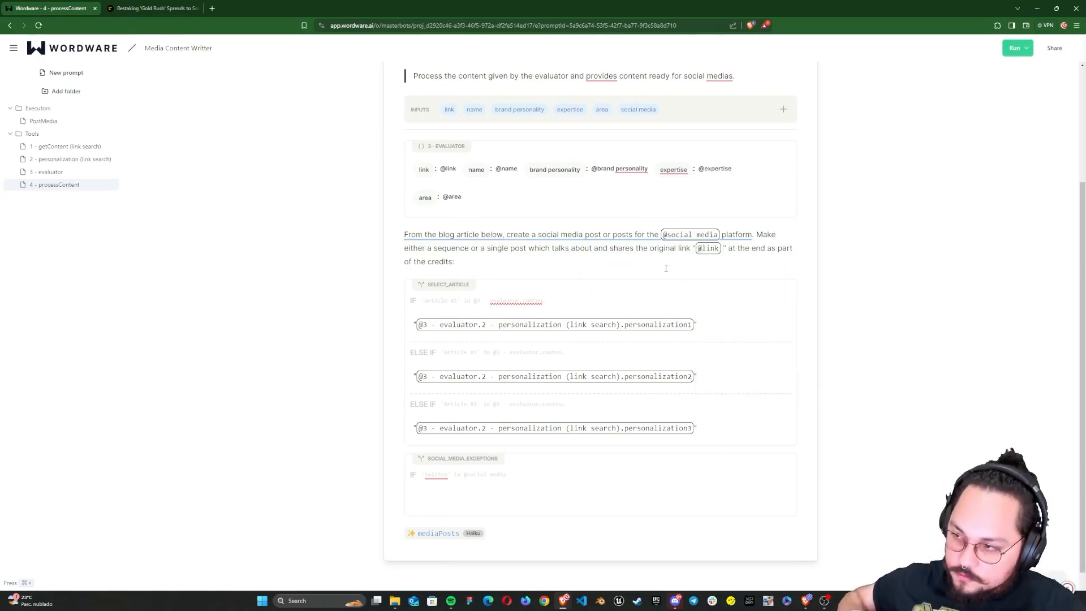
{"action": "key", "text": "BackSpace"}
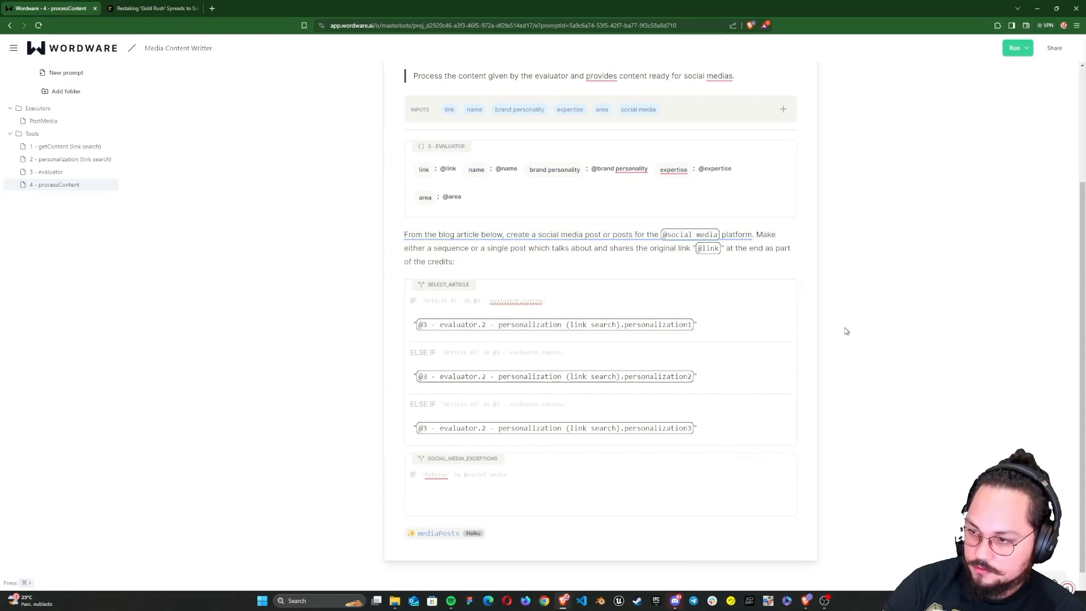
- Rename the select_article If-Else block to article_selection
{"action": "left_click", "coordinate": [448, 285]}
{"action": "double_click", "coordinate": [980, 151]}
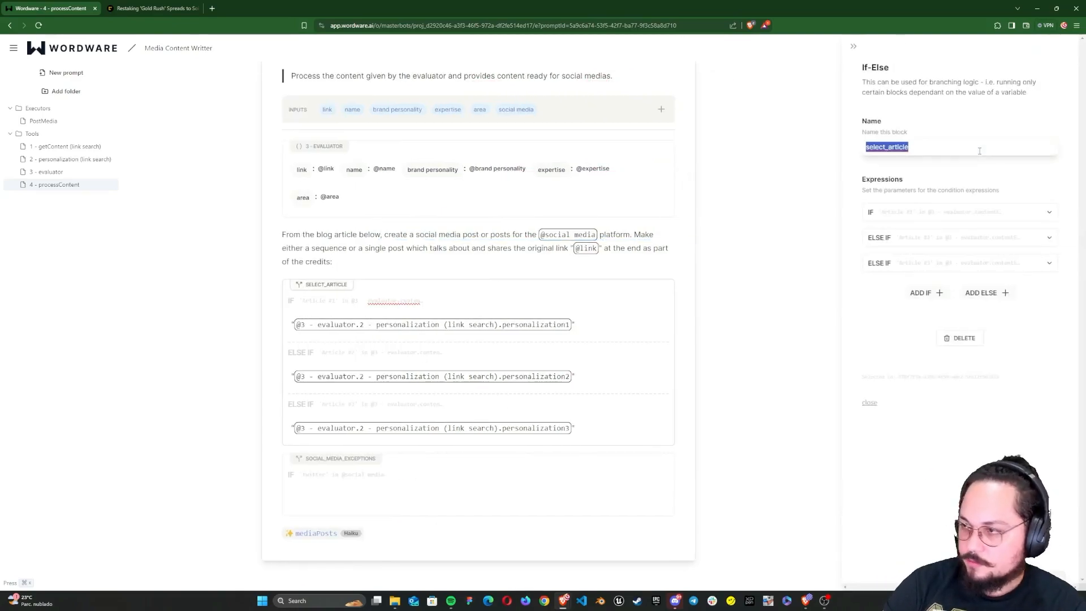
{"action": "type", "text": "article_sel"}
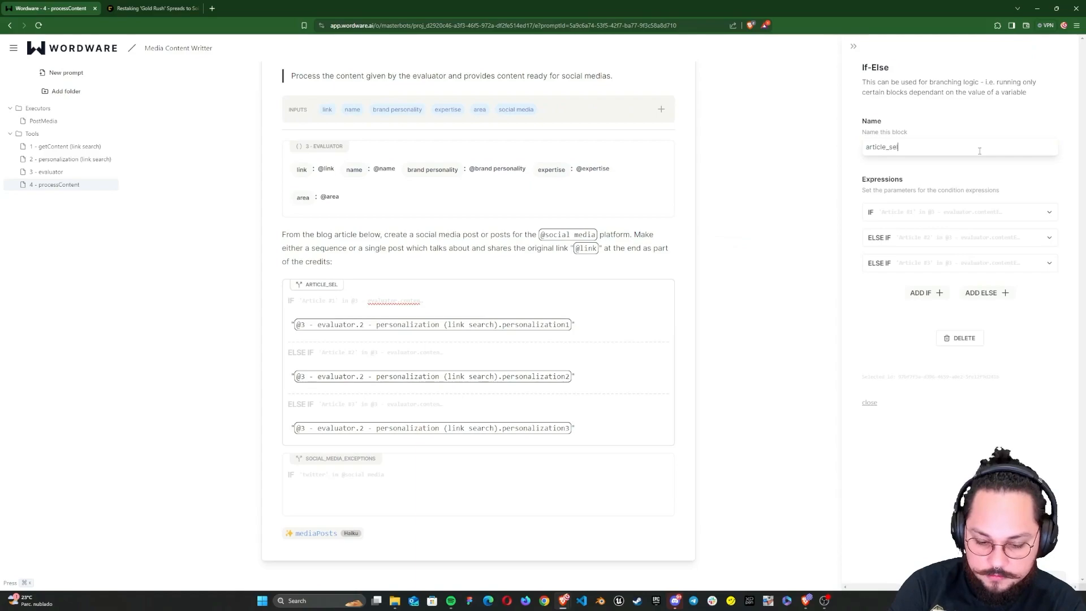
{"action": "type", "text": "ection"}
{"action": "key", "text": "Escape"}
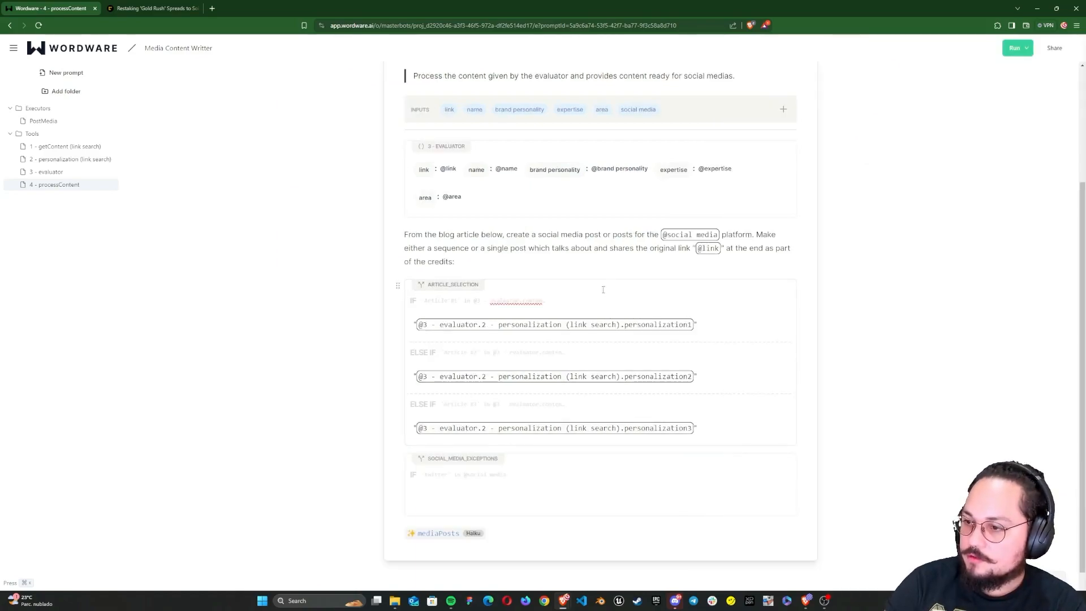
- In the social_media_exceptions branch, write "Keep the tweets short, up to 280 characters (counting spaces and punctuation) and pslit them into separate posts if applicable."
{"action": "left_click", "coordinate": [495, 496]}
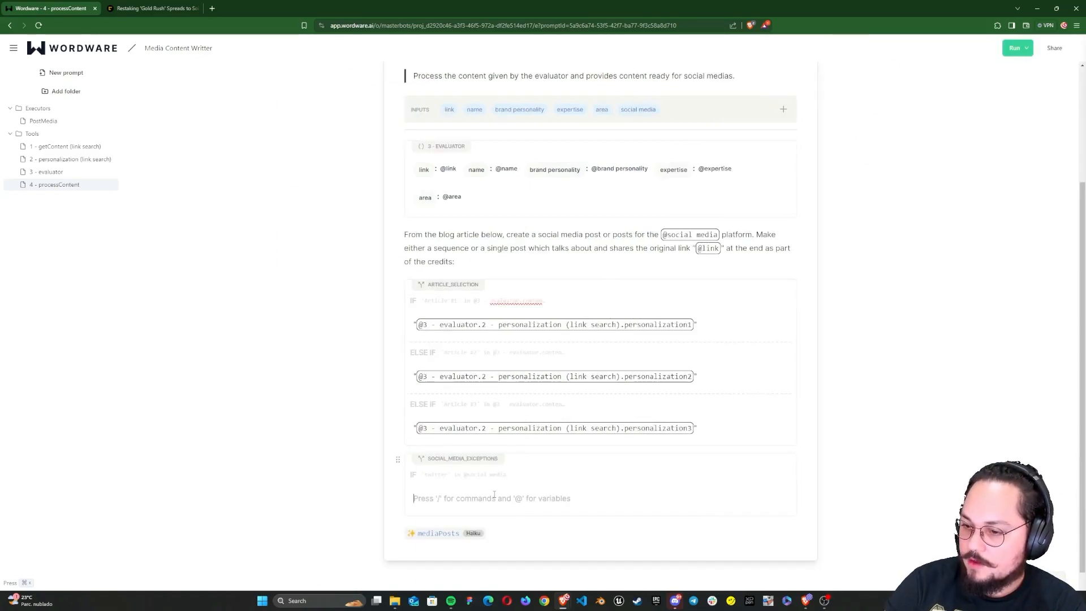
{"action": "type", "text": "Keep the t"}
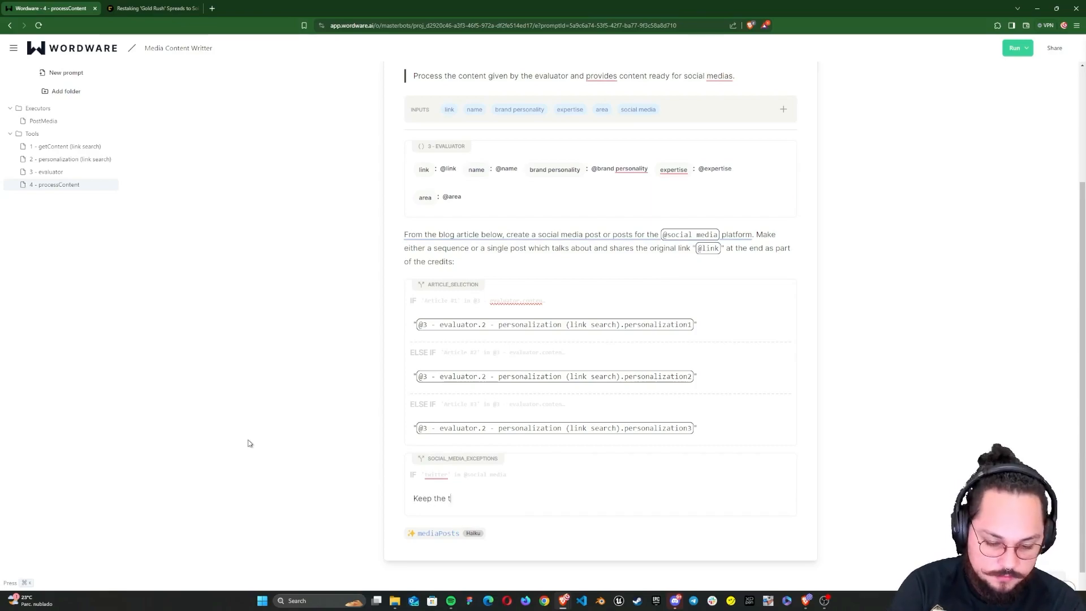
{"action": "type", "text": "weets short, up to 2"}
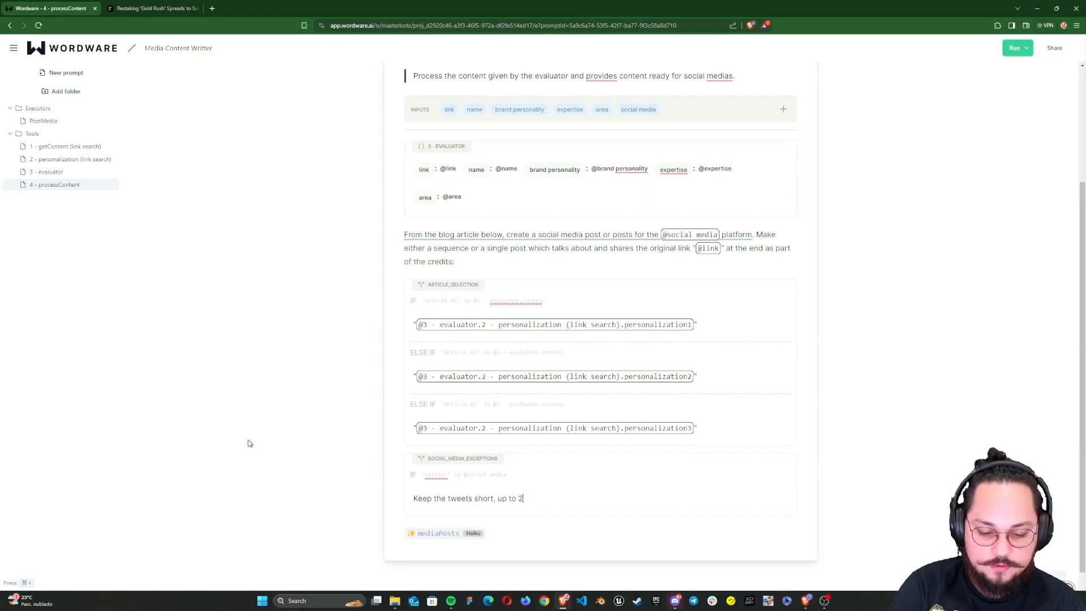
{"action": "type", "text": "80 chara"}
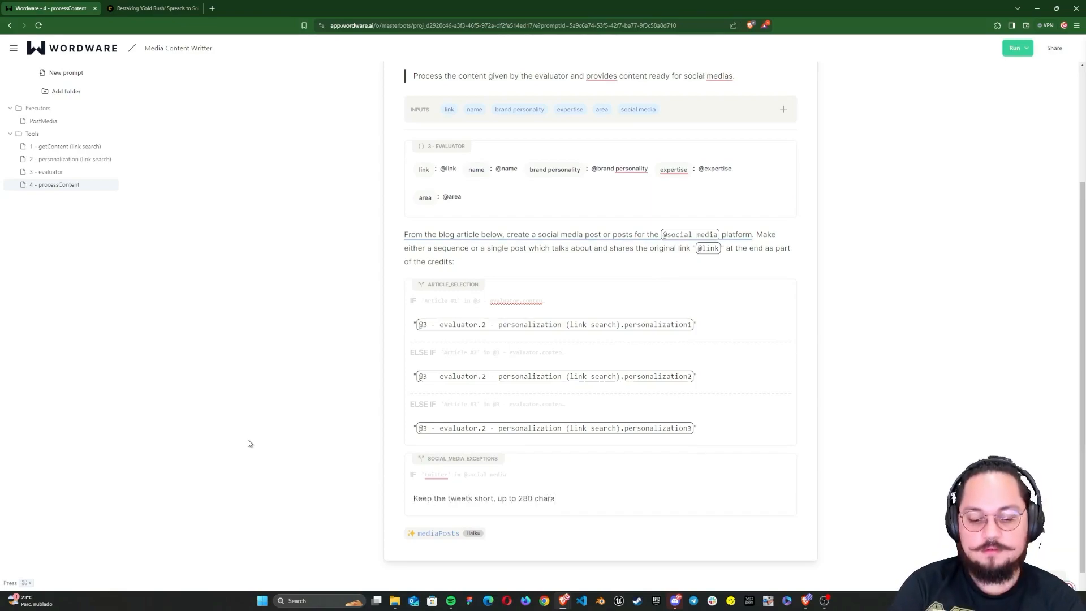
{"action": "type", "text": "cters (counting spaces and punctuation) and pslit the"}
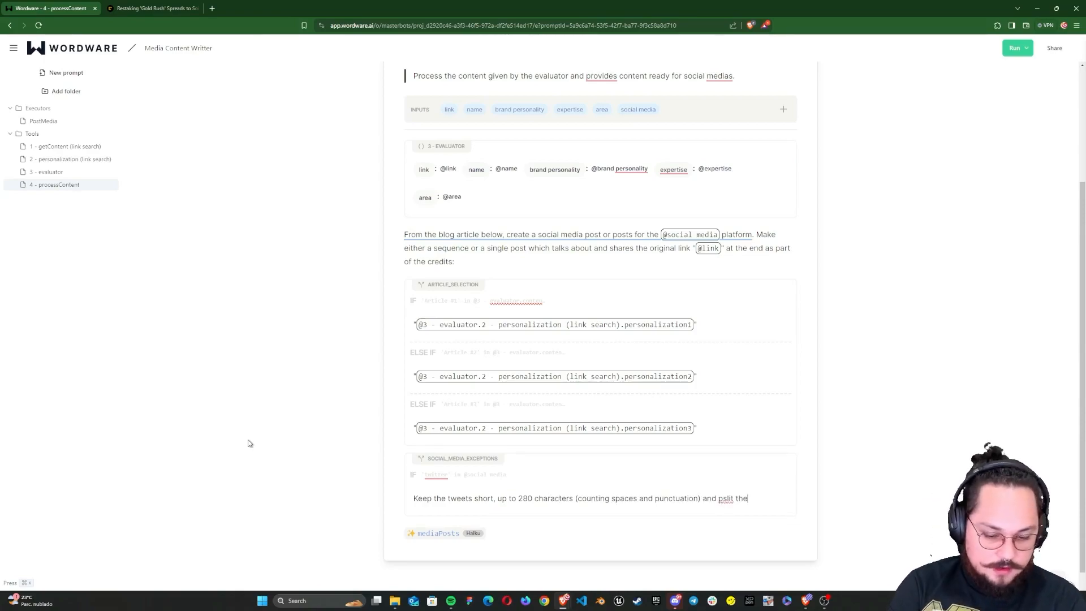
{"action": "type", "text": "m into separat"}
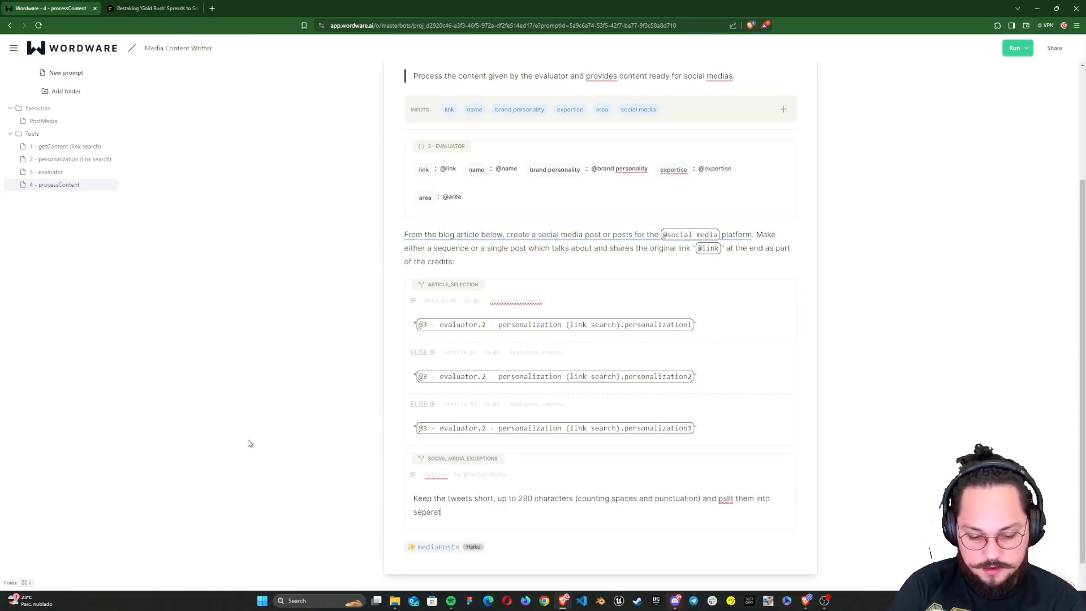
{"action": "type", "text": "e posts if applicable."}
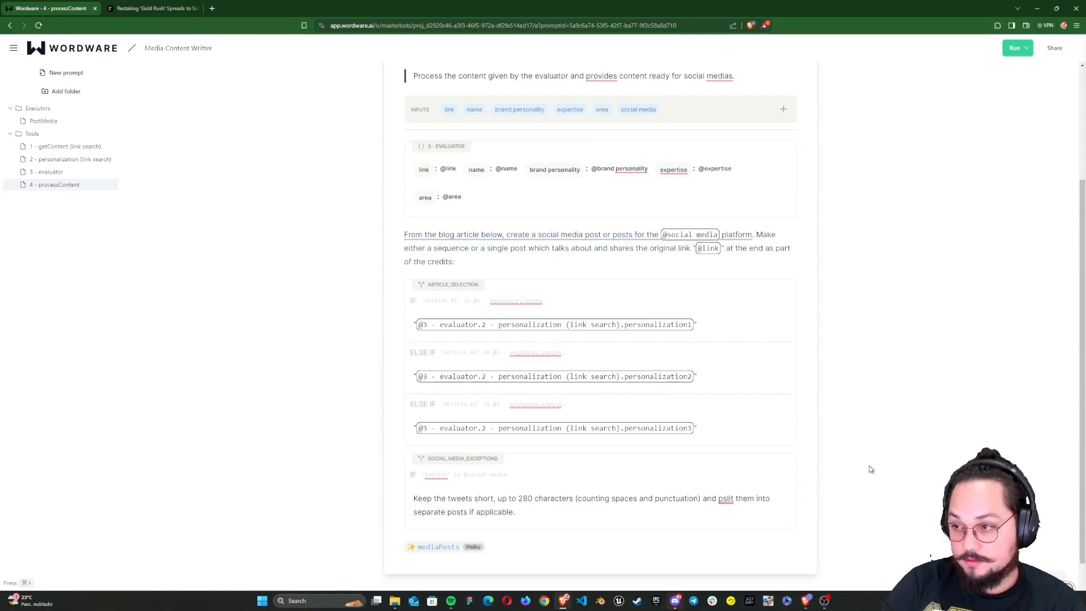
- Run the 4 - processContent prompt with social media set to "twitter, linkedin" and review the generated posts
{"action": "scroll", "coordinate": [870, 469], "scroll_direction": "down", "scroll_amount": 1}
{"action": "key", "text": "ctrl+Return"}
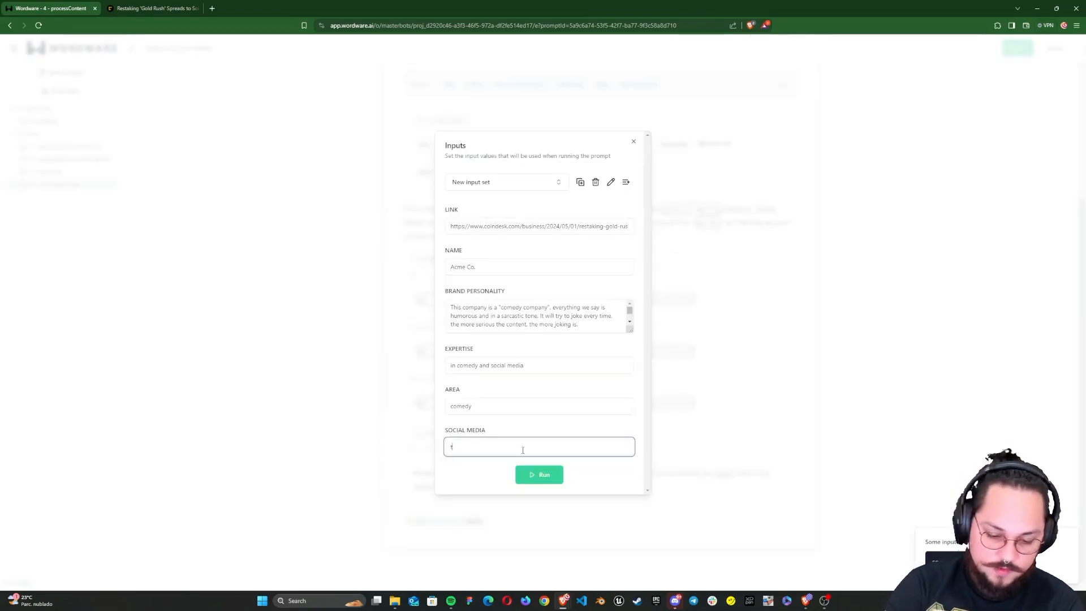
{"action": "type", "text": "twitter, linkedin"}
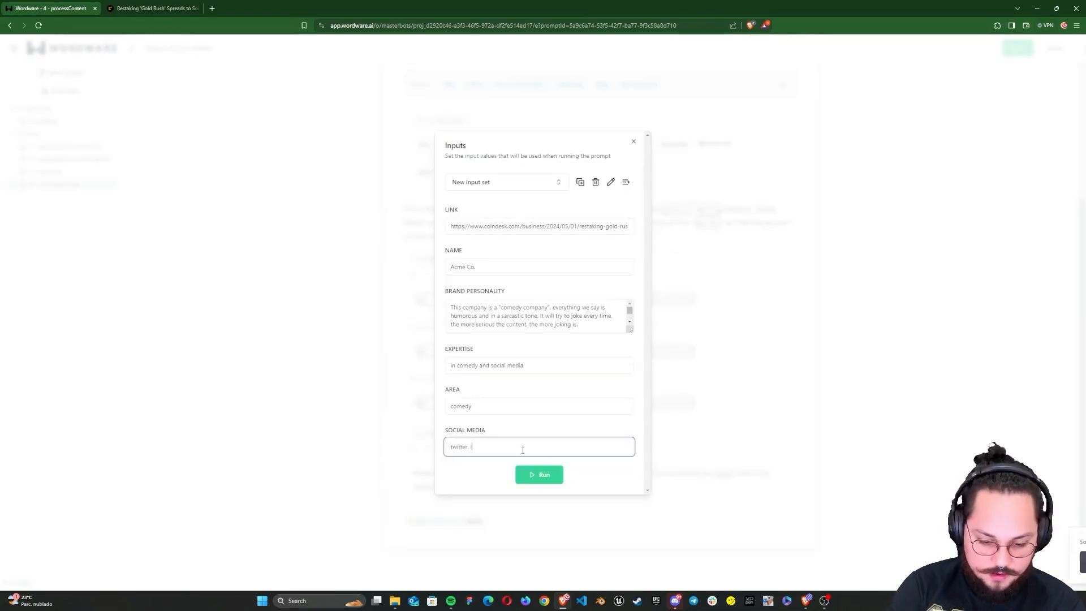
{"action": "left_click_drag", "start_coordinate": [630, 330], "coordinate": [629, 344]}
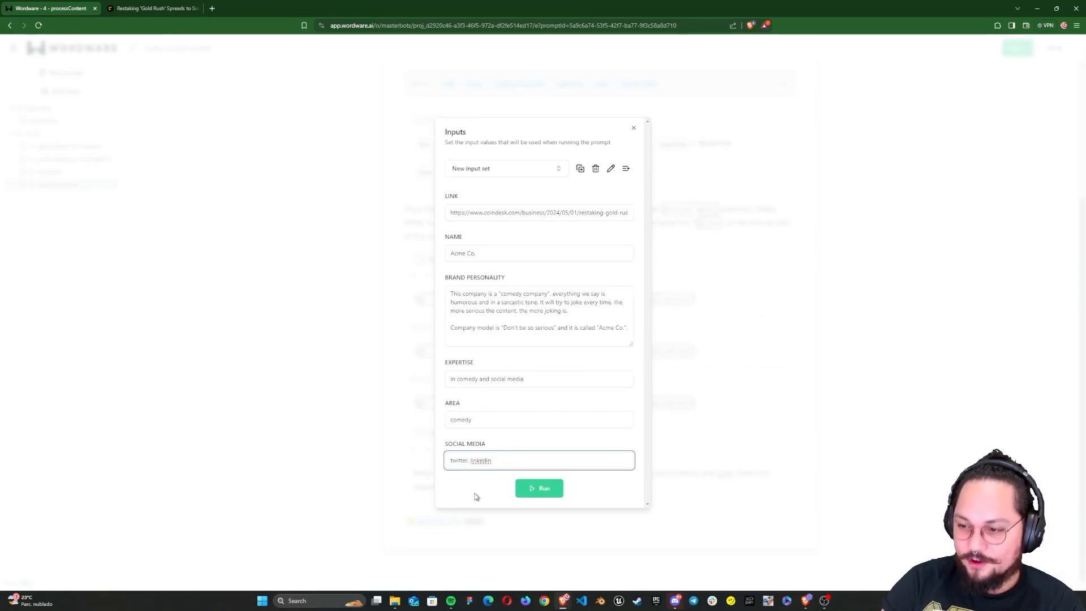
{"action": "left_click", "coordinate": [553, 489]}
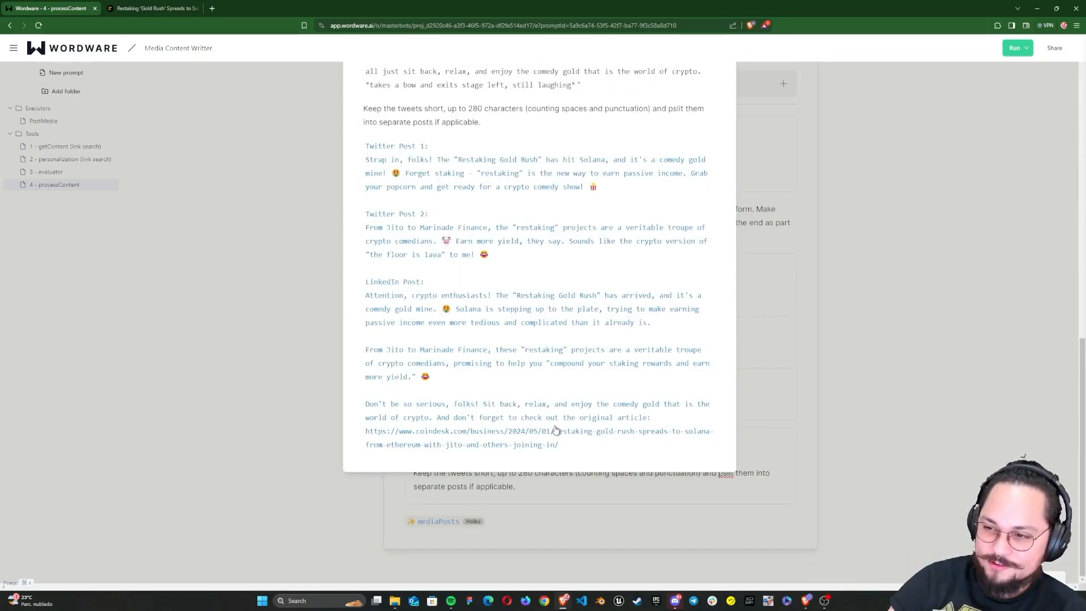
{"action": "scroll", "coordinate": [556, 430], "scroll_direction": "up", "scroll_amount": 2}
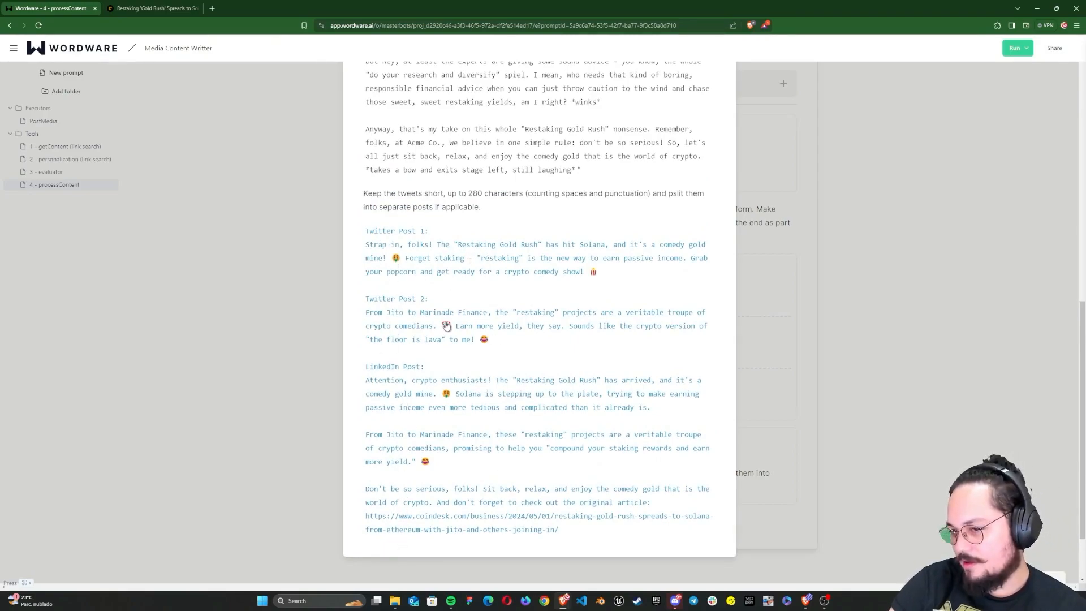
- Review the 4 - processContent run output, comparing the generated Twitter and LinkedIn posts with the instruction and source article, and close it
{"action": "scroll", "coordinate": [427, 407], "scroll_direction": "down", "scroll_amount": 2}
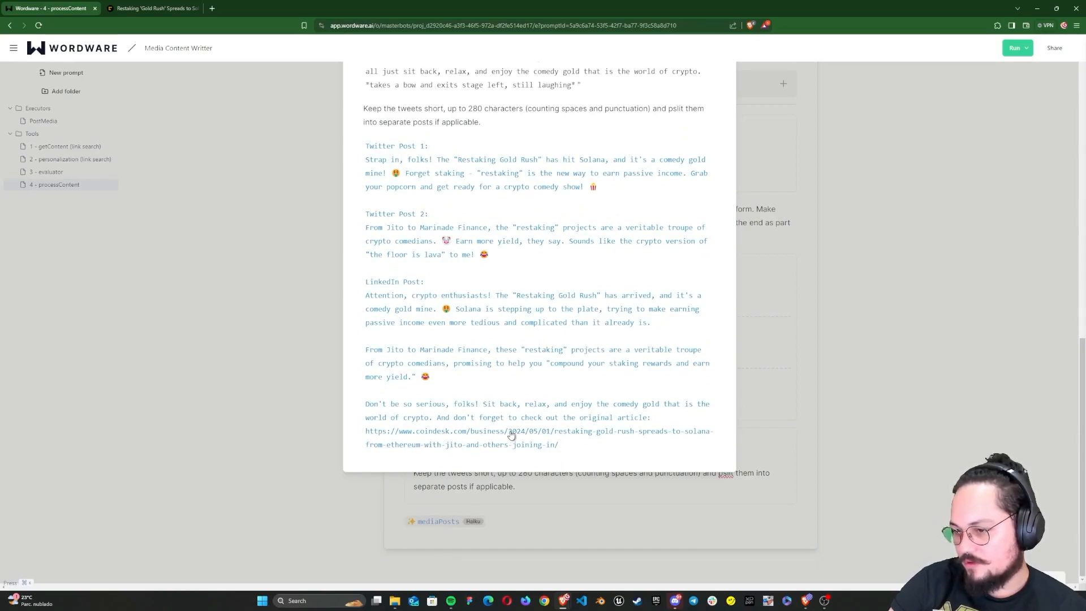
{"action": "scroll", "coordinate": [542, 471], "scroll_direction": "up", "scroll_amount": 2}
{"action": "scroll", "coordinate": [538, 468], "scroll_direction": "up", "scroll_amount": 5}
{"action": "scroll", "coordinate": [629, 561], "scroll_direction": "down", "scroll_amount": 3}
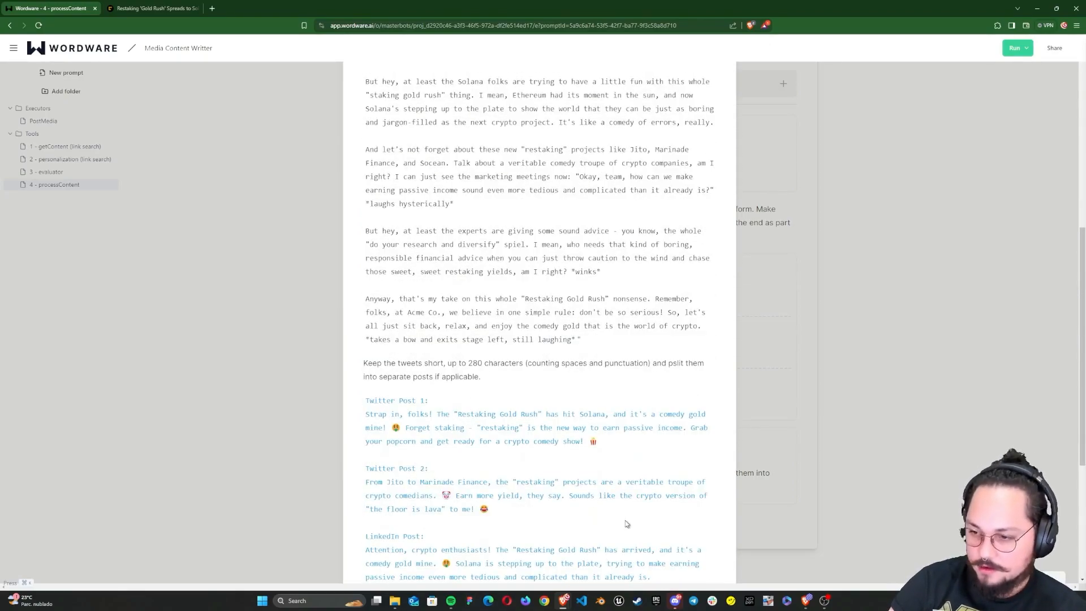
{"action": "scroll", "coordinate": [626, 523], "scroll_direction": "down", "scroll_amount": 4}
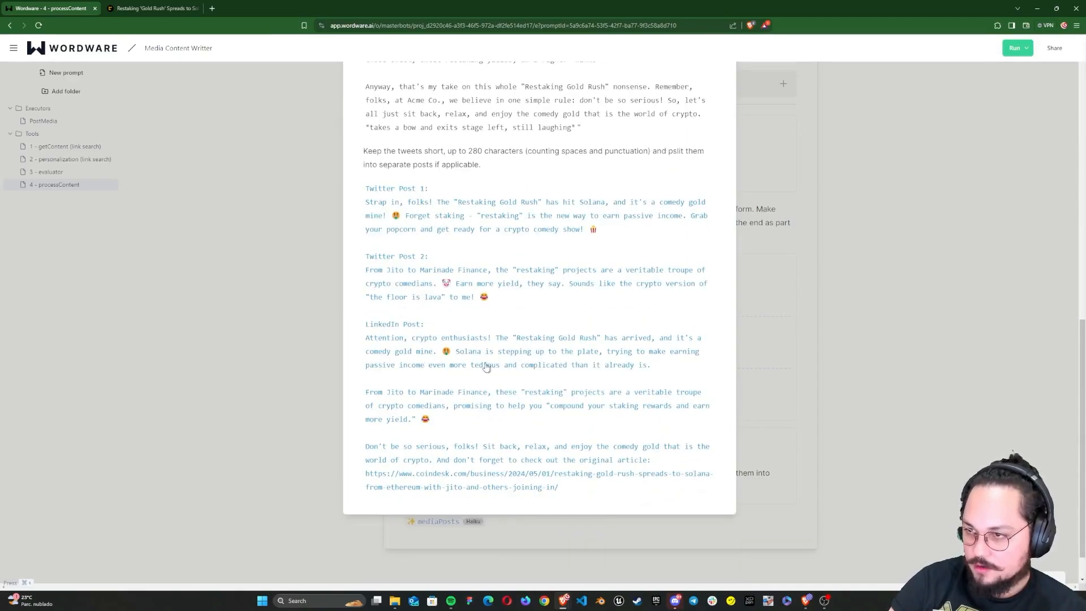
{"action": "scroll", "coordinate": [497, 351], "scroll_direction": "up", "scroll_amount": 4}
{"action": "scroll", "coordinate": [512, 386], "scroll_direction": "up", "scroll_amount": 7}
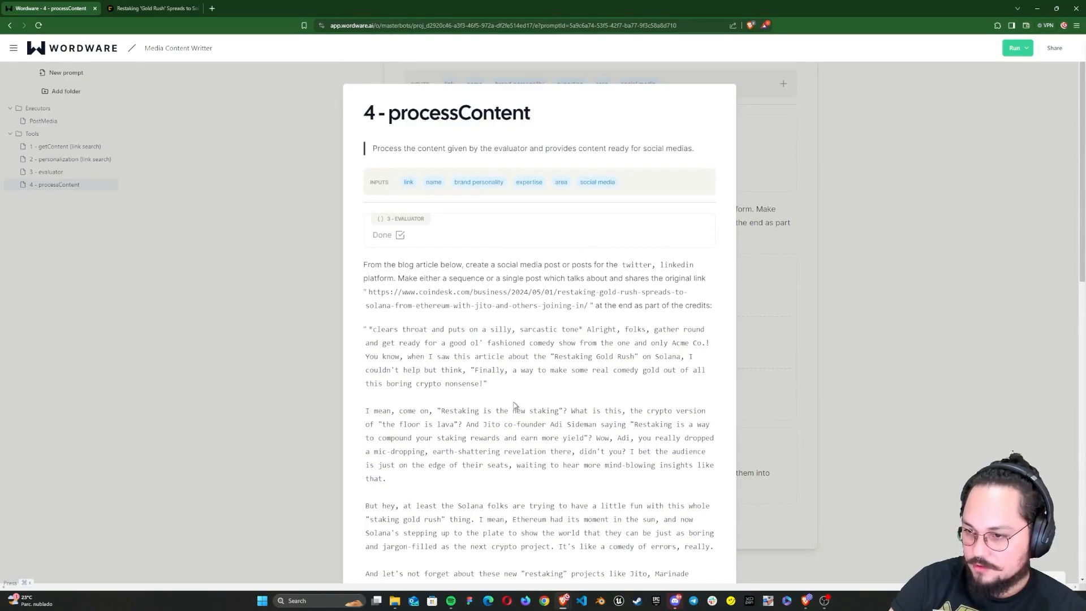
{"action": "scroll", "coordinate": [512, 405], "scroll_direction": "down", "scroll_amount": 8}
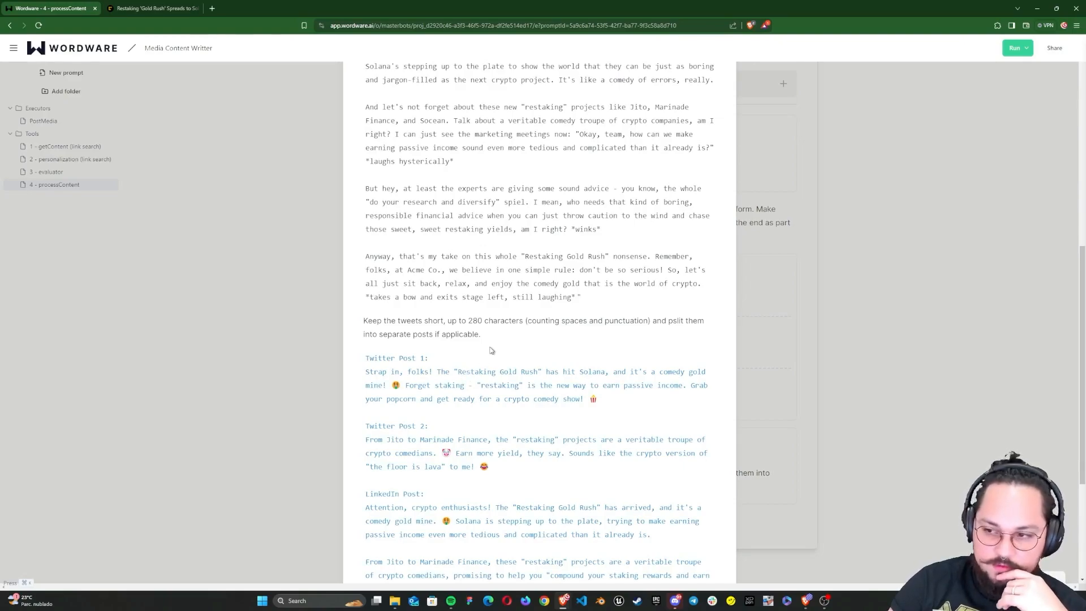
{"action": "scroll", "coordinate": [467, 402], "scroll_direction": "up", "scroll_amount": 8}
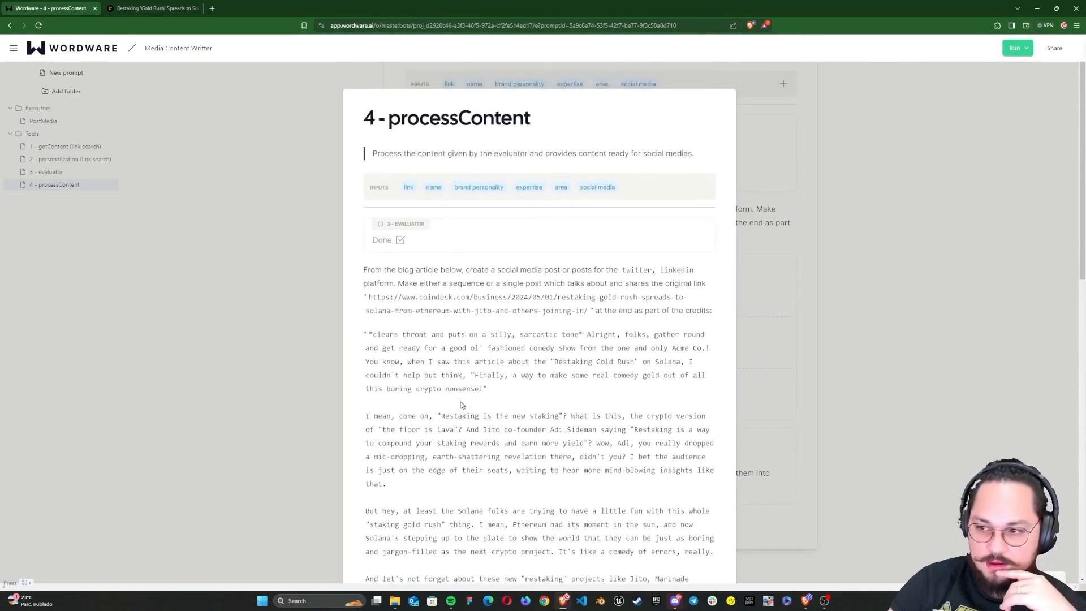
{"action": "scroll", "coordinate": [468, 403], "scroll_direction": "down", "scroll_amount": 10}
{"action": "left_click", "coordinate": [279, 430]}
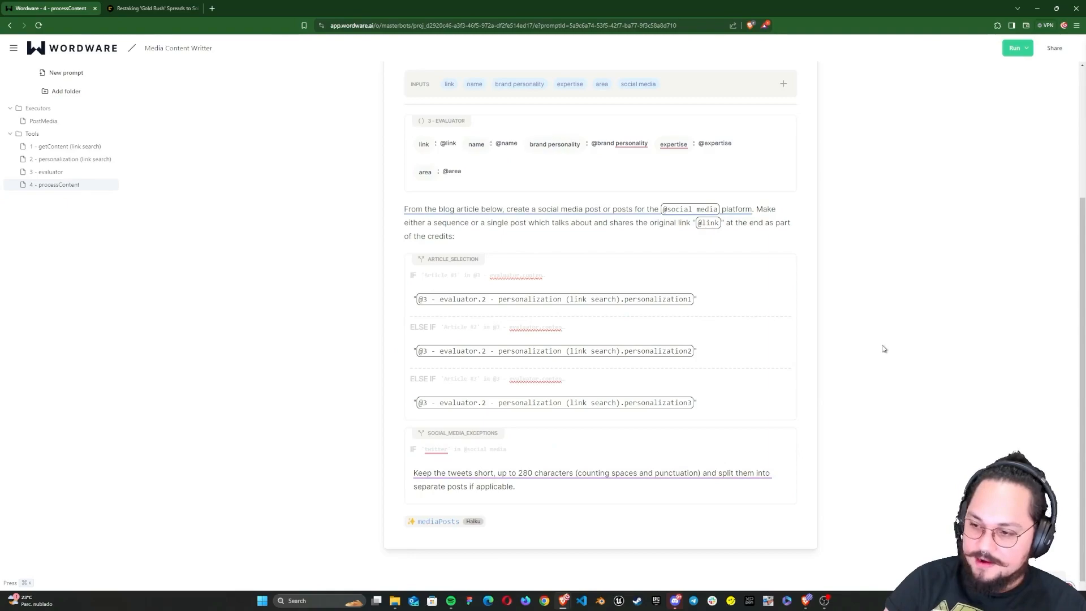
- Run the 4 - processContent prompt with social media set to "linkedin" only, review the generated post and close the output
{"action": "key", "text": "ctrl+Return"}
{"action": "double_click", "coordinate": [472, 445]}
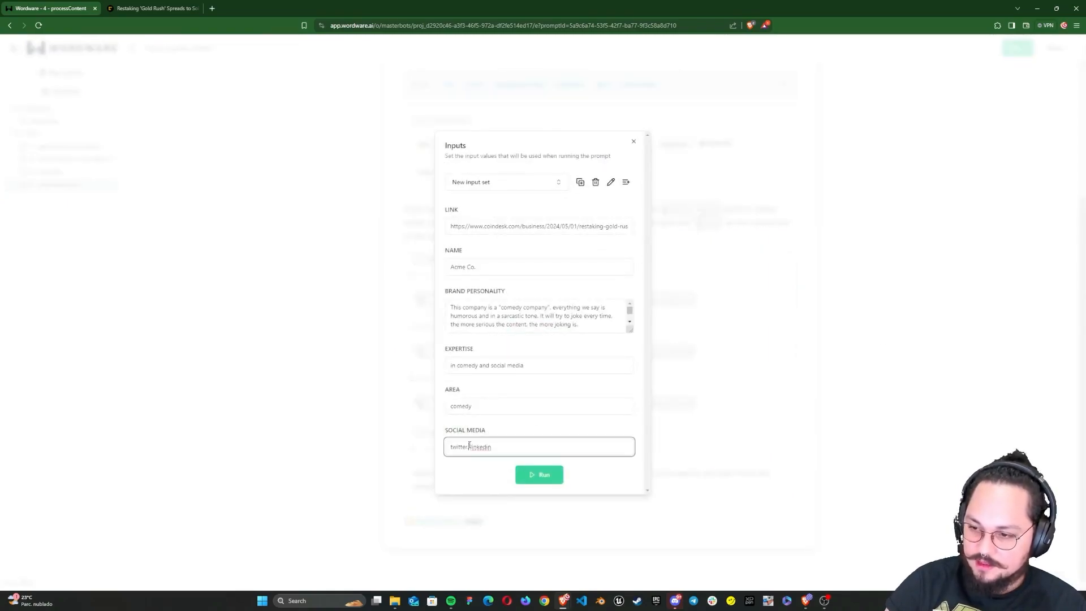
{"action": "key", "text": "Left"}
{"action": "key", "text": "ctrl+BackSpace"}
{"action": "left_click", "coordinate": [540, 475]}
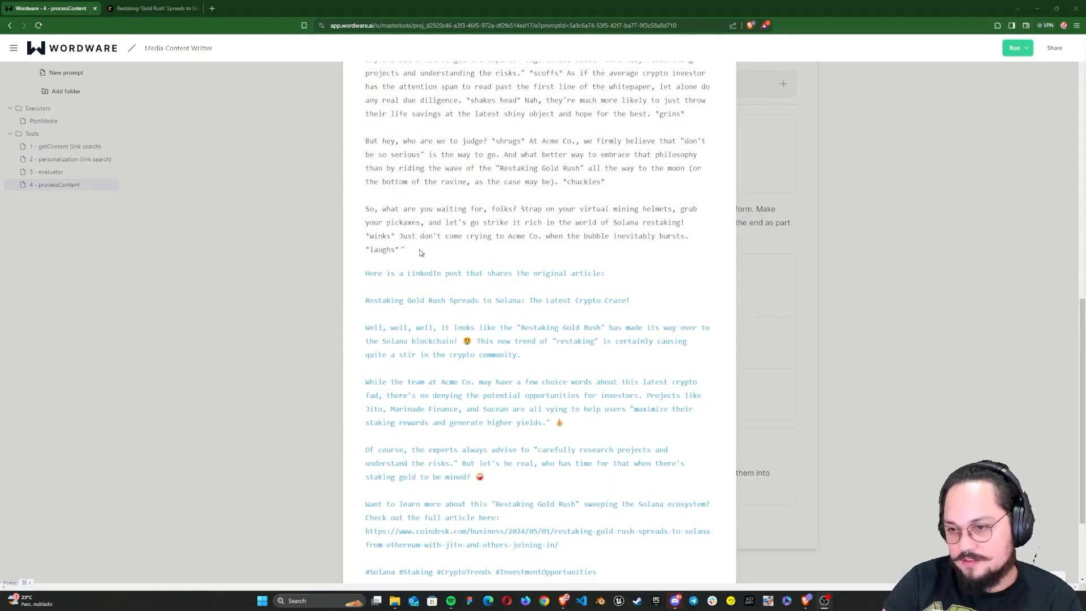
{"action": "scroll", "coordinate": [532, 319], "scroll_direction": "up", "scroll_amount": 9}
{"action": "scroll", "coordinate": [438, 306], "scroll_direction": "down", "scroll_amount": 9}
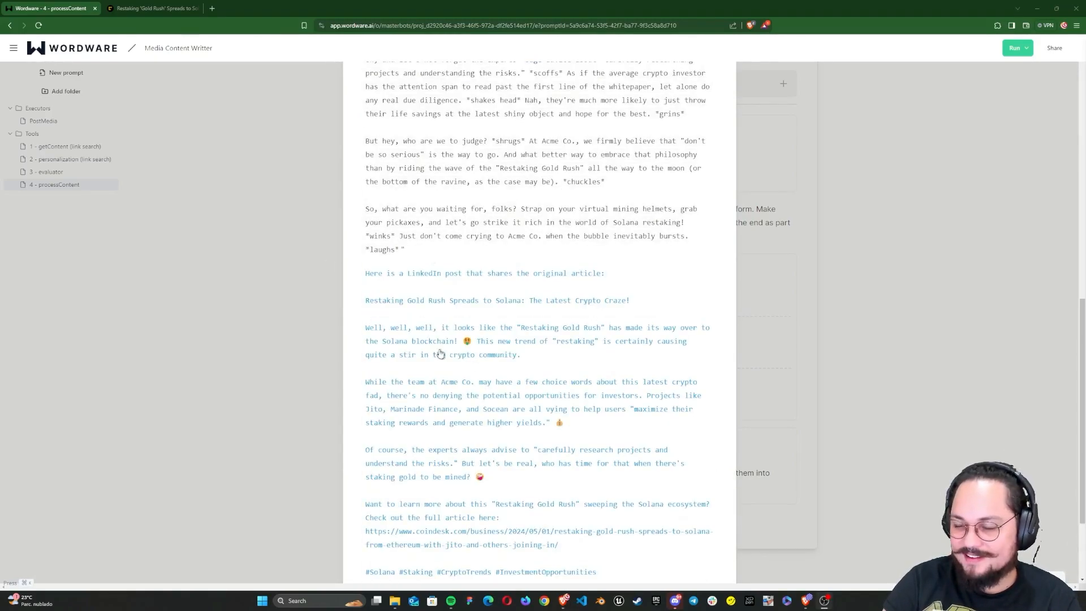
{"action": "scroll", "coordinate": [651, 255], "scroll_direction": "down", "scroll_amount": 3}
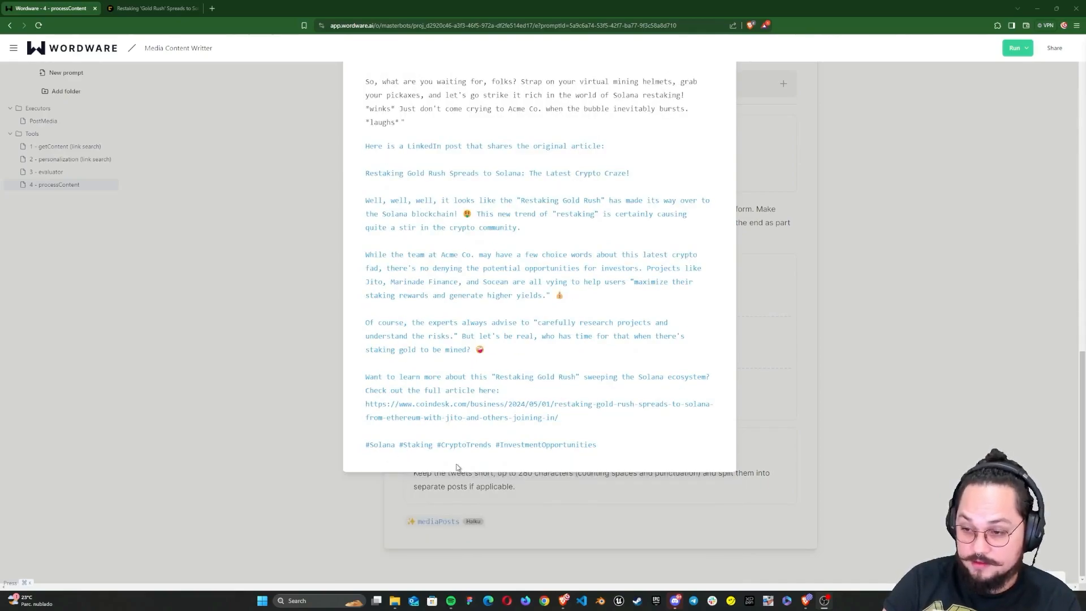
{"action": "left_click", "coordinate": [794, 303]}
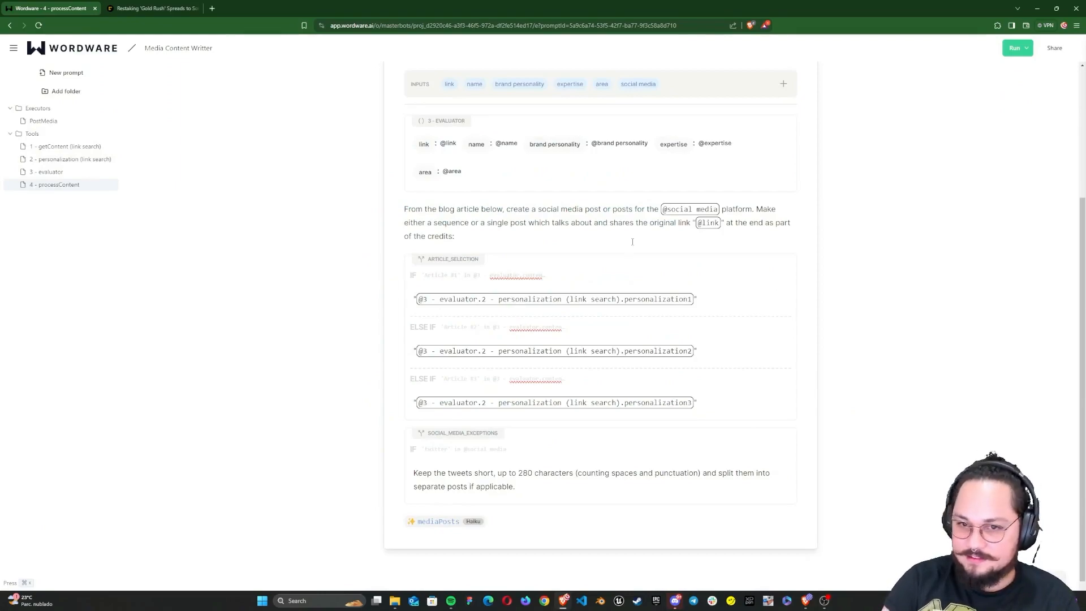
- Look through the getContent, personalization, evaluator and processContent tools and the PostMedia executor to examine how the prompts chain together
{"action": "left_click", "coordinate": [70, 146]}
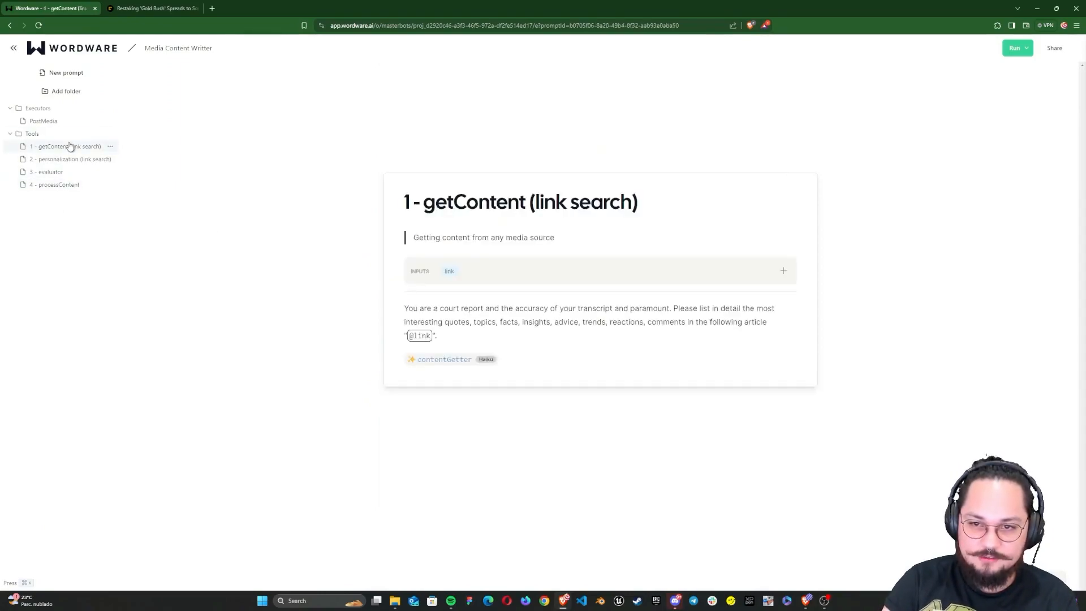
{"action": "left_click", "coordinate": [70, 161]}
{"action": "left_click", "coordinate": [58, 173]}
{"action": "left_click", "coordinate": [59, 186]}
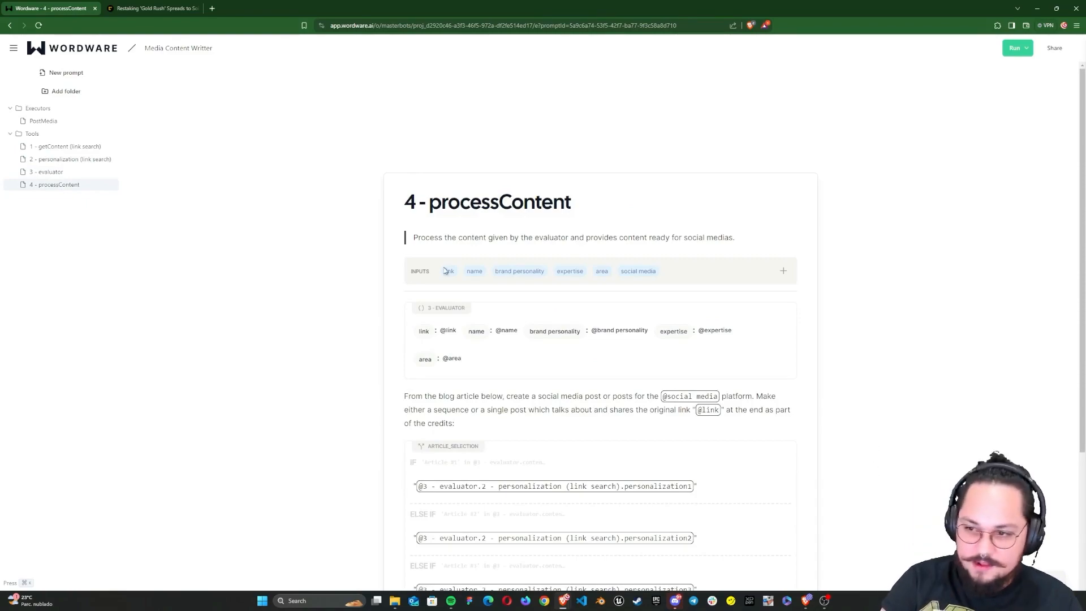
{"action": "left_click", "coordinate": [51, 172]}
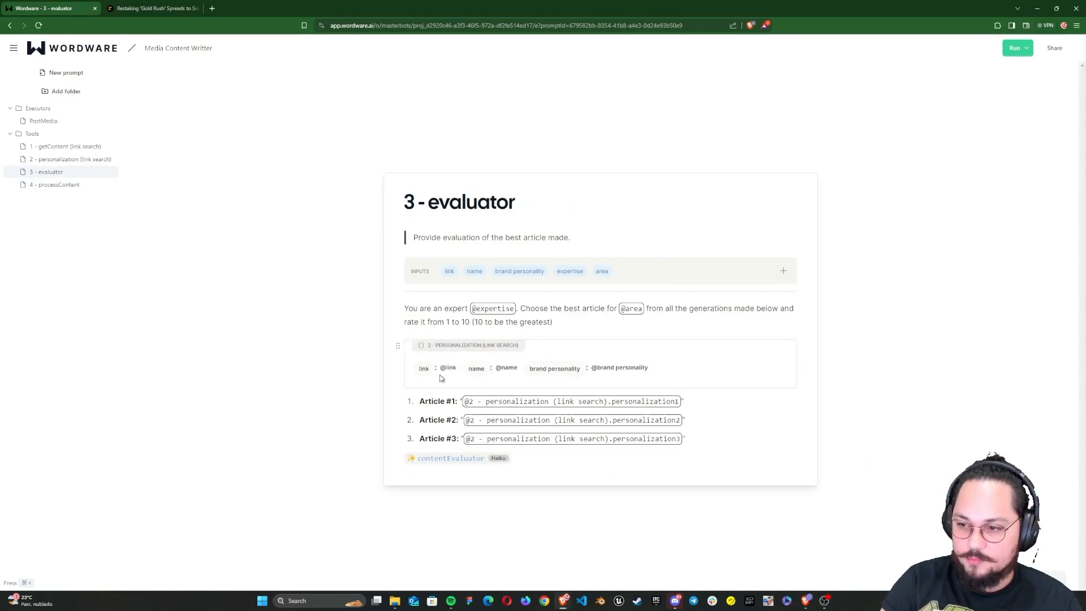
{"action": "left_click", "coordinate": [66, 160]}
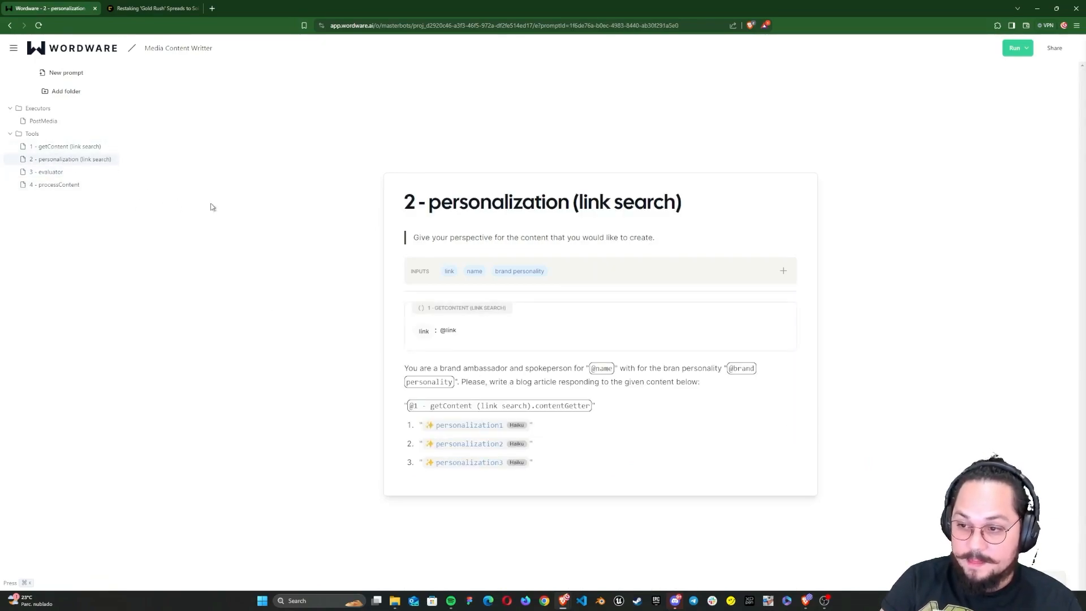
{"action": "left_click", "coordinate": [68, 147]}
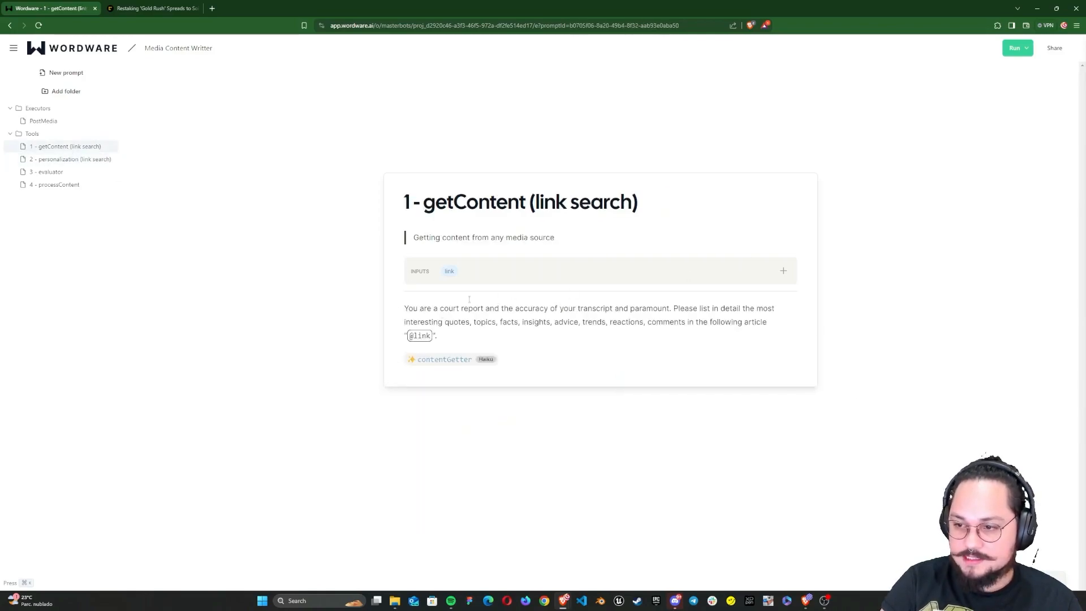
{"action": "left_click", "coordinate": [56, 122]}
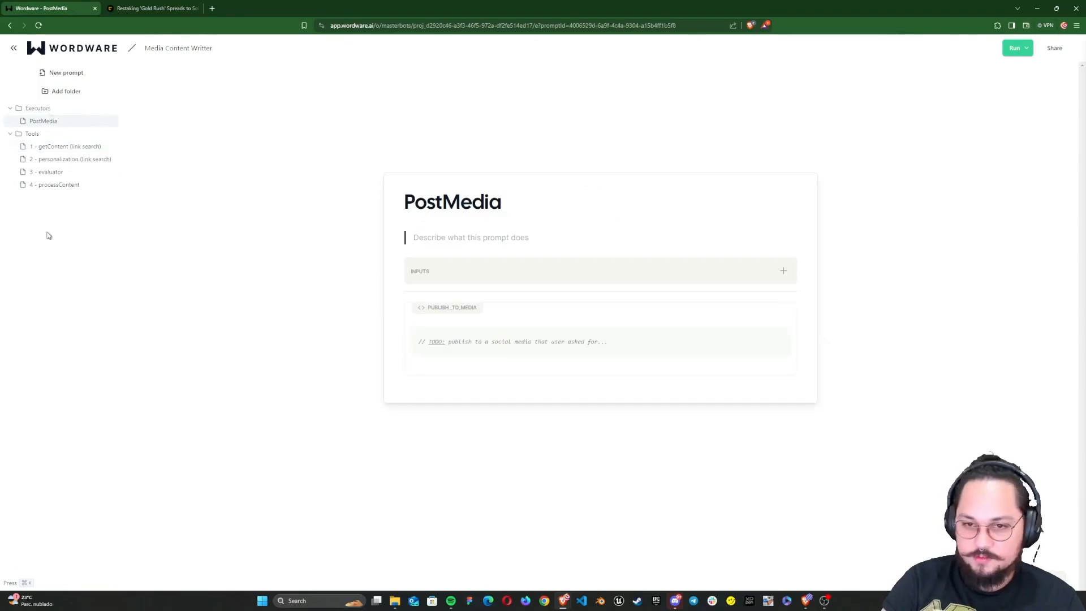
- Reopen the last run output of 4 - processContent, reread the generated LinkedIn post and close it
{"action": "left_click", "coordinate": [57, 185]}
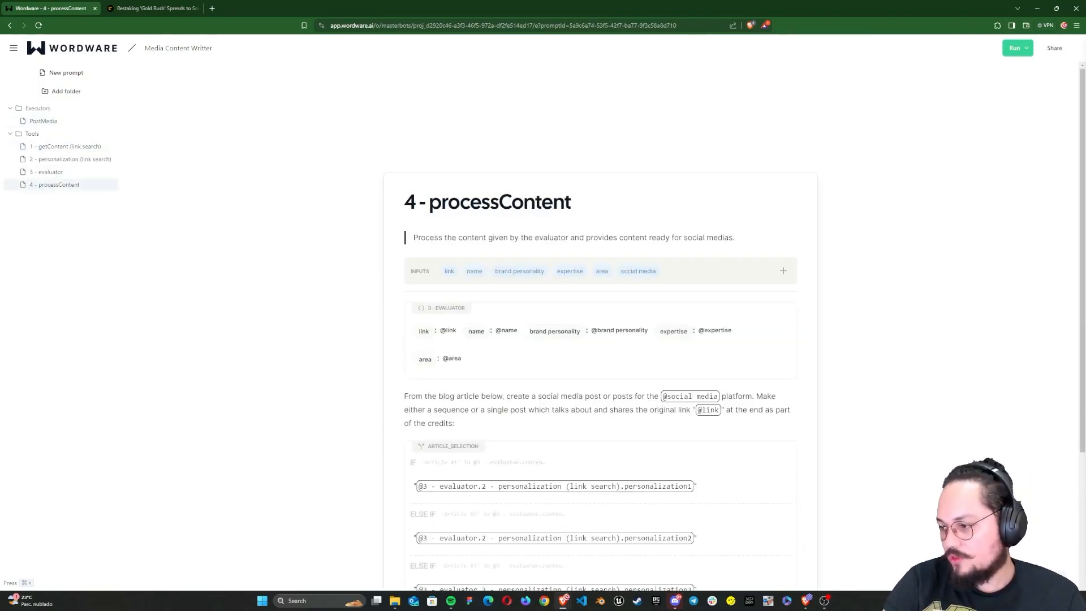
{"action": "left_click", "coordinate": [788, 352]}
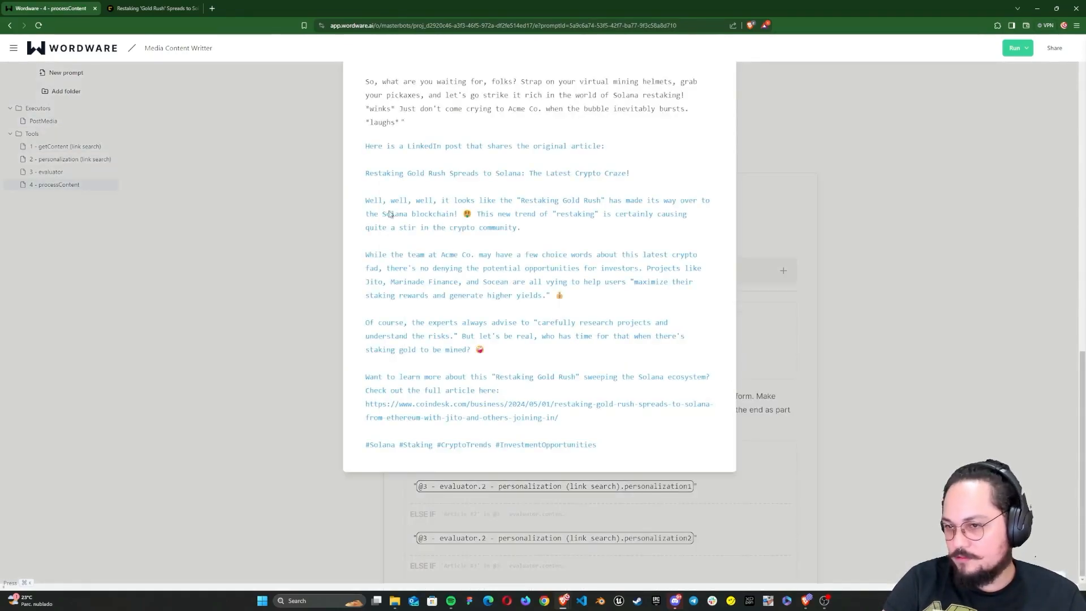
{"action": "scroll", "coordinate": [651, 393], "scroll_direction": "up", "scroll_amount": 1}
{"action": "scroll", "coordinate": [651, 392], "scroll_direction": "up", "scroll_amount": 1}
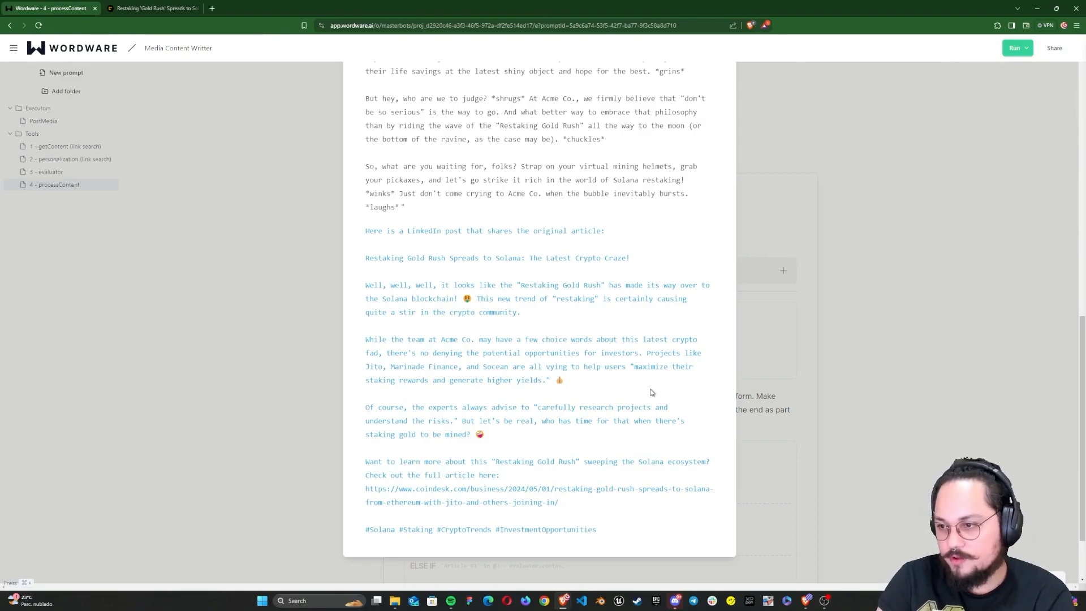
{"action": "left_click", "coordinate": [784, 380]}
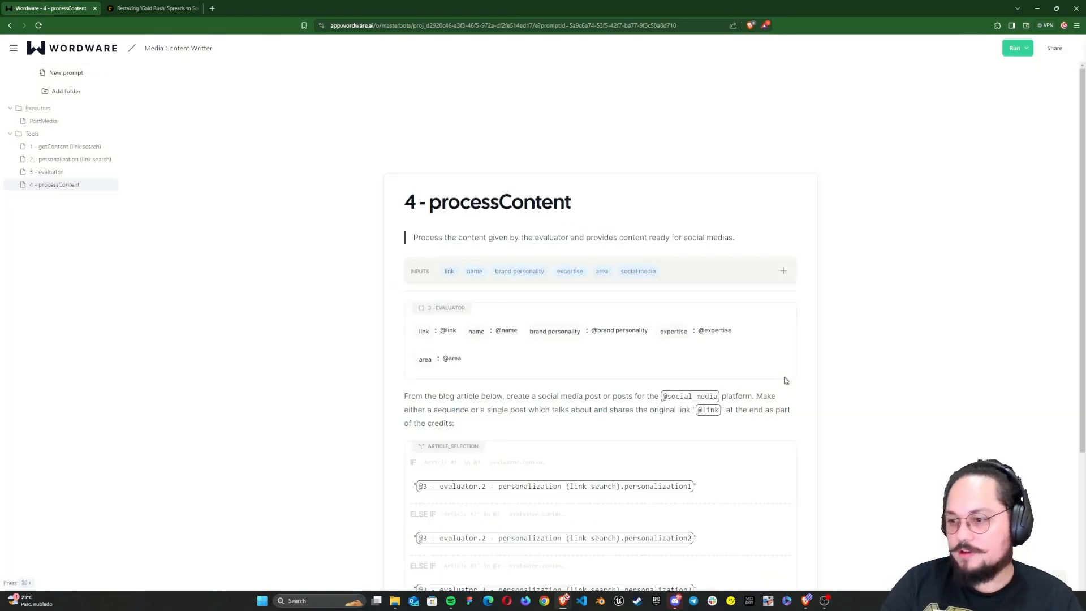
- Look over the article_selection and social_media_exceptions blocks in 4 - processContent, and open the PostMedia prompt
{"action": "scroll", "coordinate": [768, 172], "scroll_direction": "down", "scroll_amount": 4}
{"action": "left_click", "coordinate": [66, 185]}
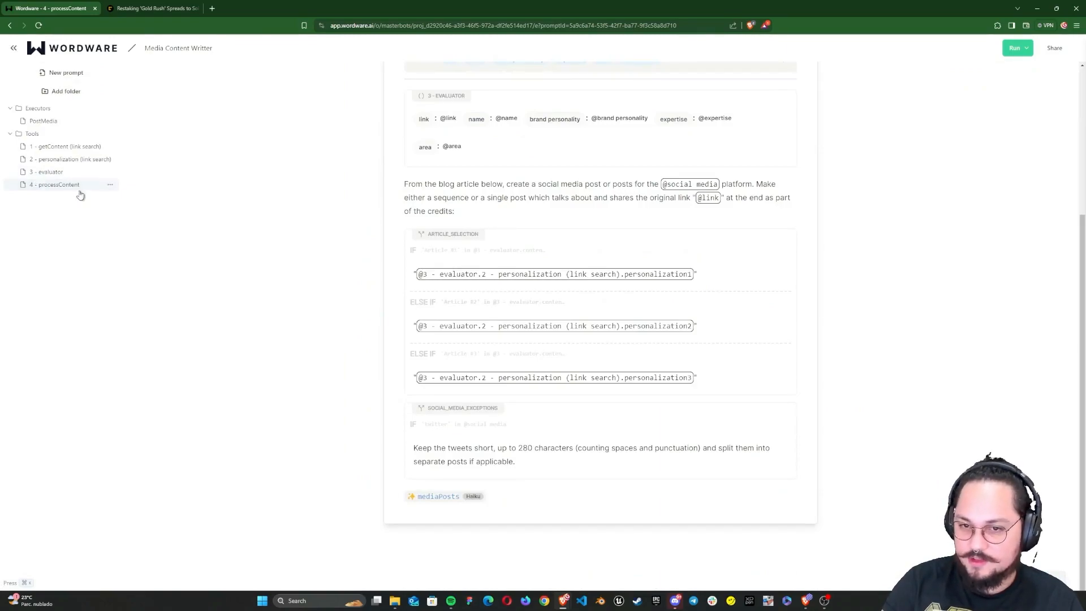
{"action": "scroll", "coordinate": [955, 474], "scroll_direction": "down", "scroll_amount": 3}
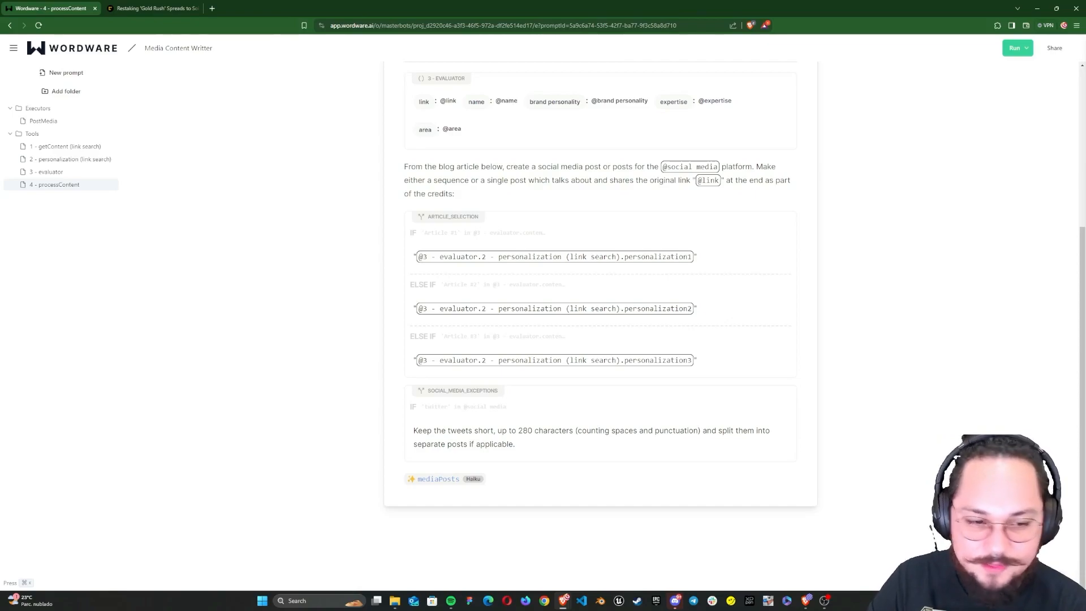
{"action": "scroll", "coordinate": [903, 462], "scroll_direction": "up", "scroll_amount": 4}
{"action": "left_click", "coordinate": [45, 122]}
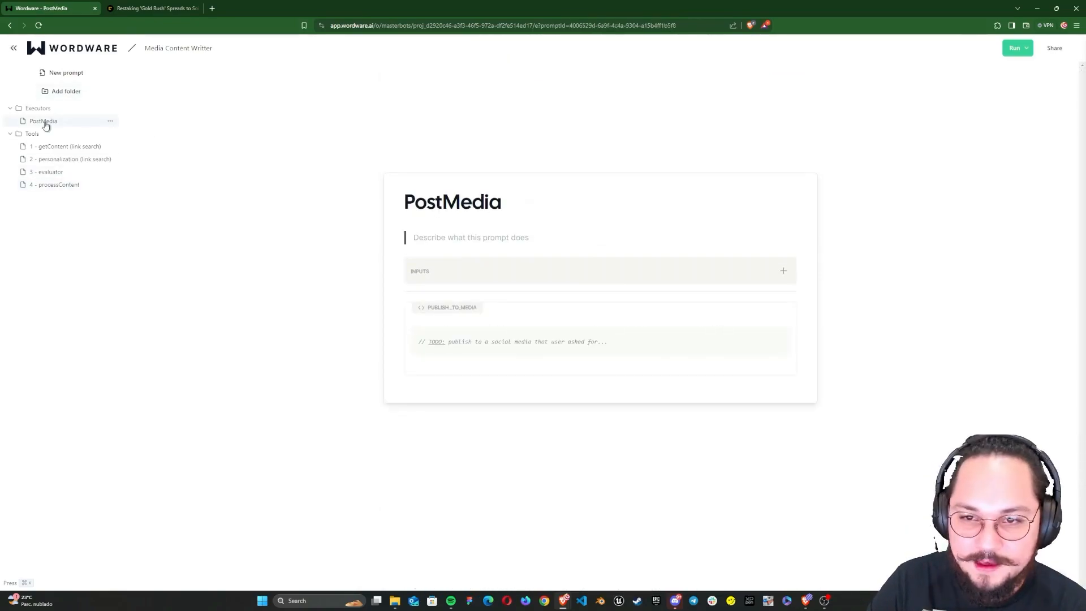